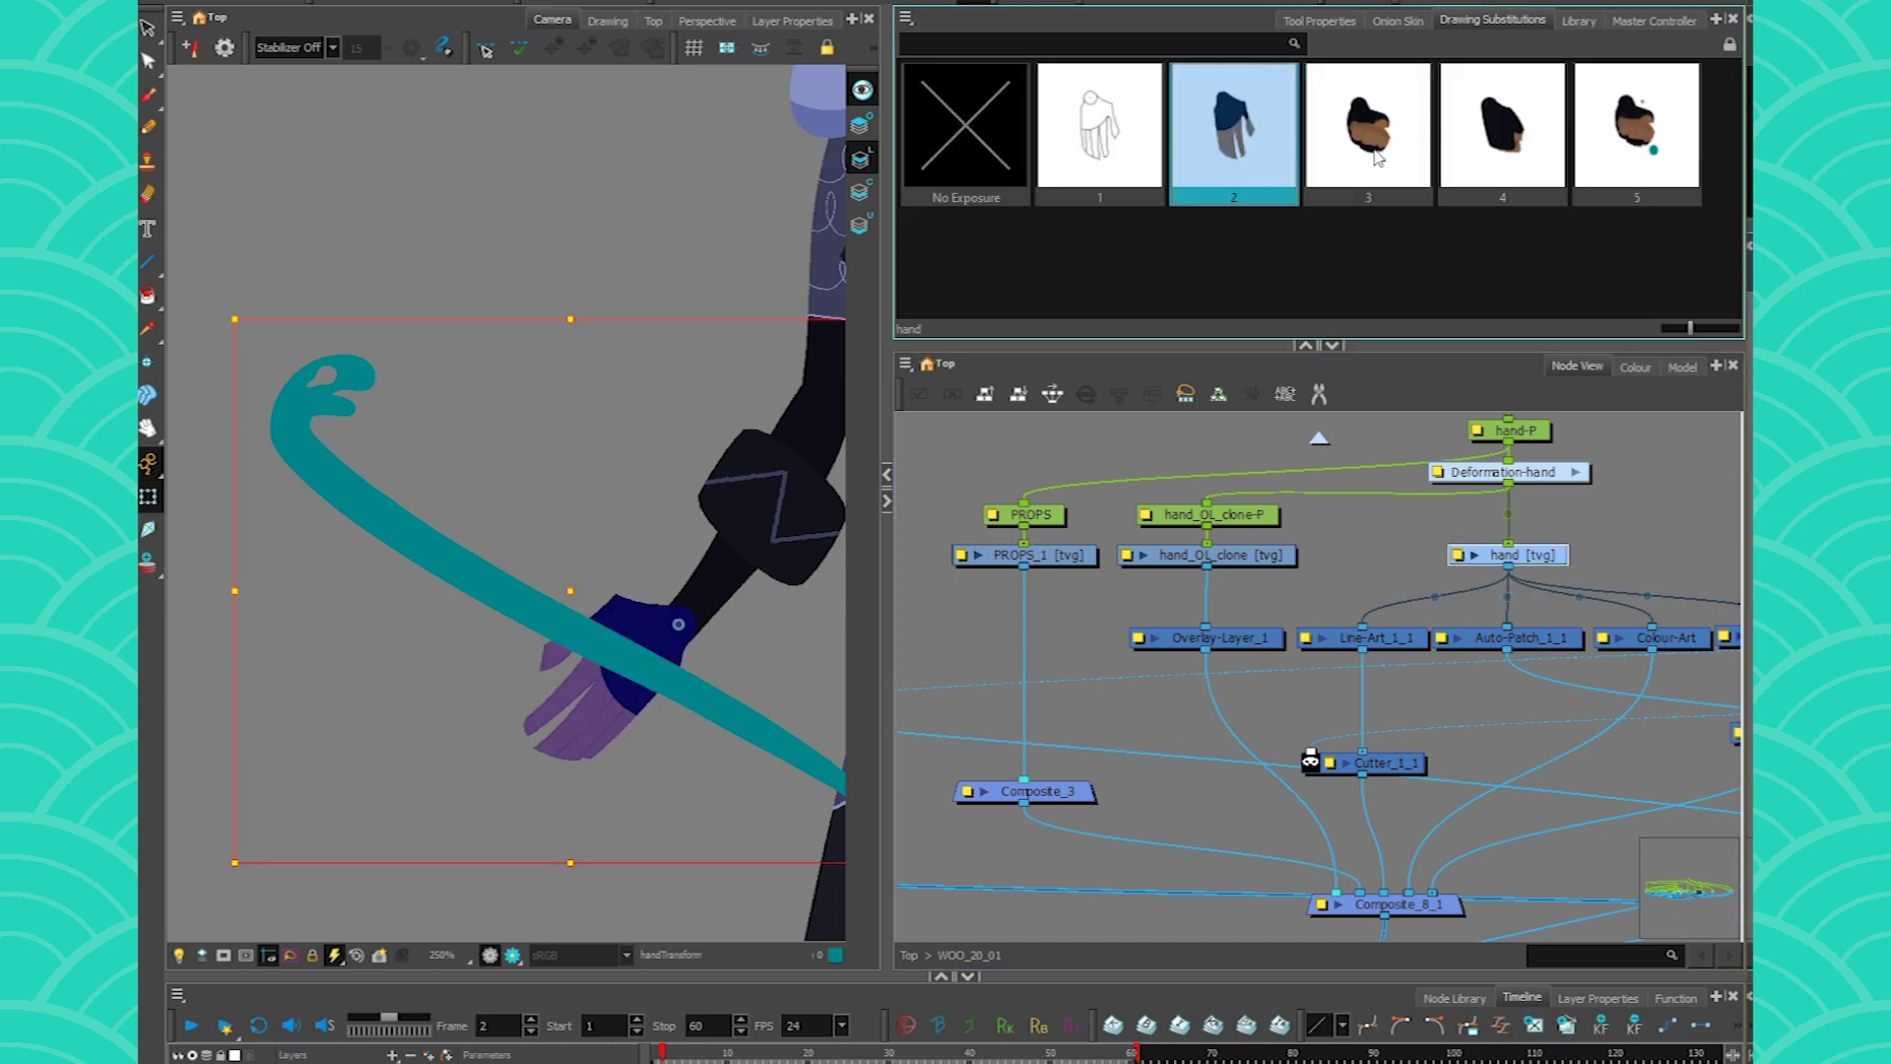
- Switch the hand's drawing substitution to drawing 5 and select the PROPS_1 drawing node
left_click(1456, 154)
left_click(1629, 138)
left_click(1086, 559)
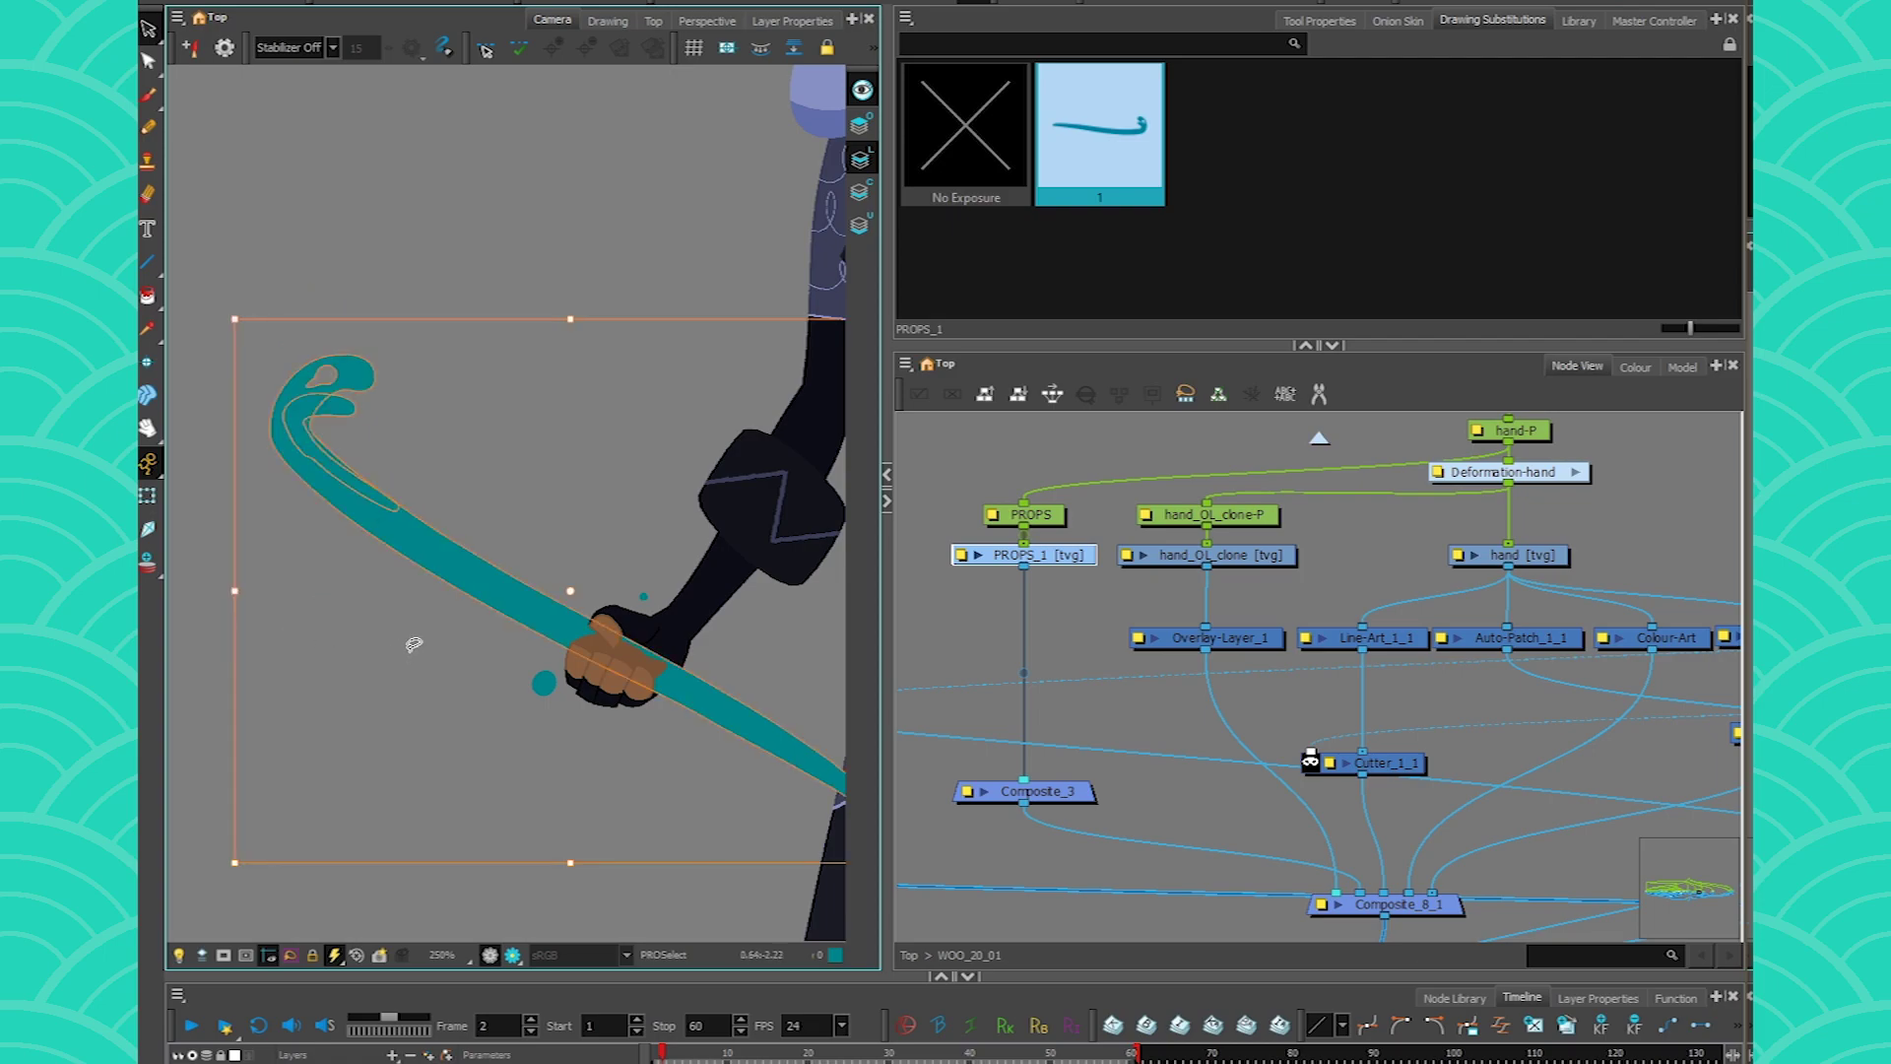
key("Delete")
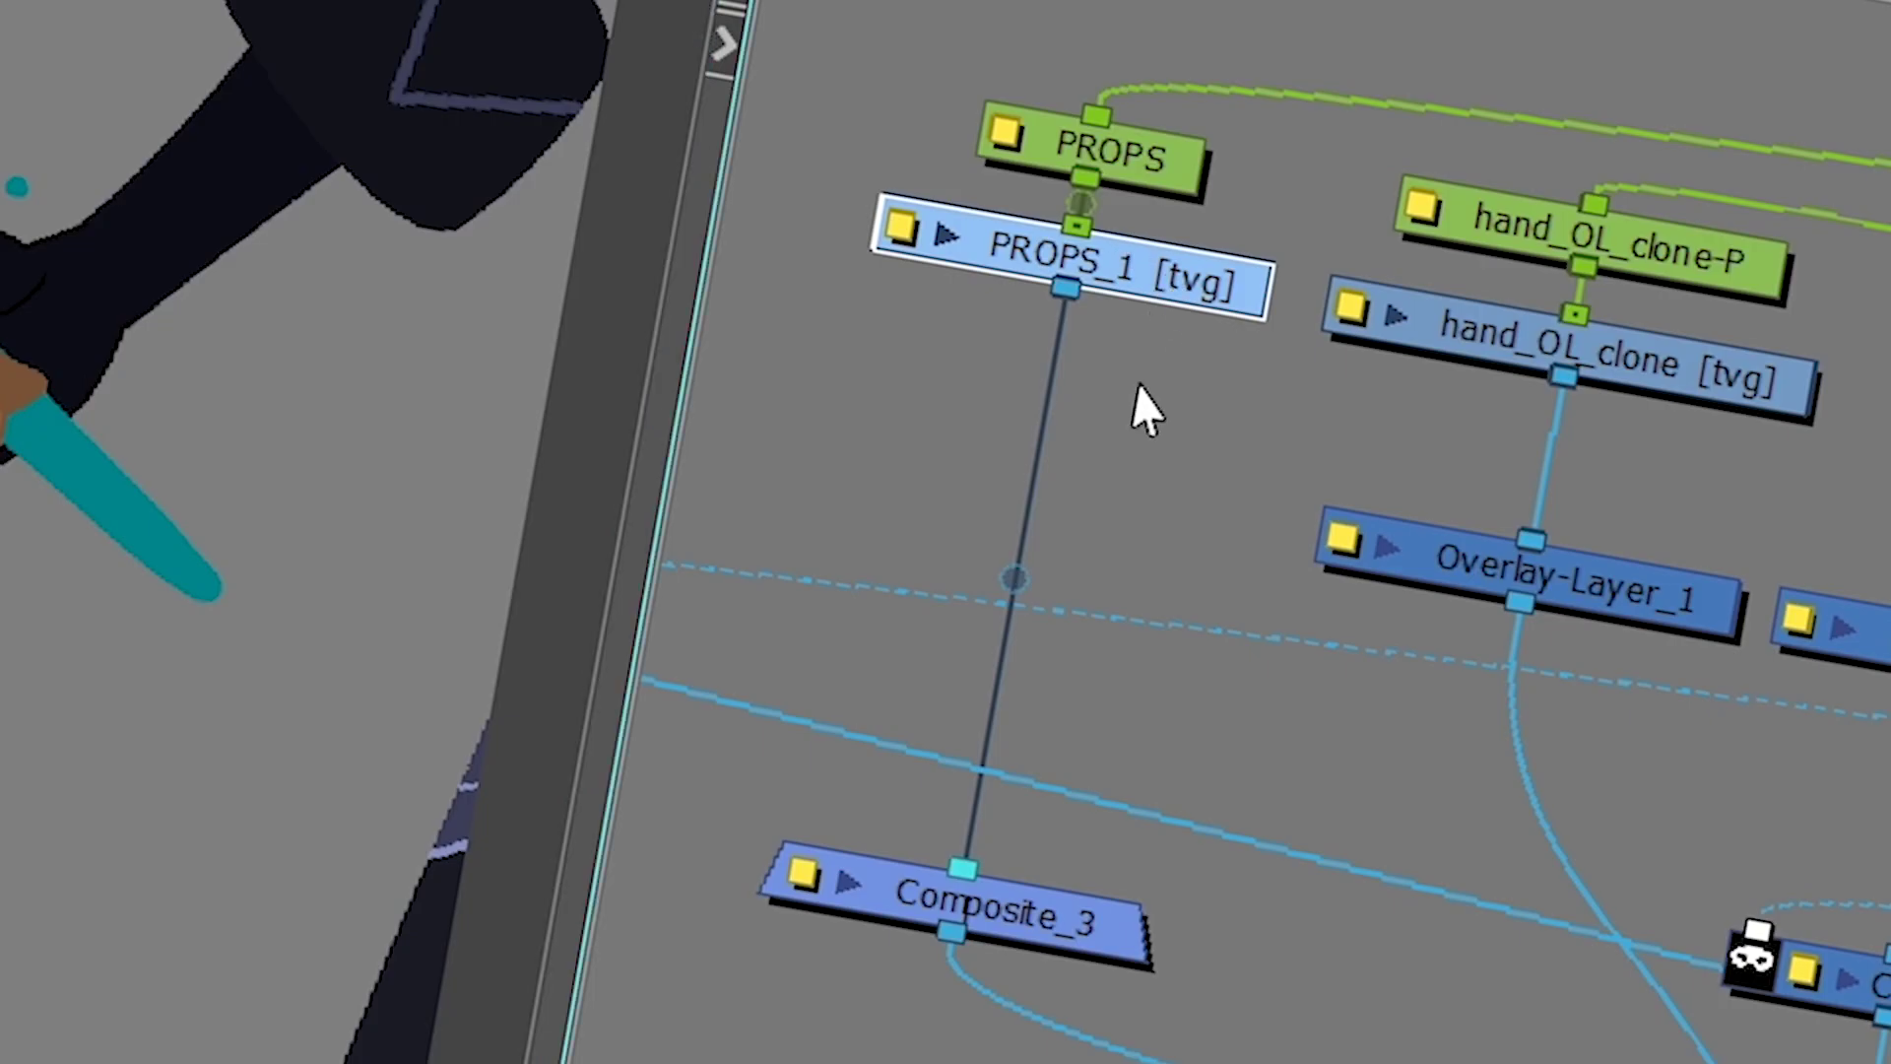
left_click_drag(1160, 254, 1147, 438)
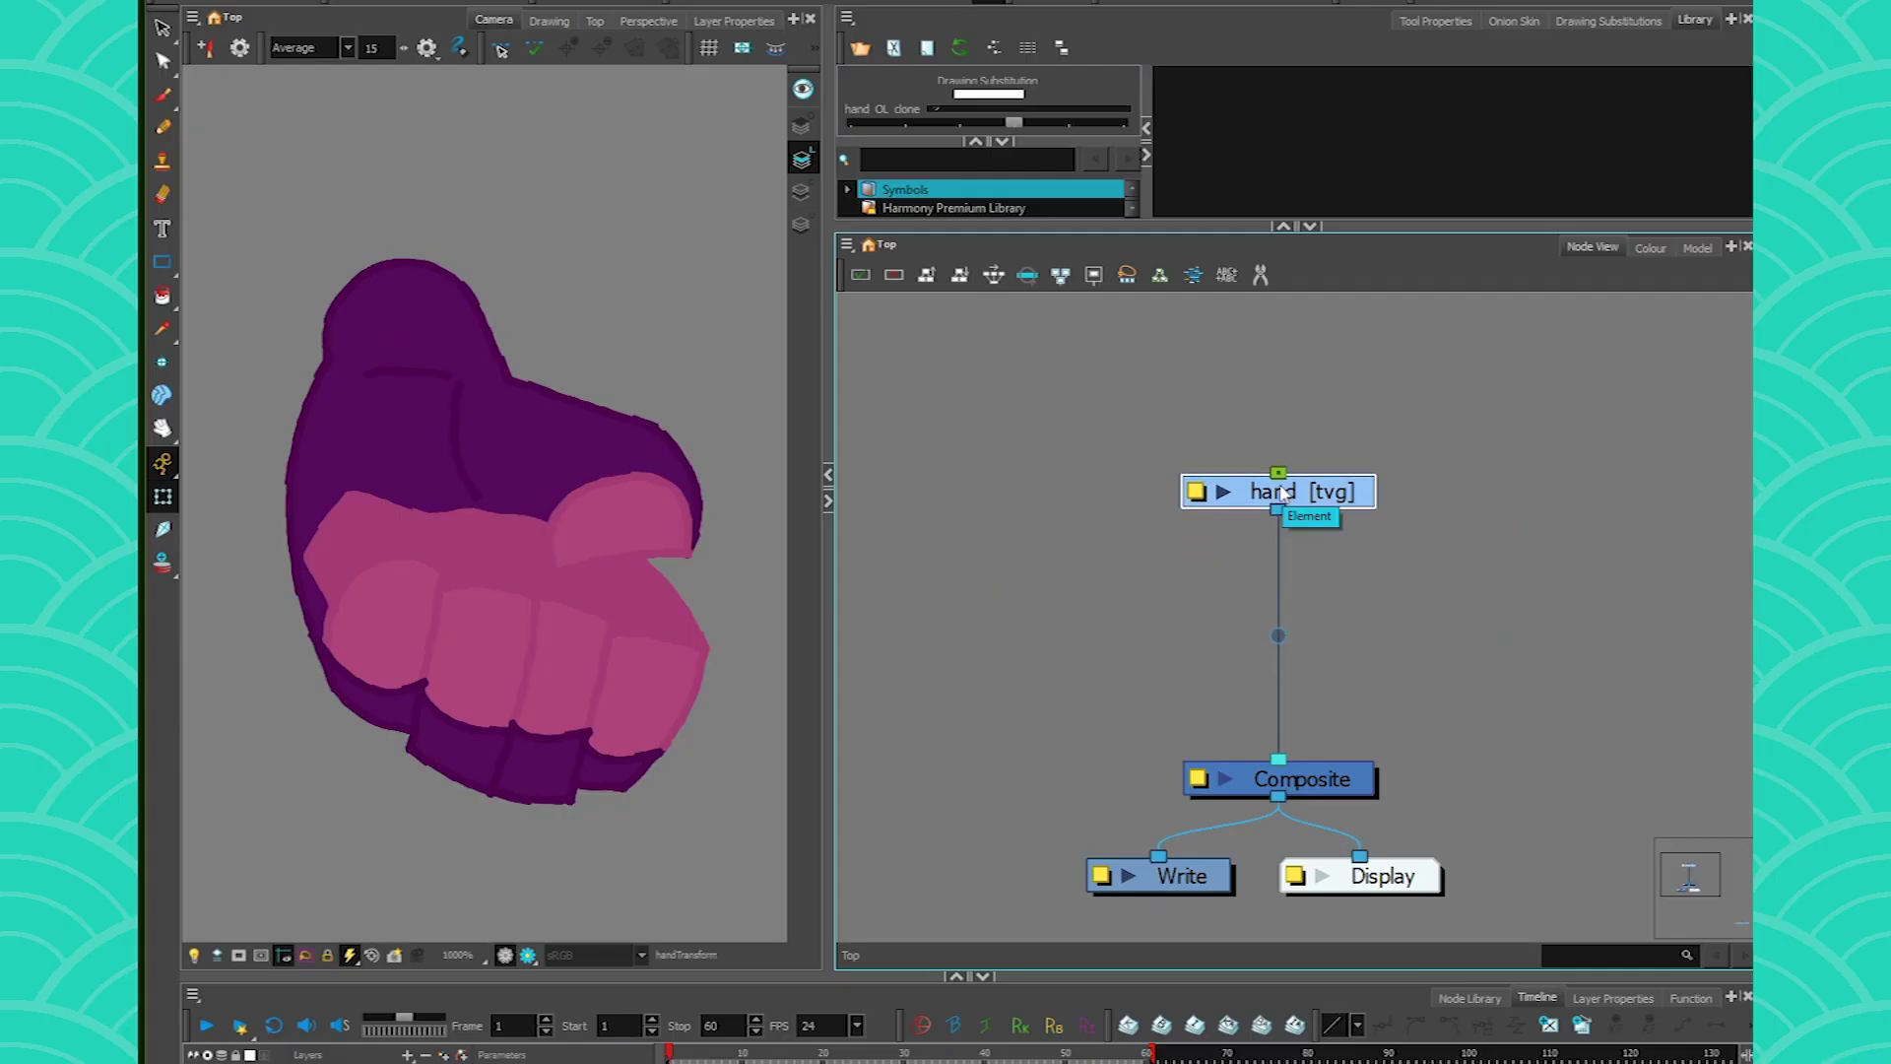
- Duplicate the hand drawing node, place the copy beside the original and connect it to the Composite
left_click(990, 600)
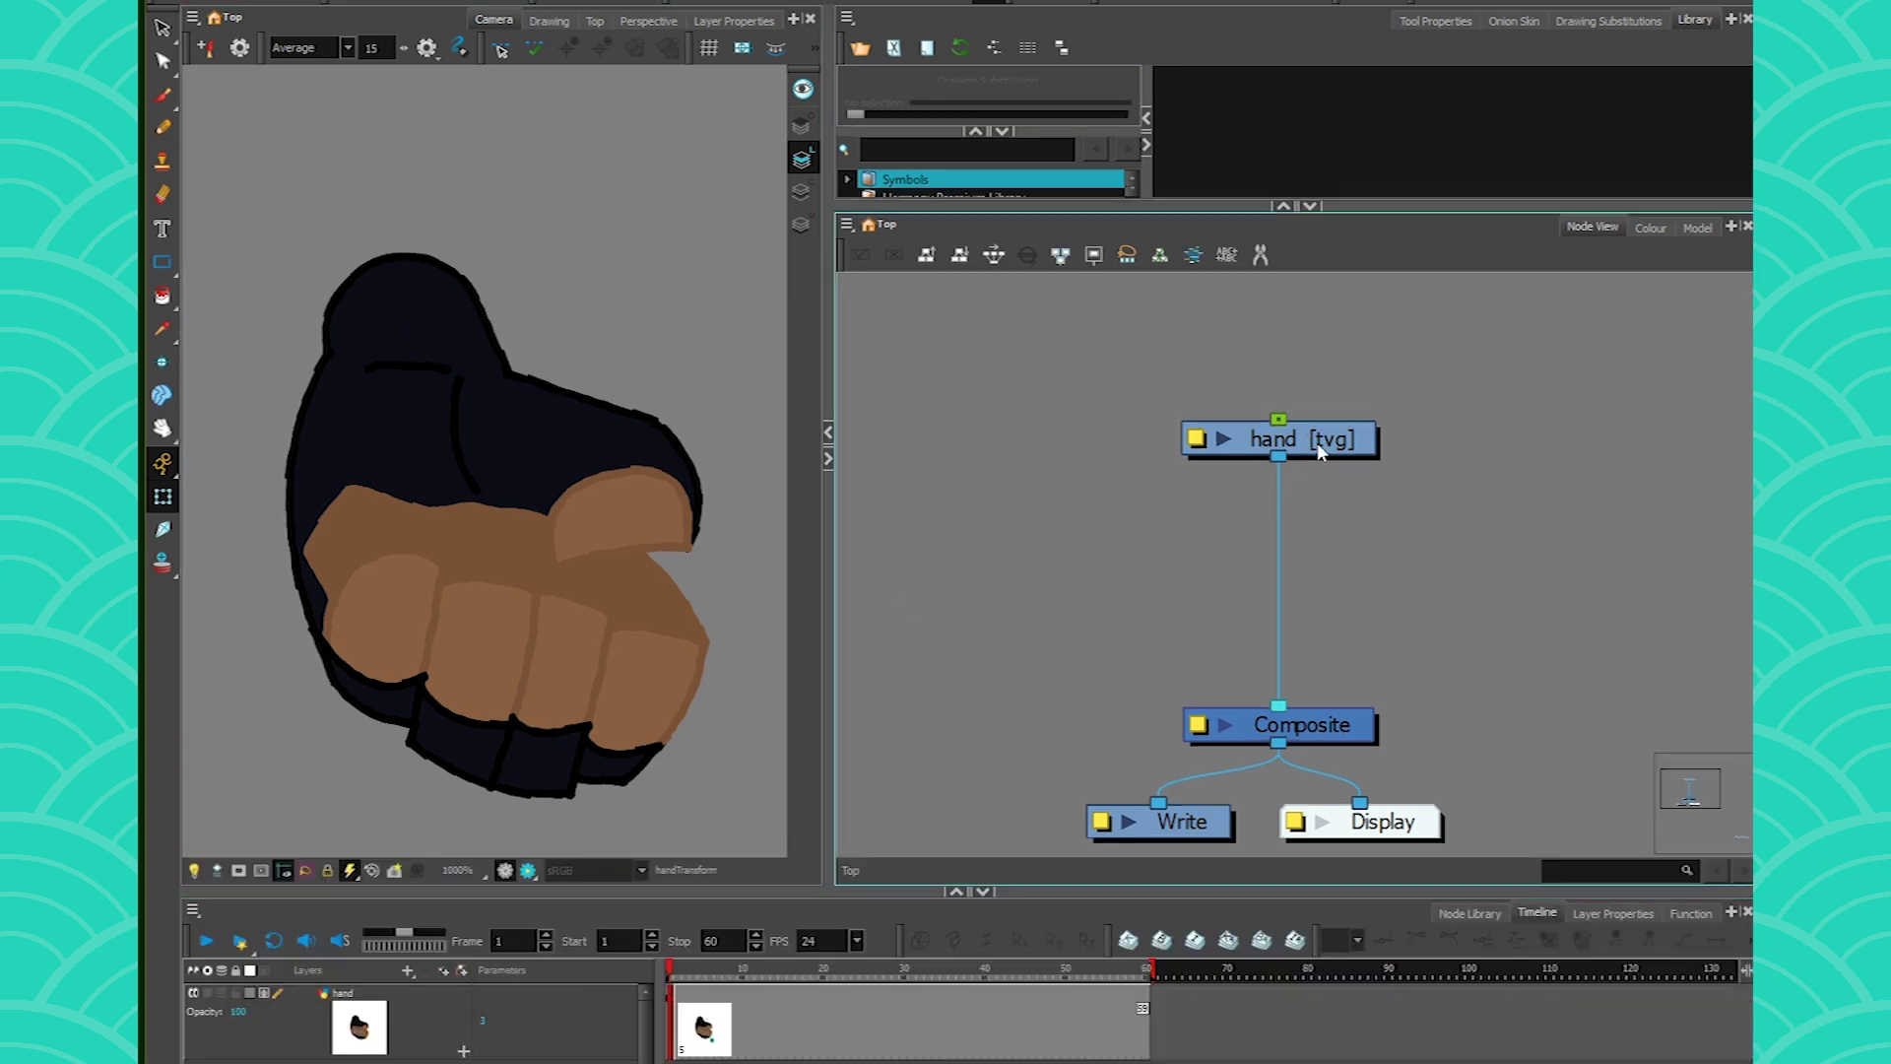
left_click(1303, 439)
key("ctrl+c")
key("ctrl+v")
mouse_move(1409, 489)
left_mouse_down()
mouse_move(1113, 489)
mouse_move(1047, 447)
mouse_move(1188, 601)
mouse_move(1248, 704)
left_mouse_up()
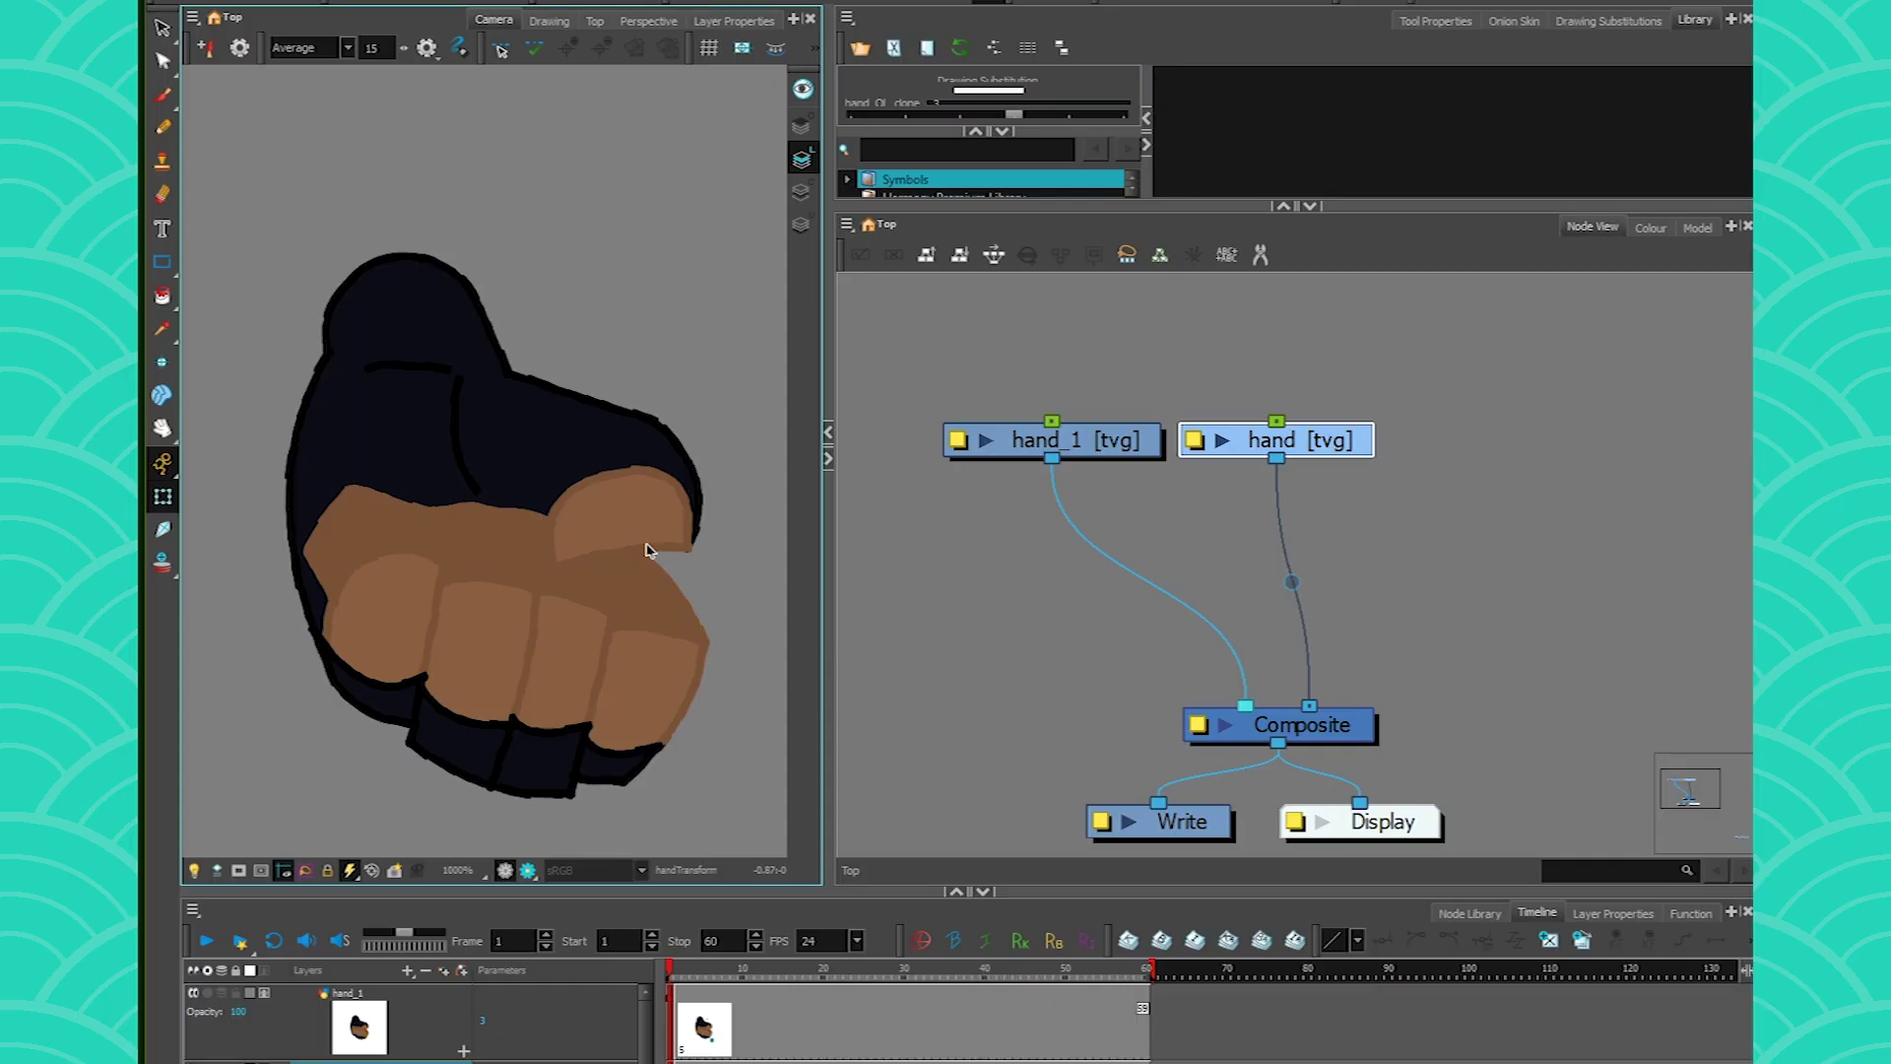
- Rename the duplicated hand drawing node to hand_OL_clone
left_click(1399, 503)
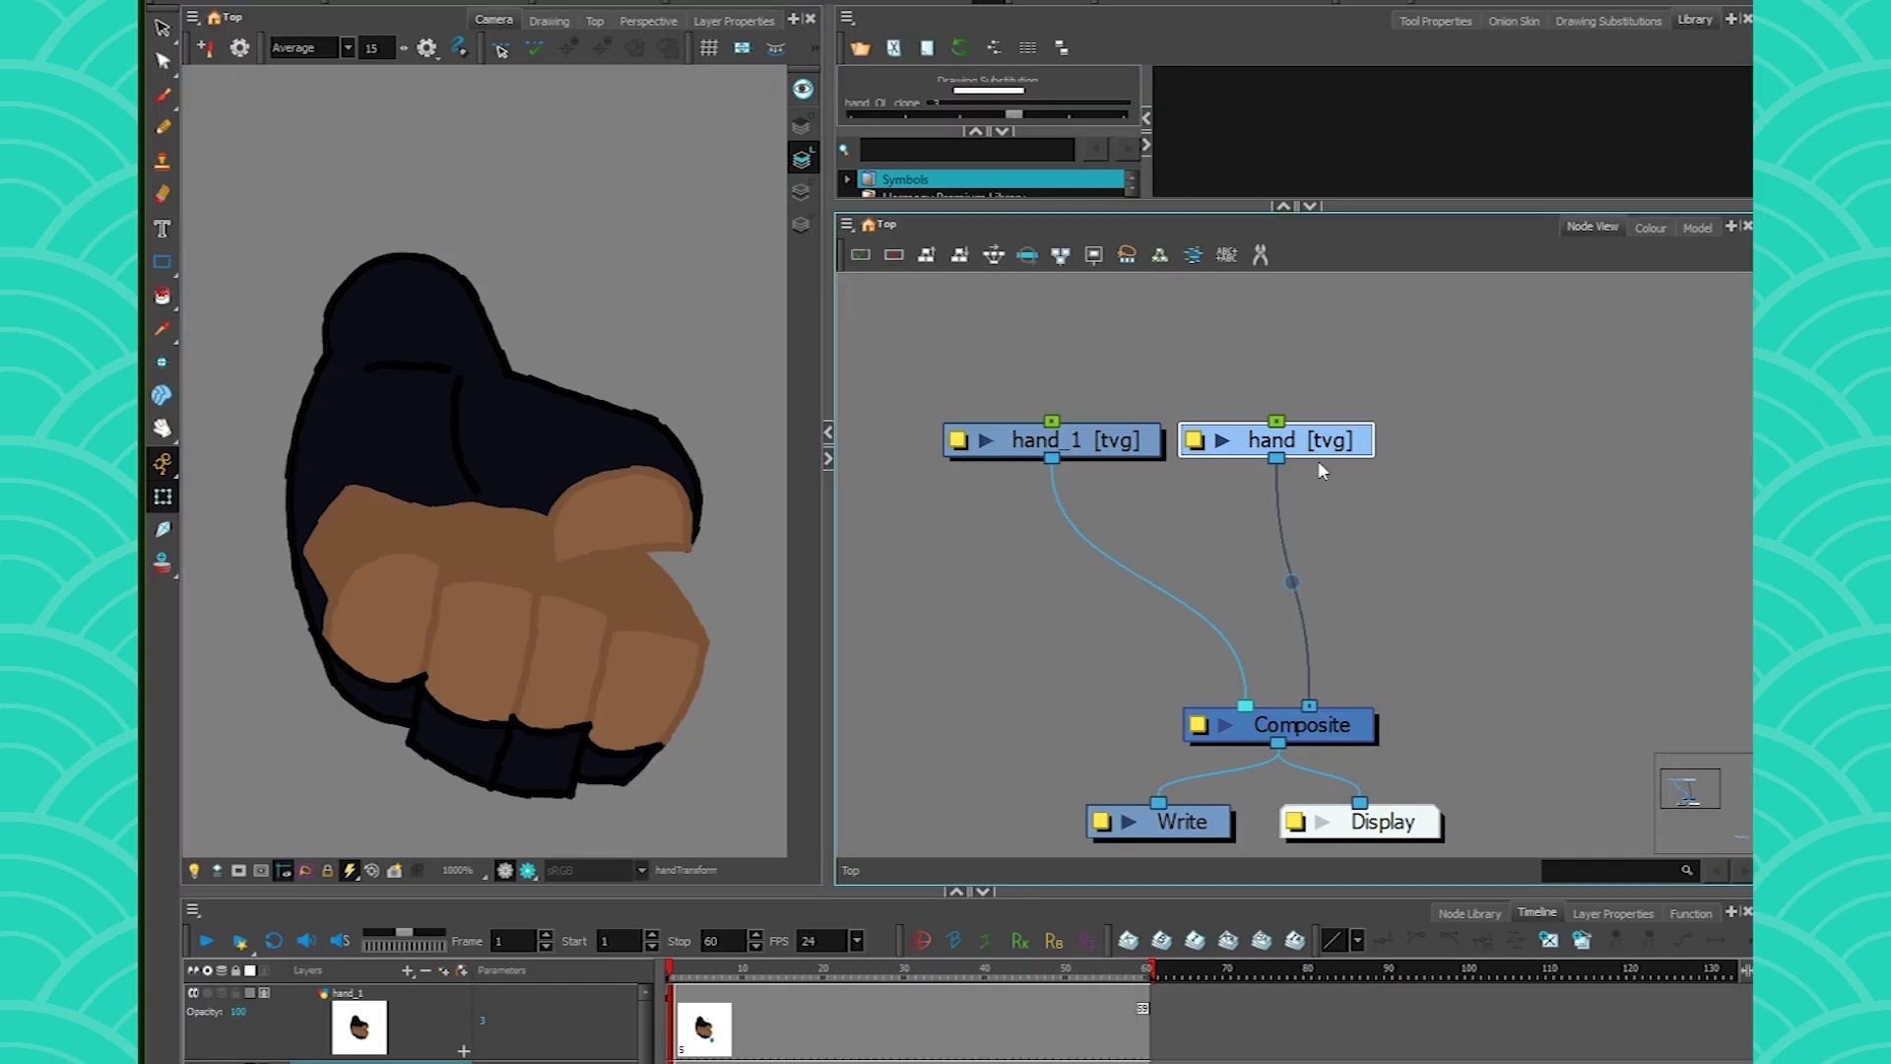
left_click(1123, 440)
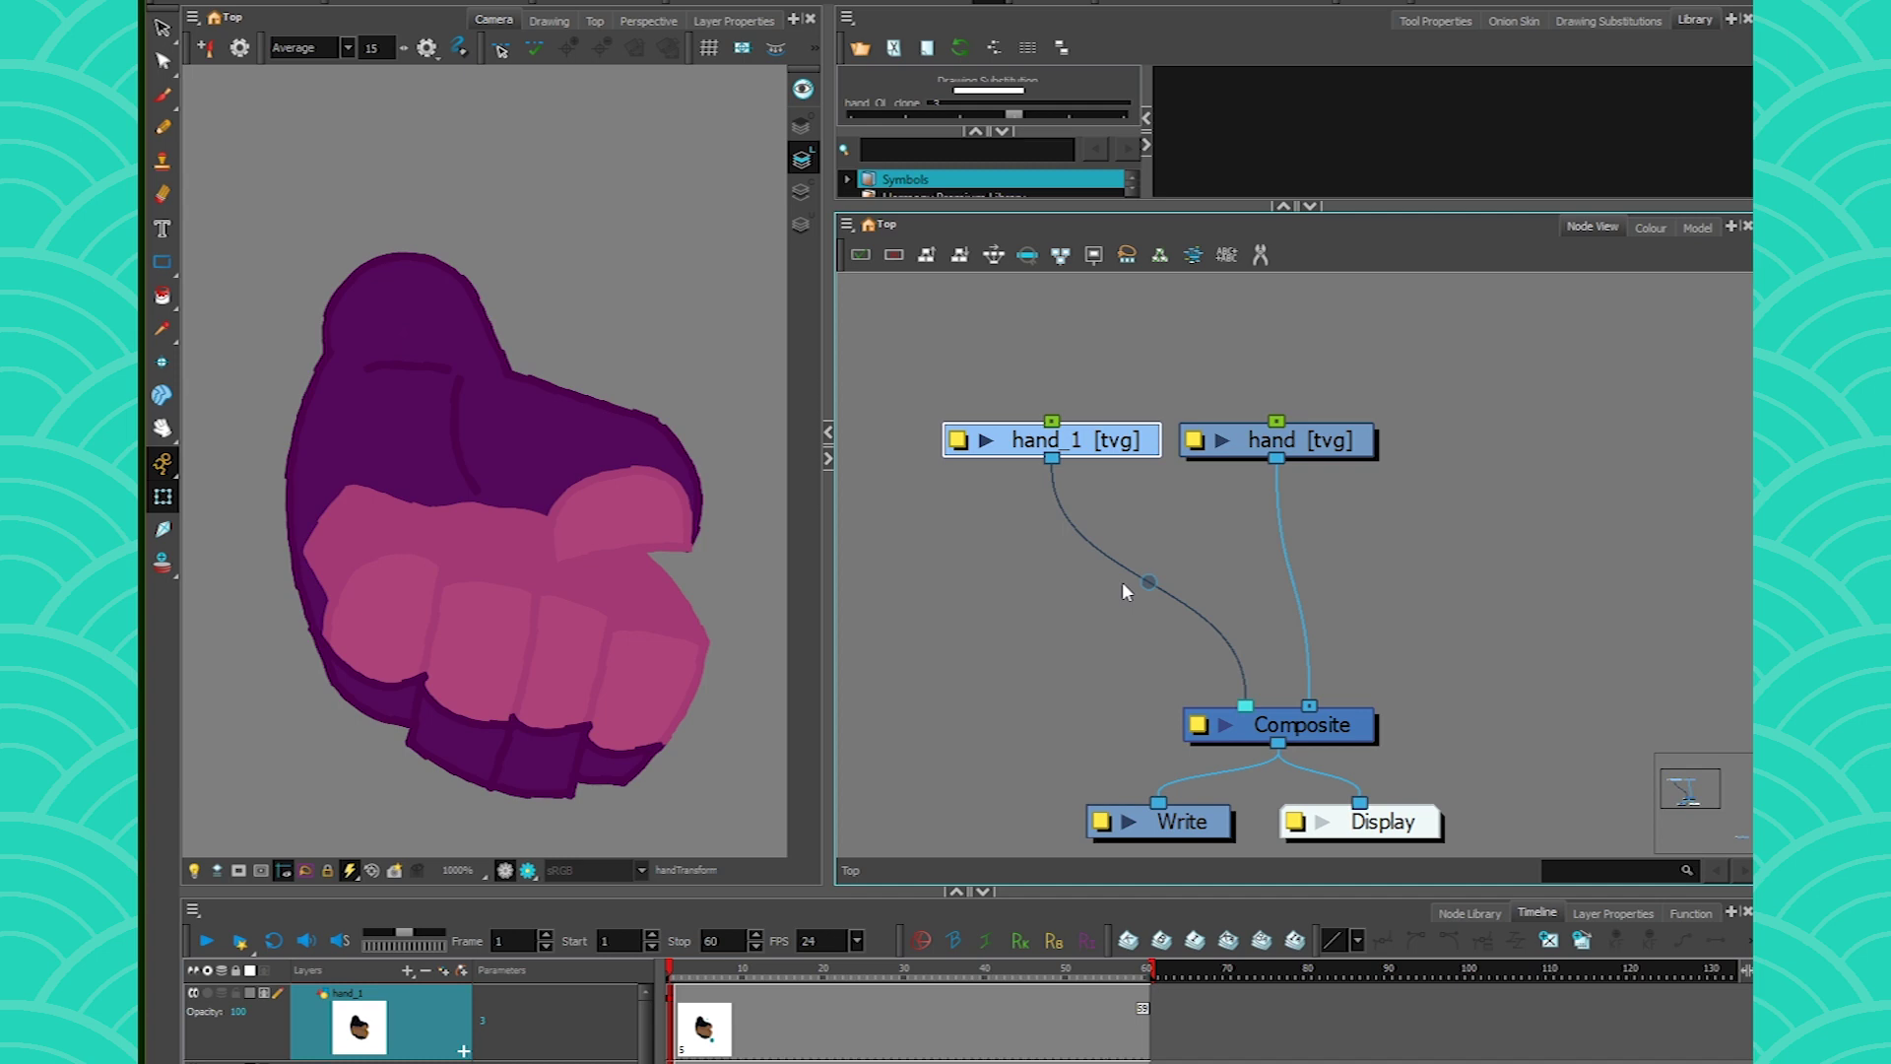
double_click(963, 440)
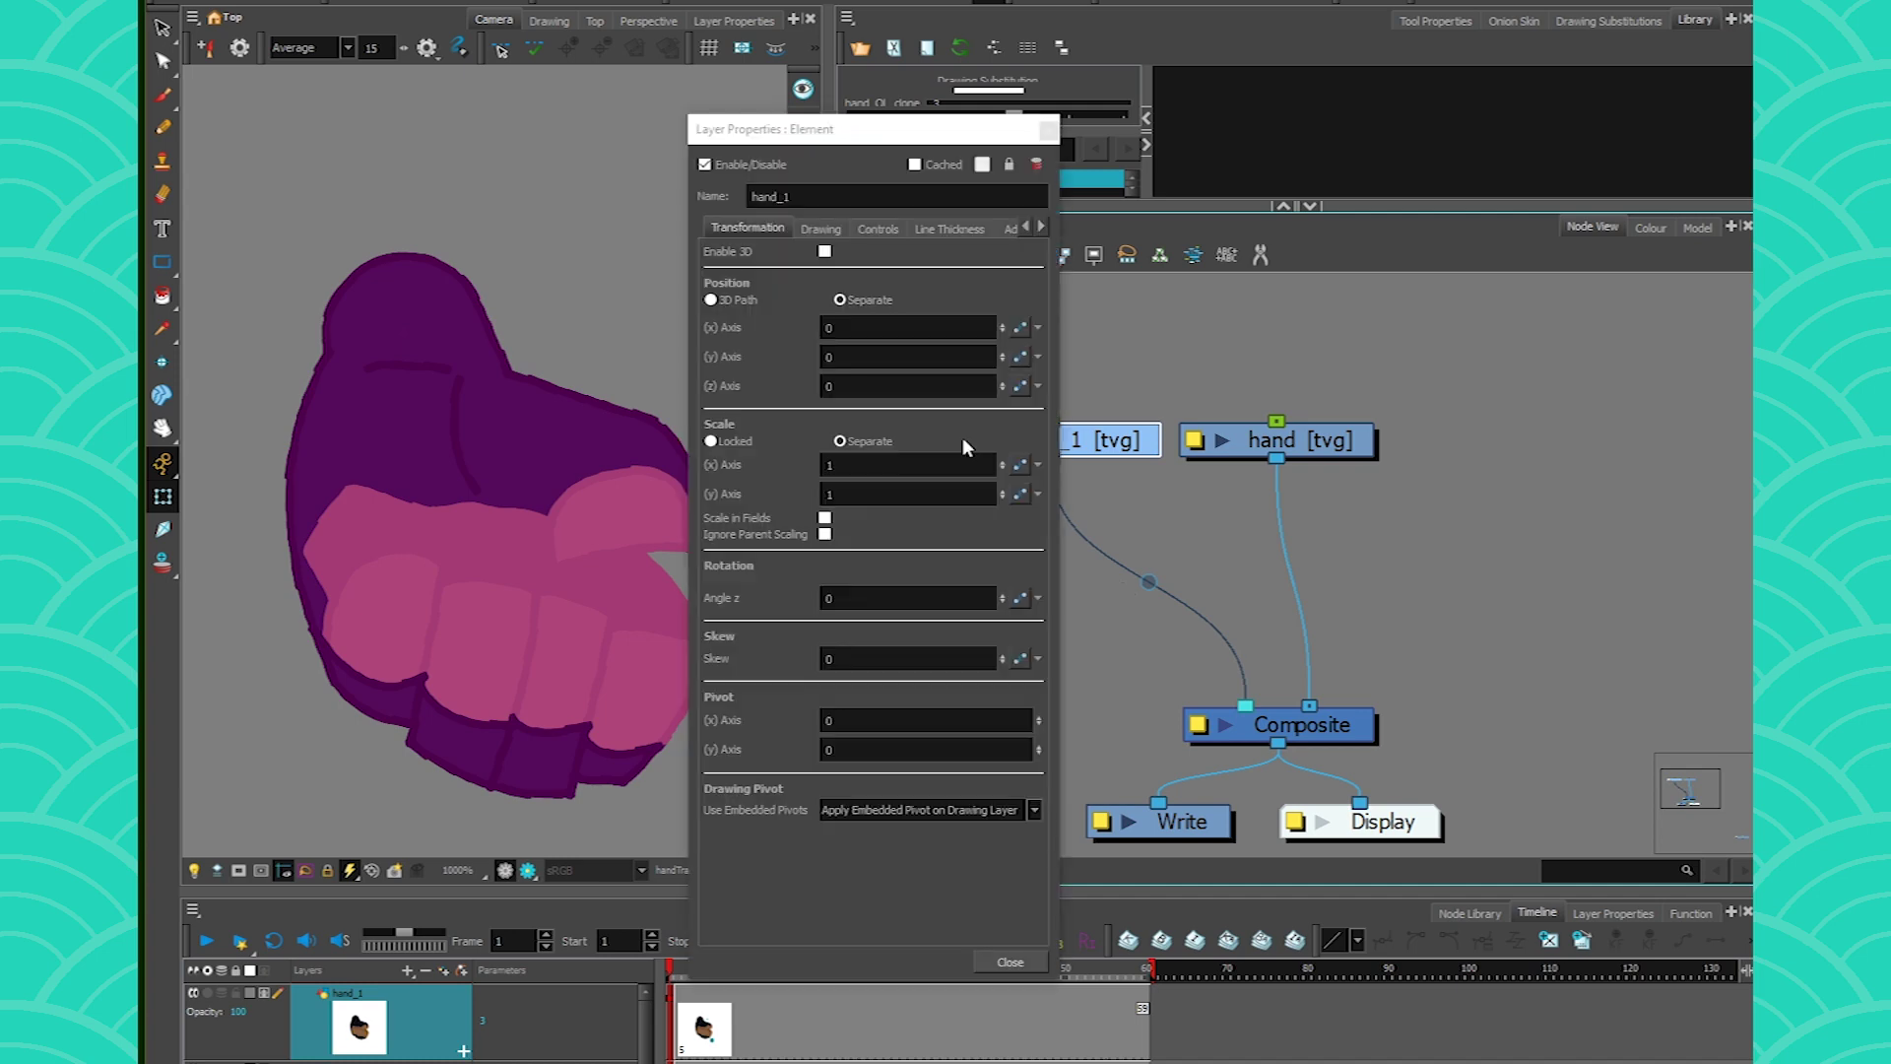
left_click(799, 197)
key("BackSpace")
type("OL_")
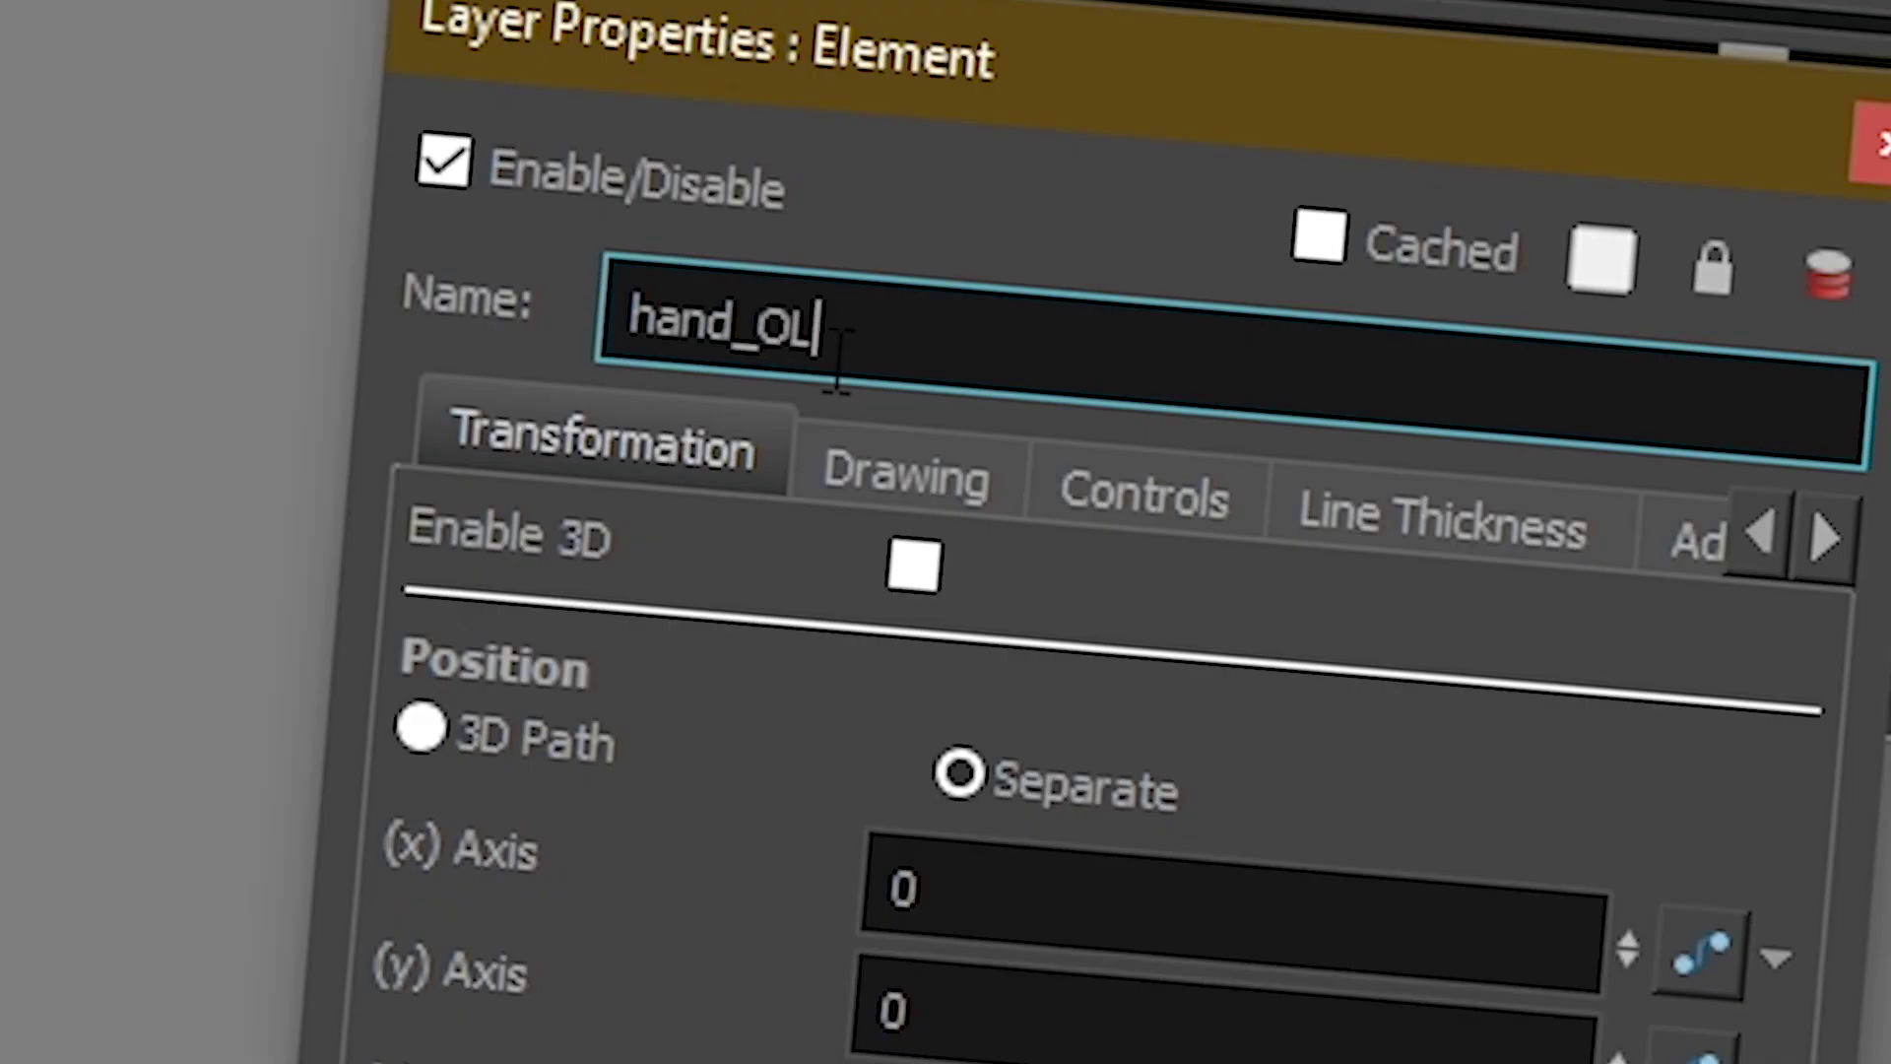
type("clone")
key("Return")
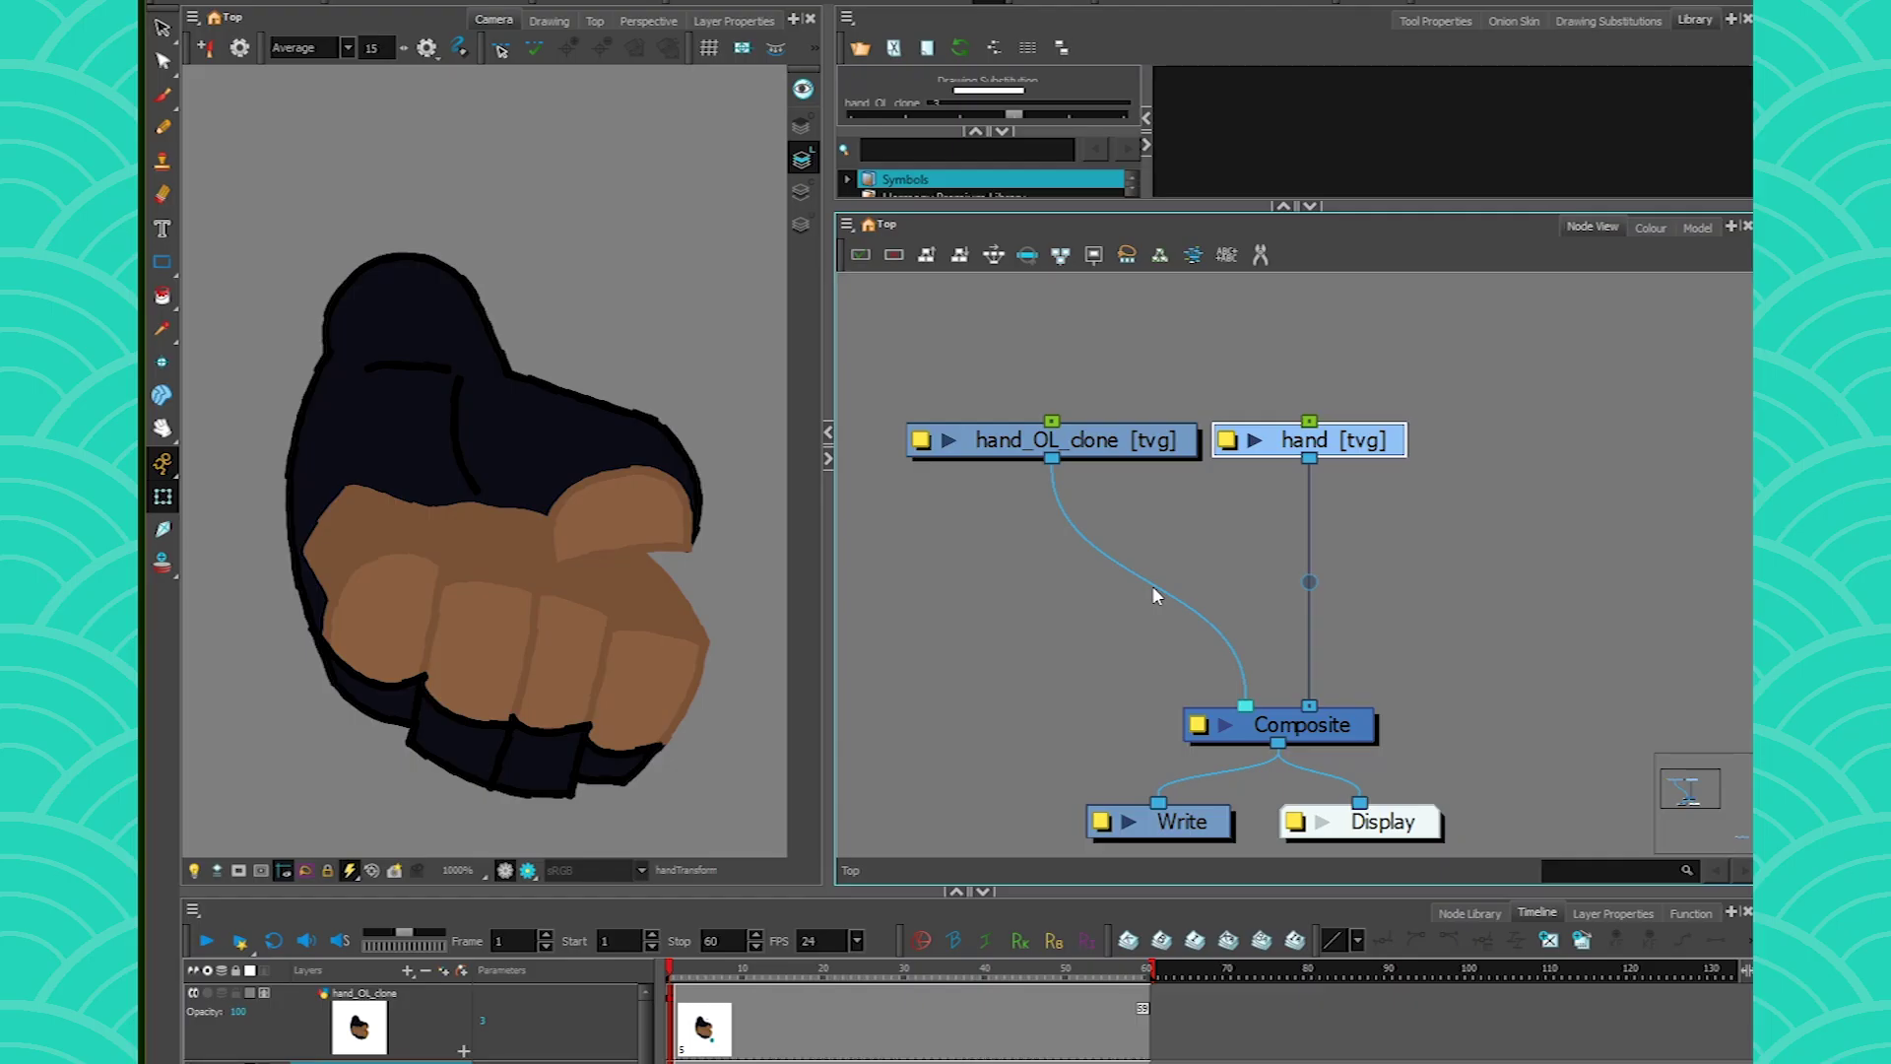
left_click(1388, 439)
key("ctrl+p")
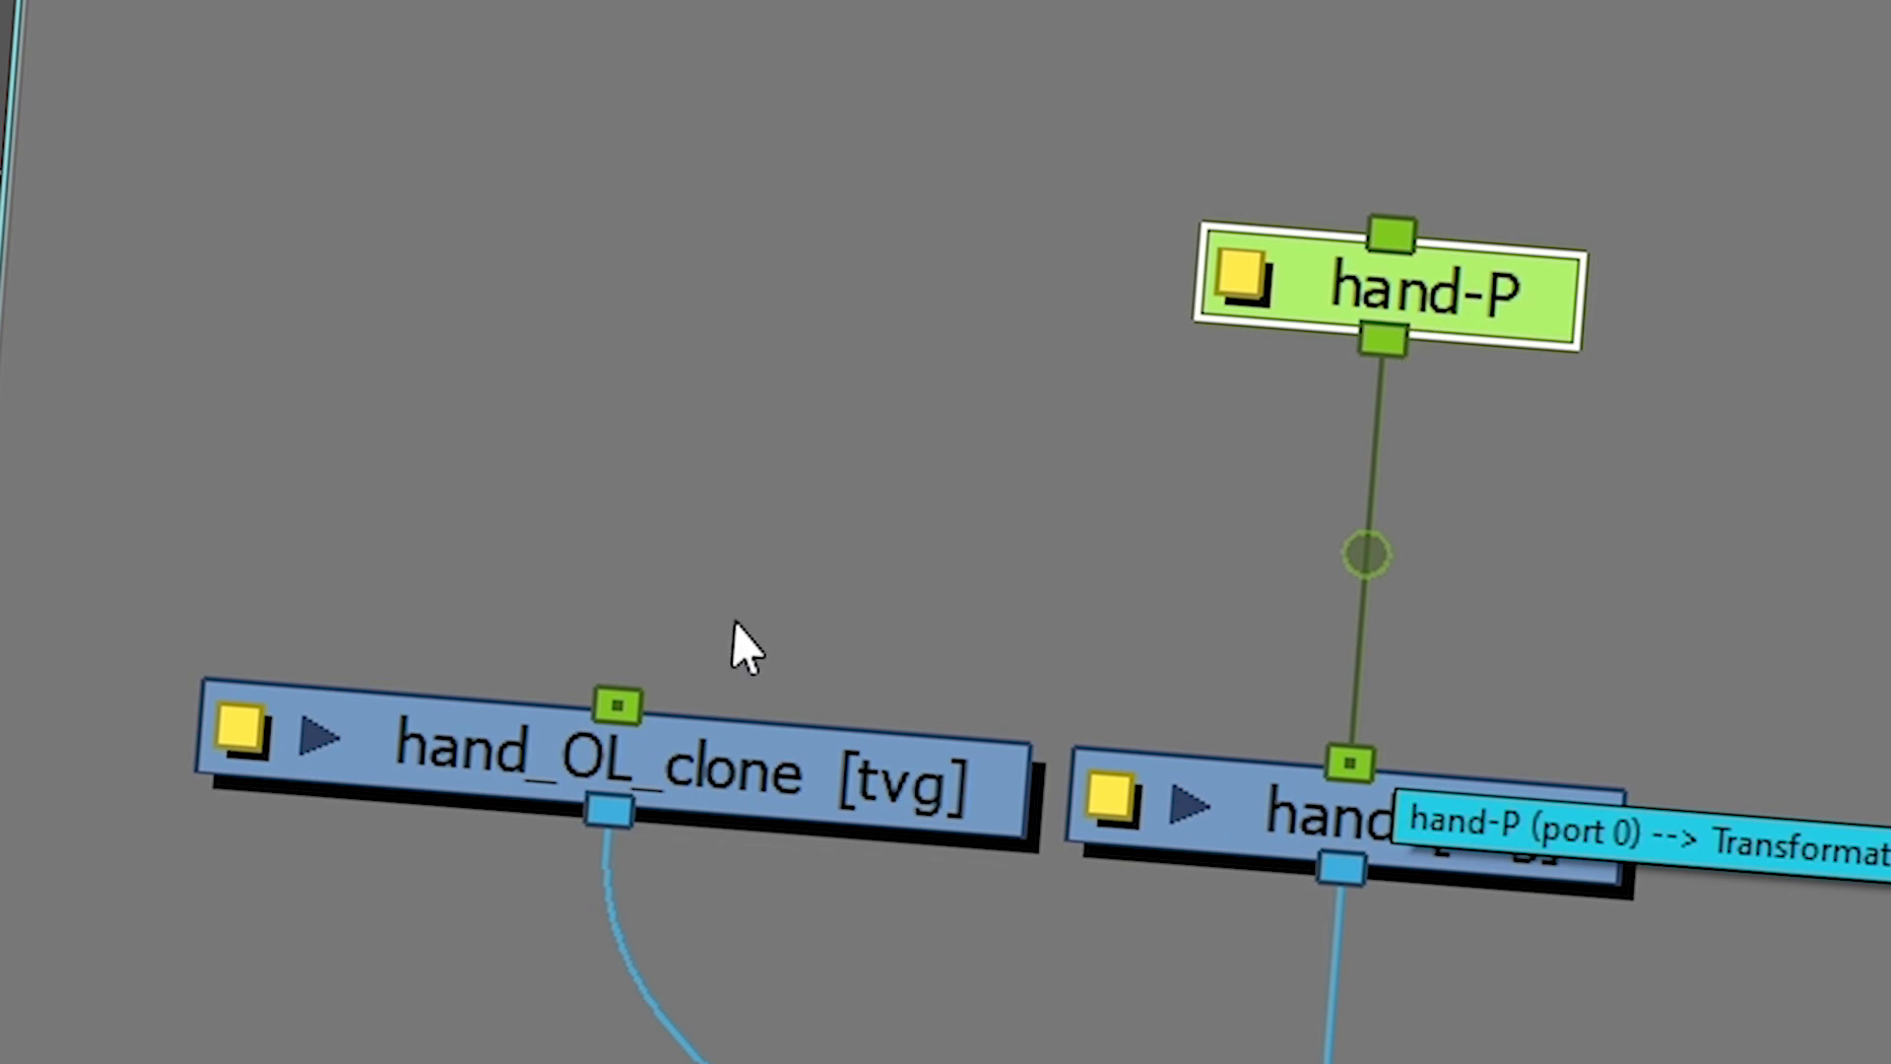
left_click_drag(1307, 418, 1278, 366)
left_click_drag(1277, 619, 1280, 611)
key("Delete")
- Add pegs to both hand drawings and keep only the hand-P peg, aligned above the hand node
key("ctrl+a")
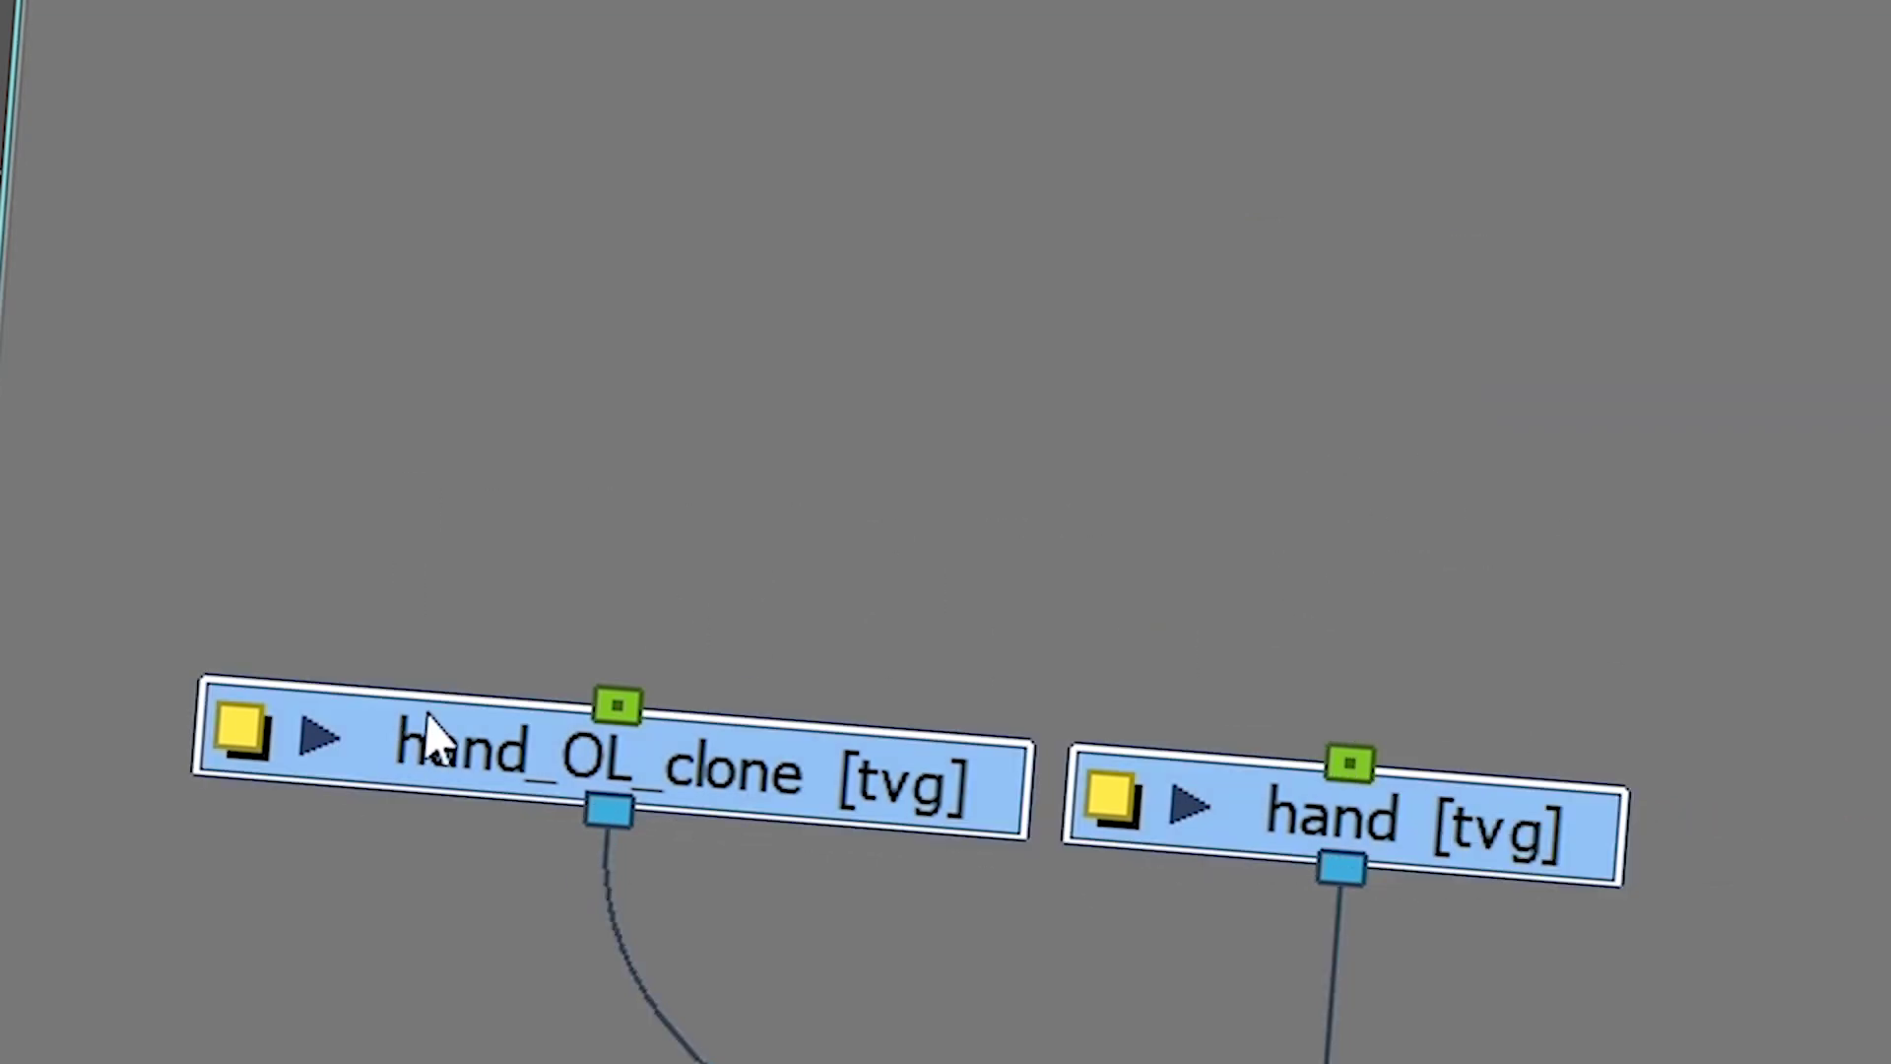
key("ctrl+p")
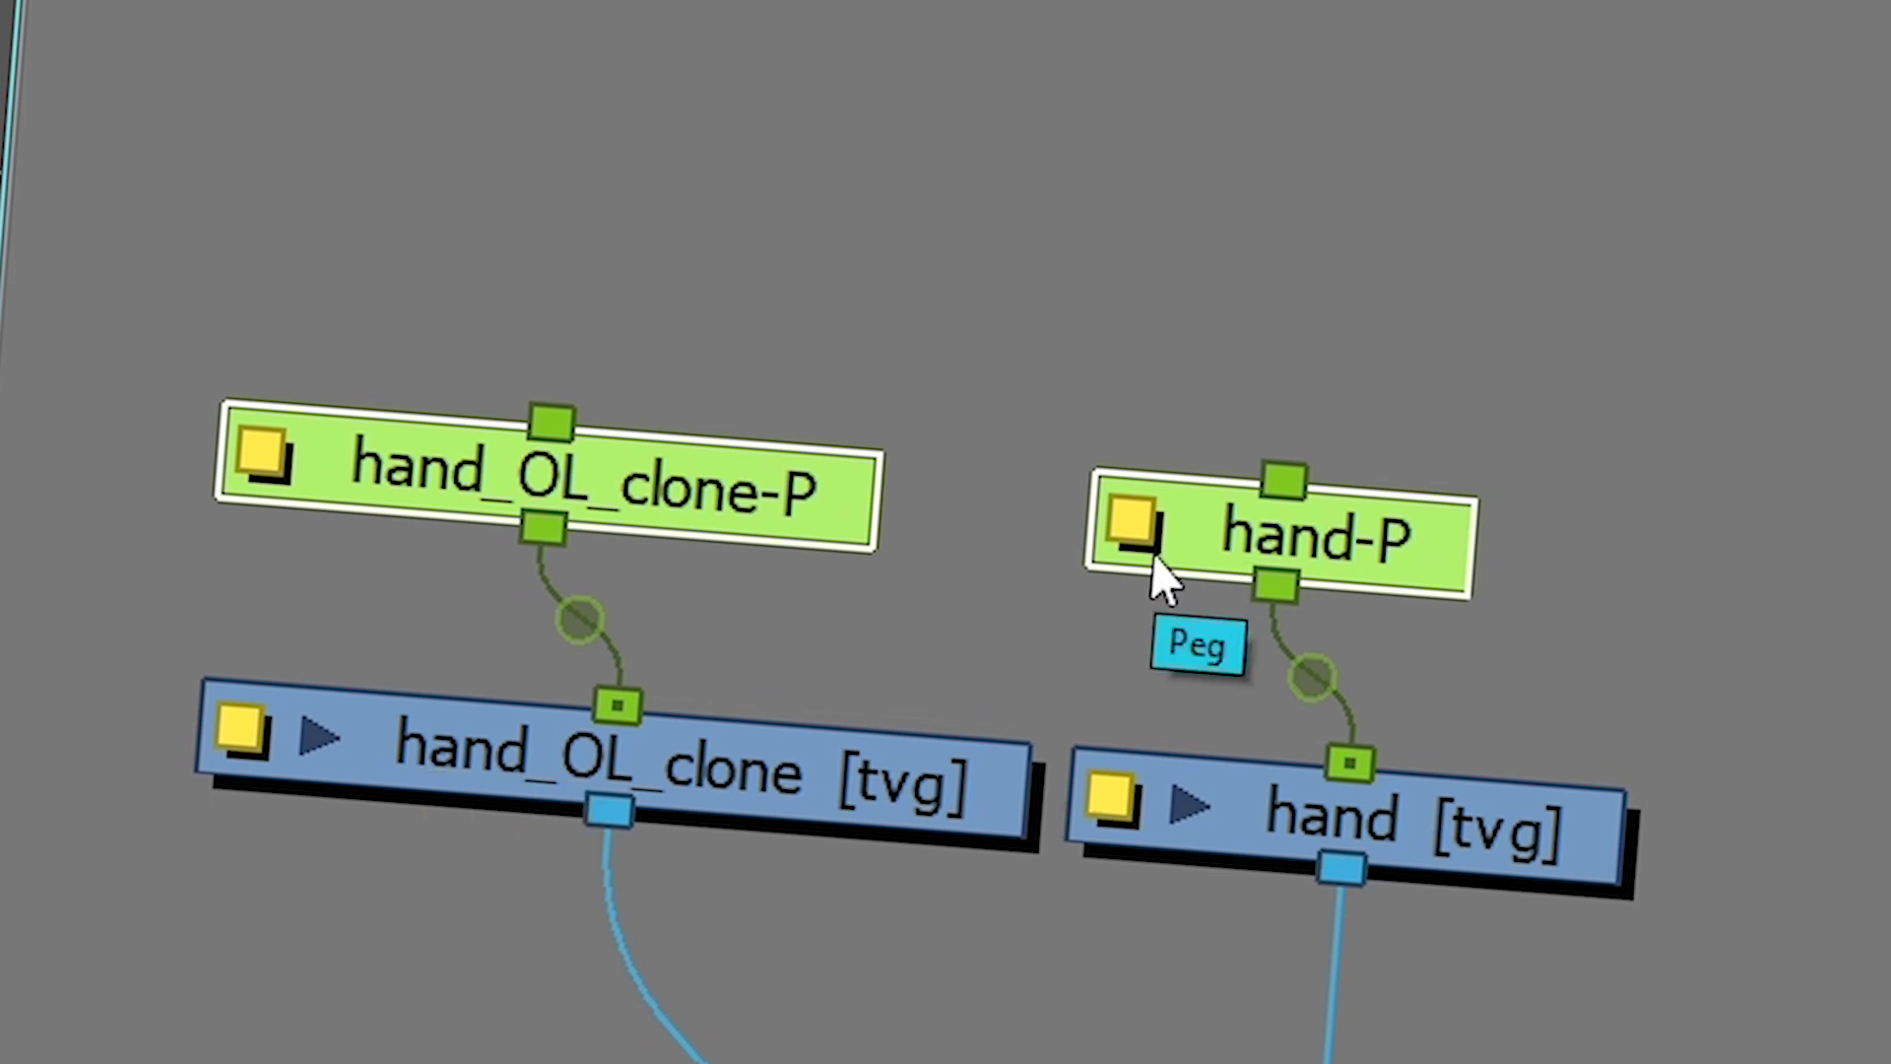
left_click(636, 416)
left_click(705, 500)
key("Delete")
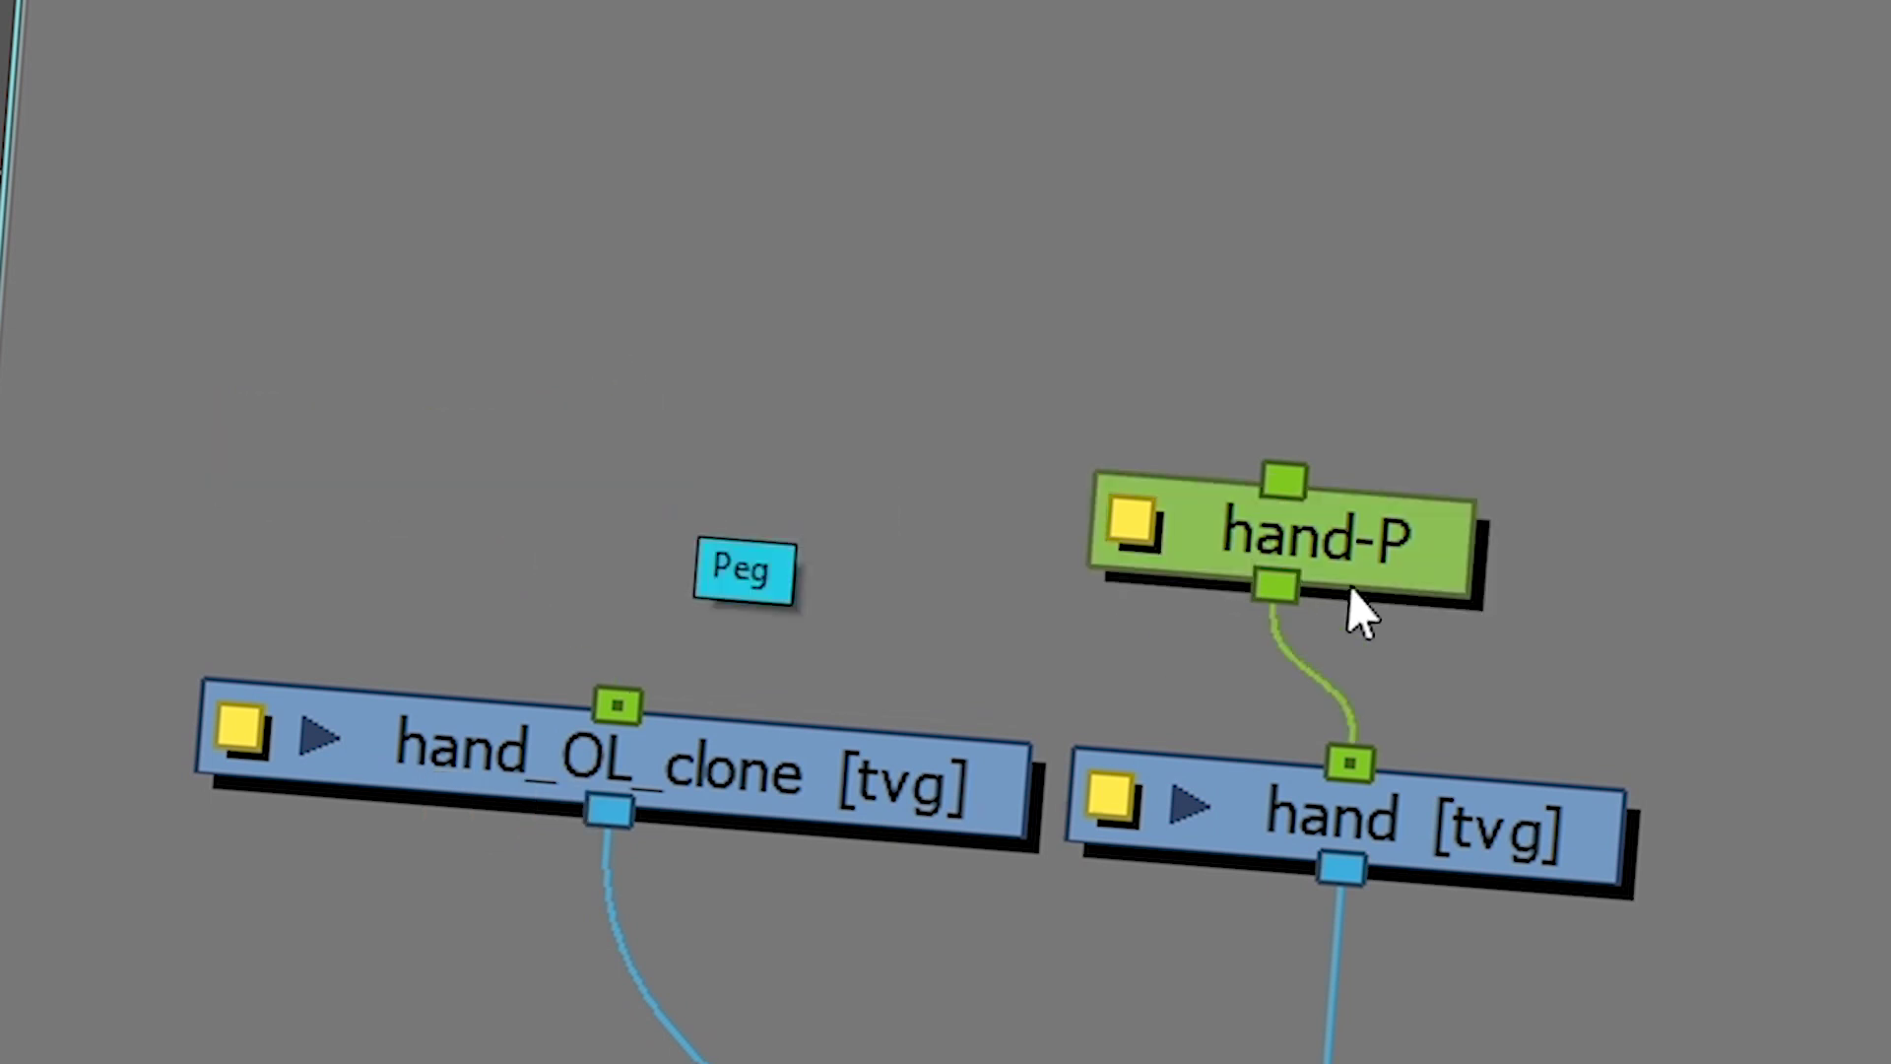
left_click_drag(1401, 548, 1486, 486)
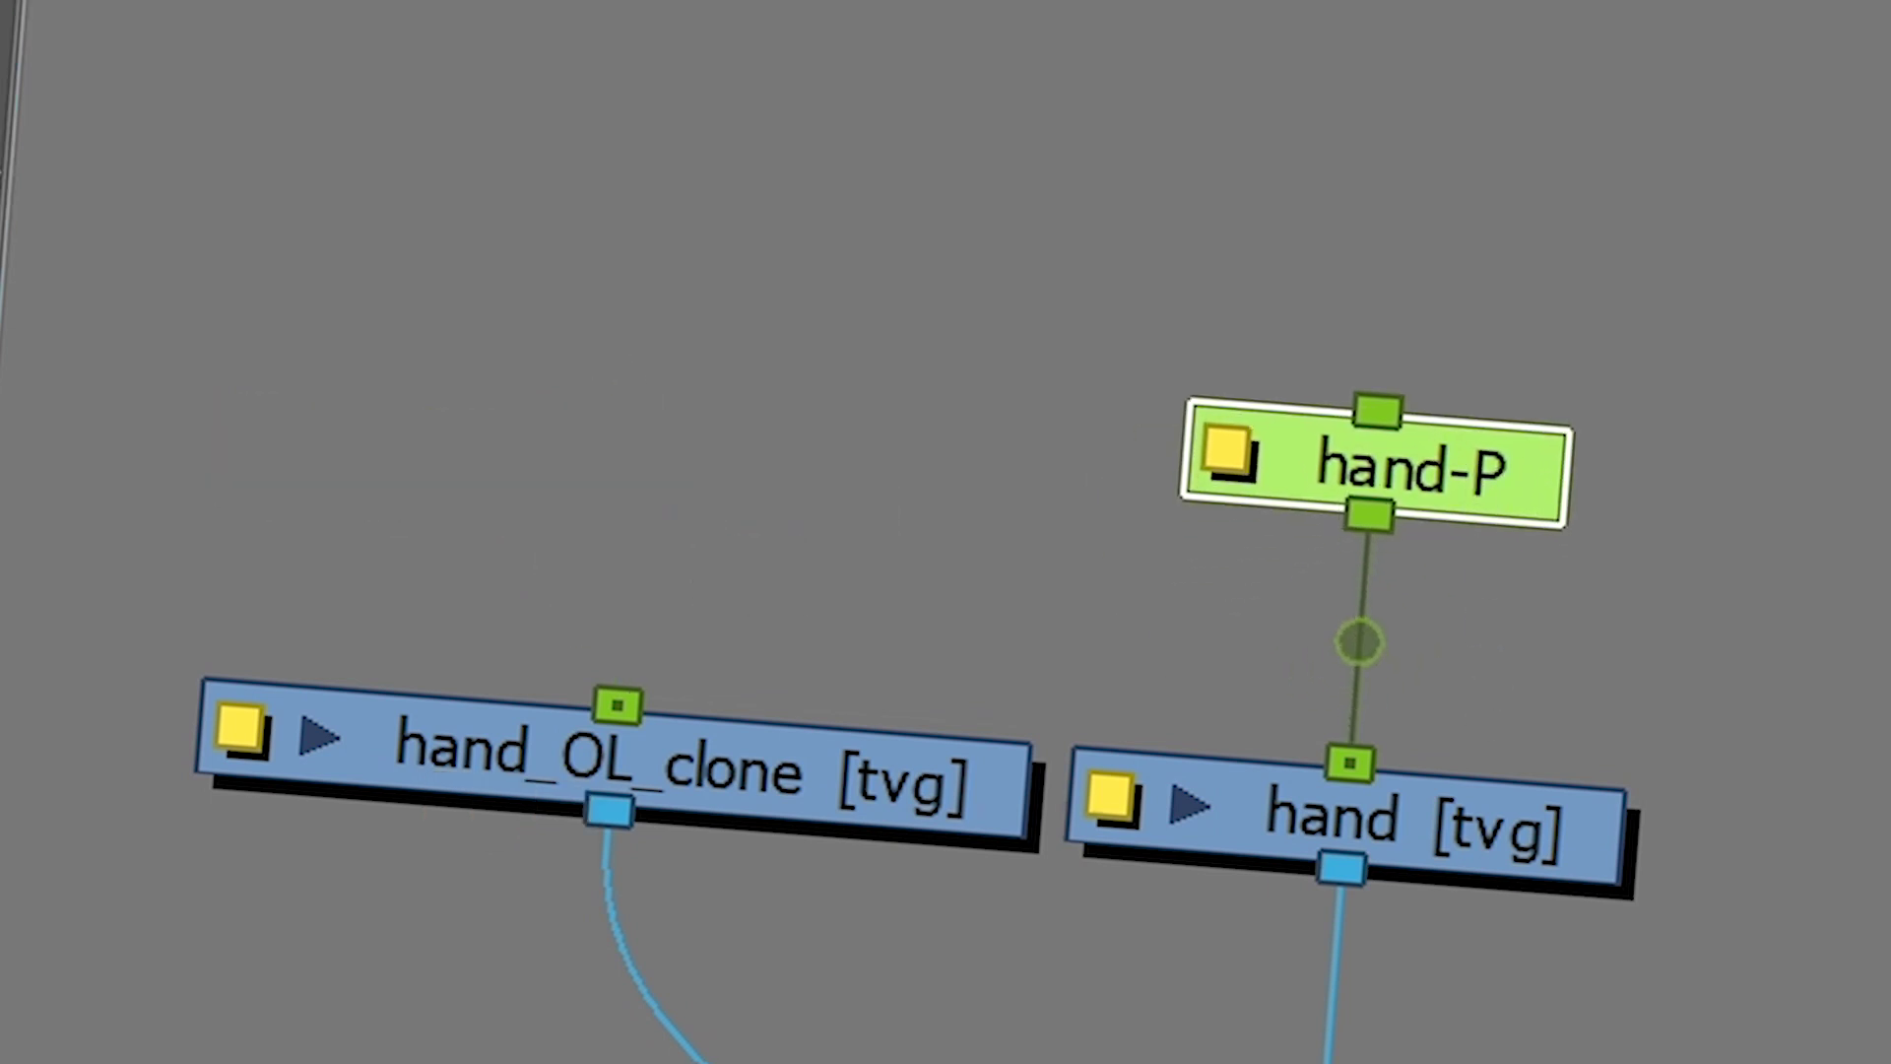
- Match the hand-P peg's pivot to the hand drawing's pivot at the wrist
scroll(473, 526, "down", 4)
left_click_drag(635, 414, 443, 460)
scroll(426, 481, "up", 4)
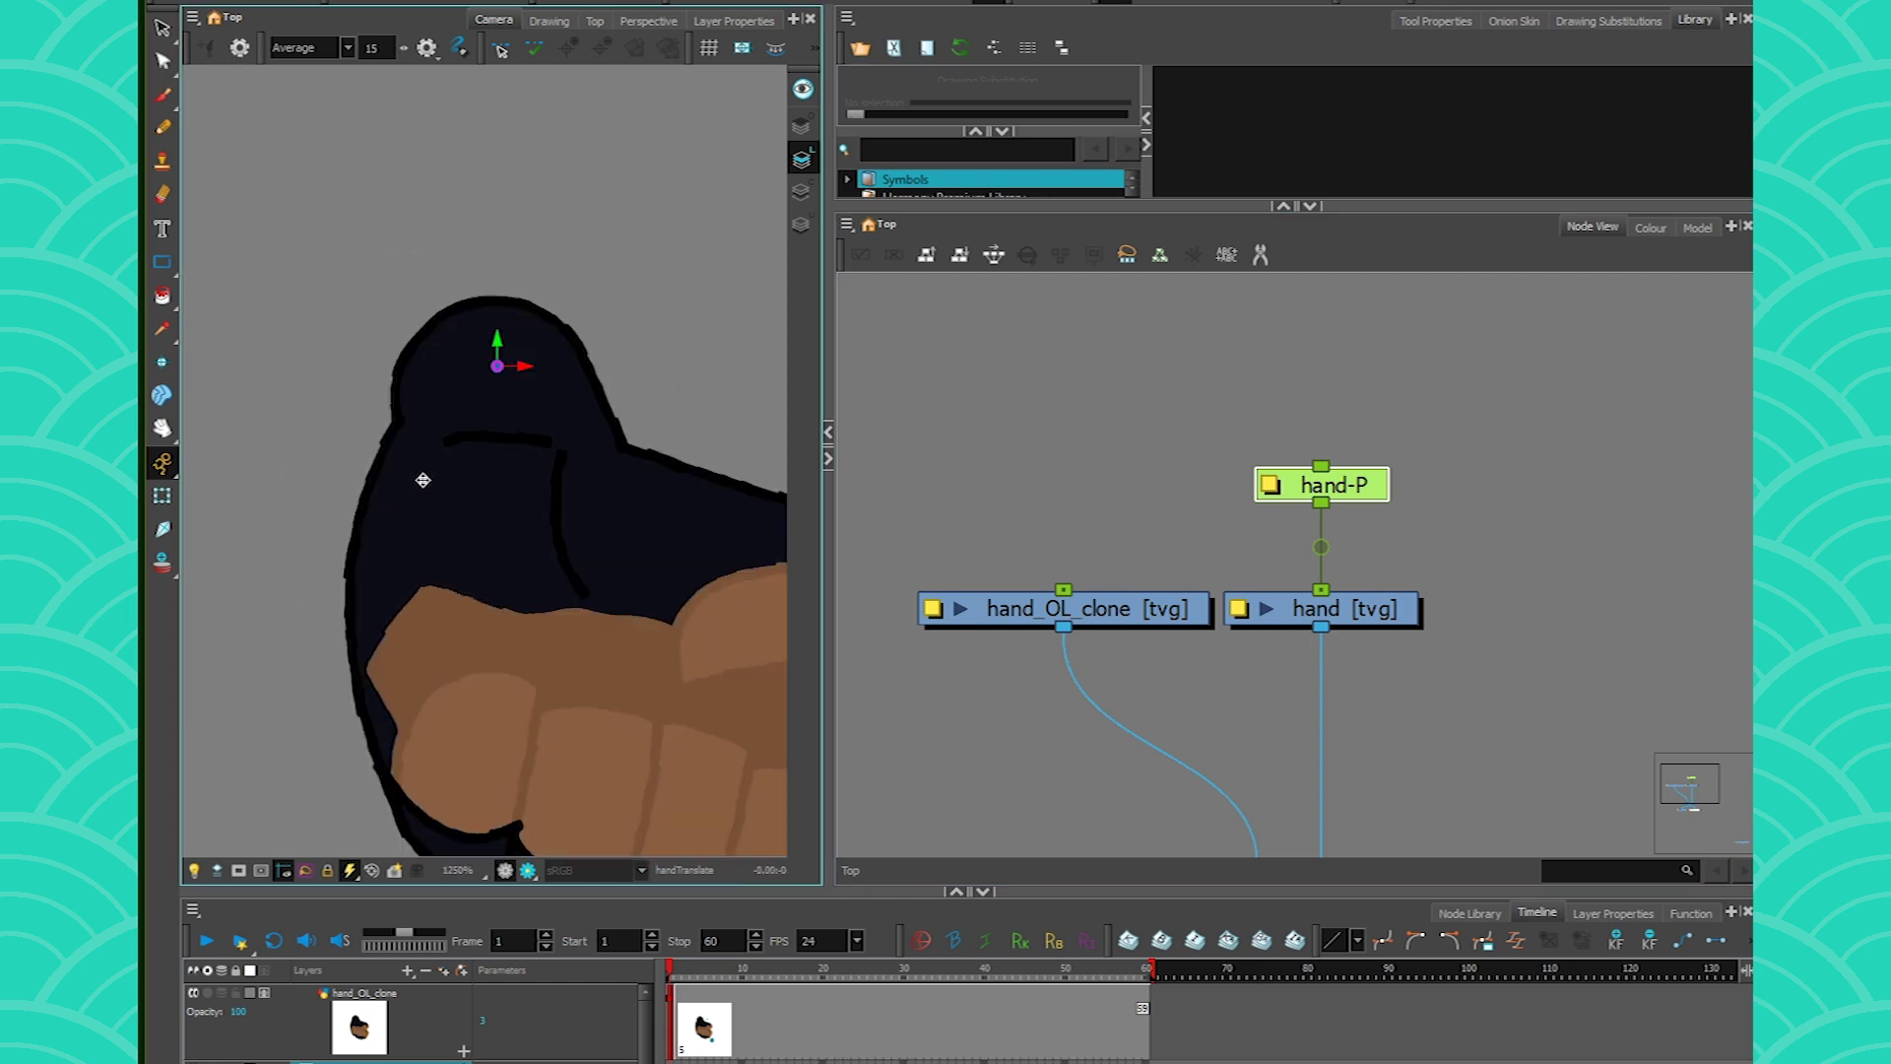
scroll(425, 485, "up", 1)
scroll(440, 519, "down", 2)
left_click_drag(455, 601, 429, 541)
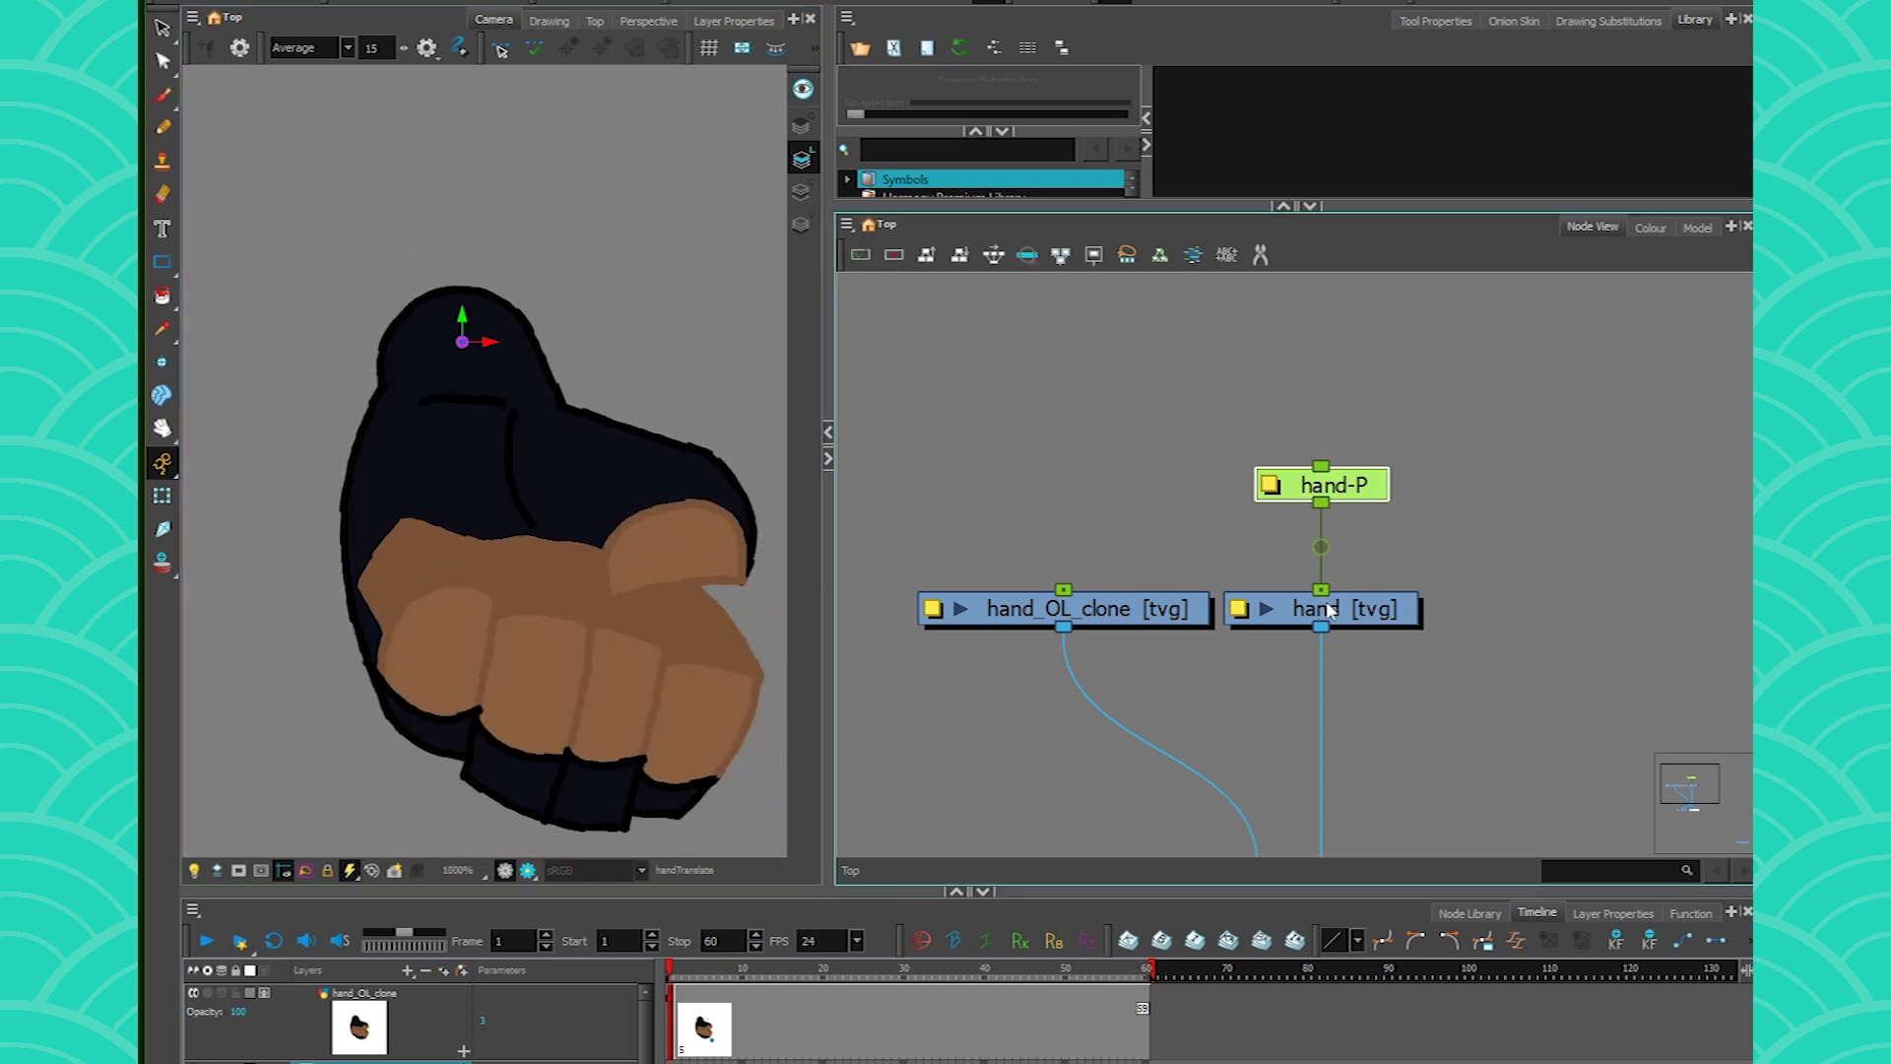
left_click(1329, 611)
left_click(908, 113)
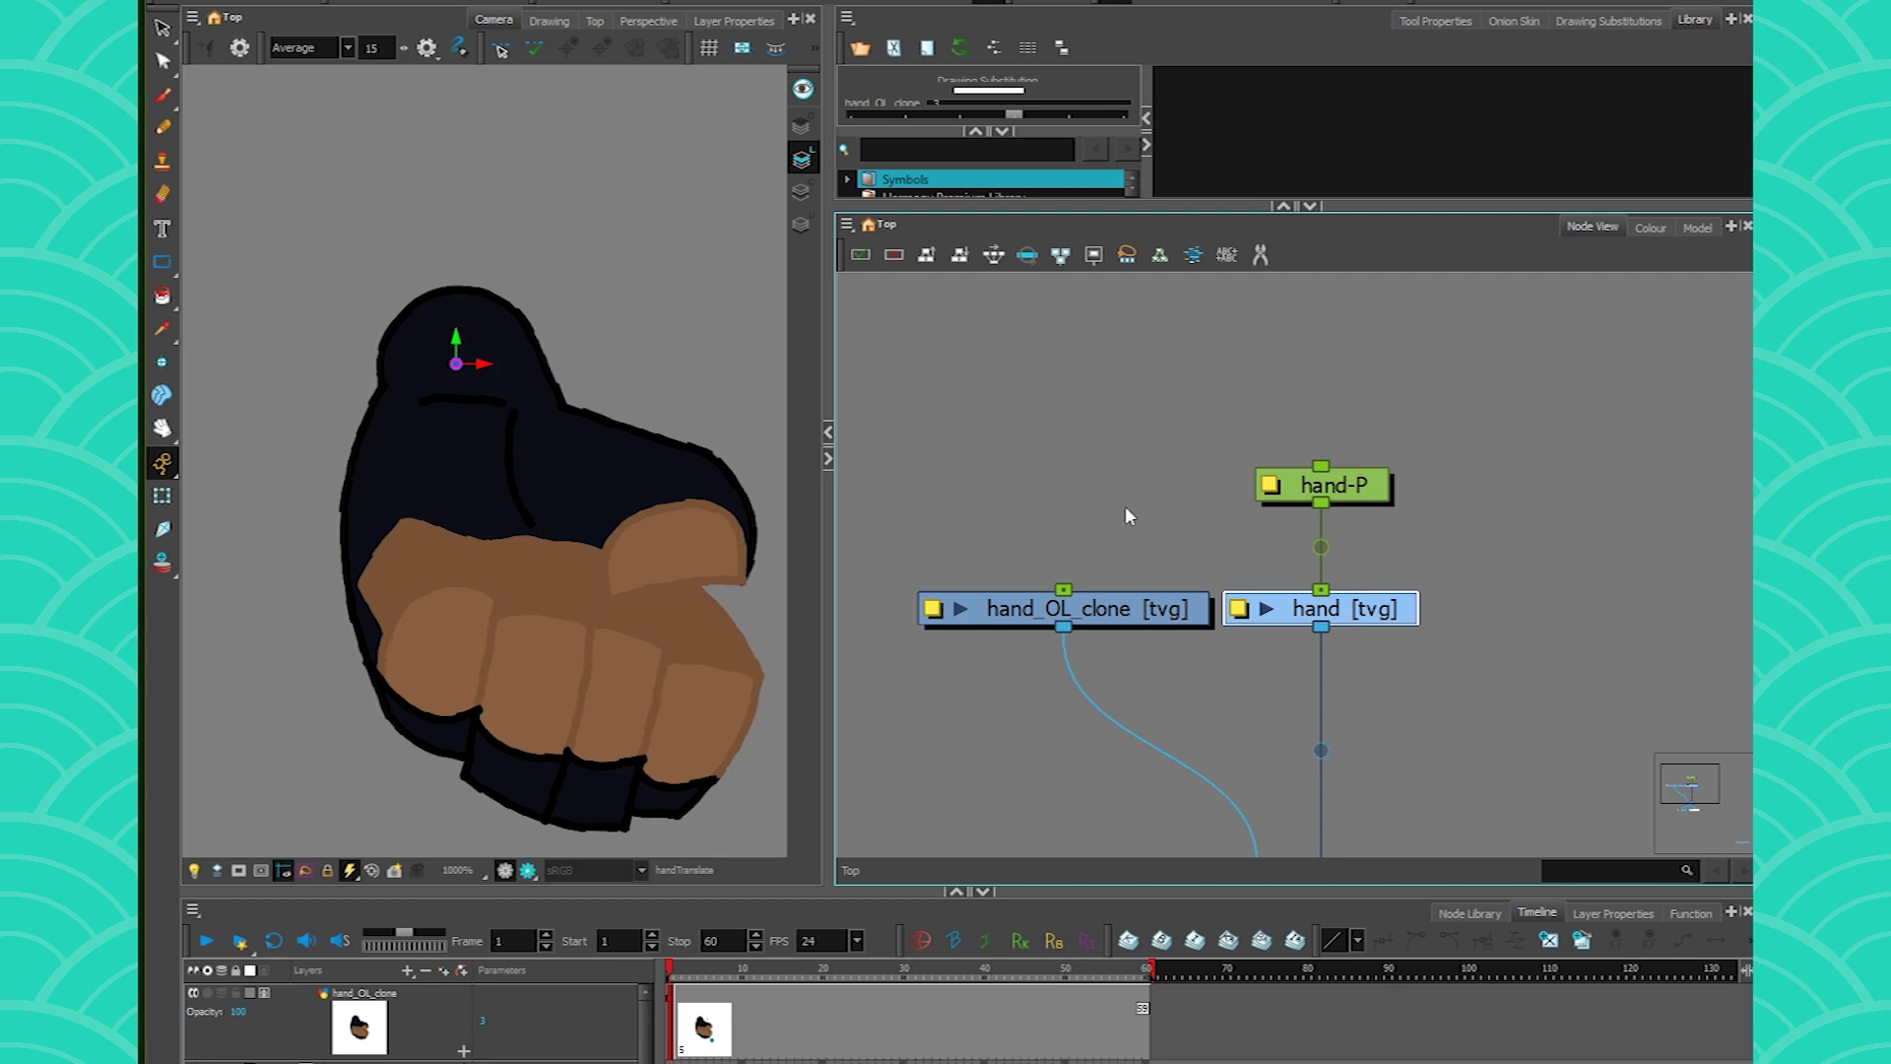
- Check the pivot values in the hand-P peg's layer properties
left_click(1270, 485)
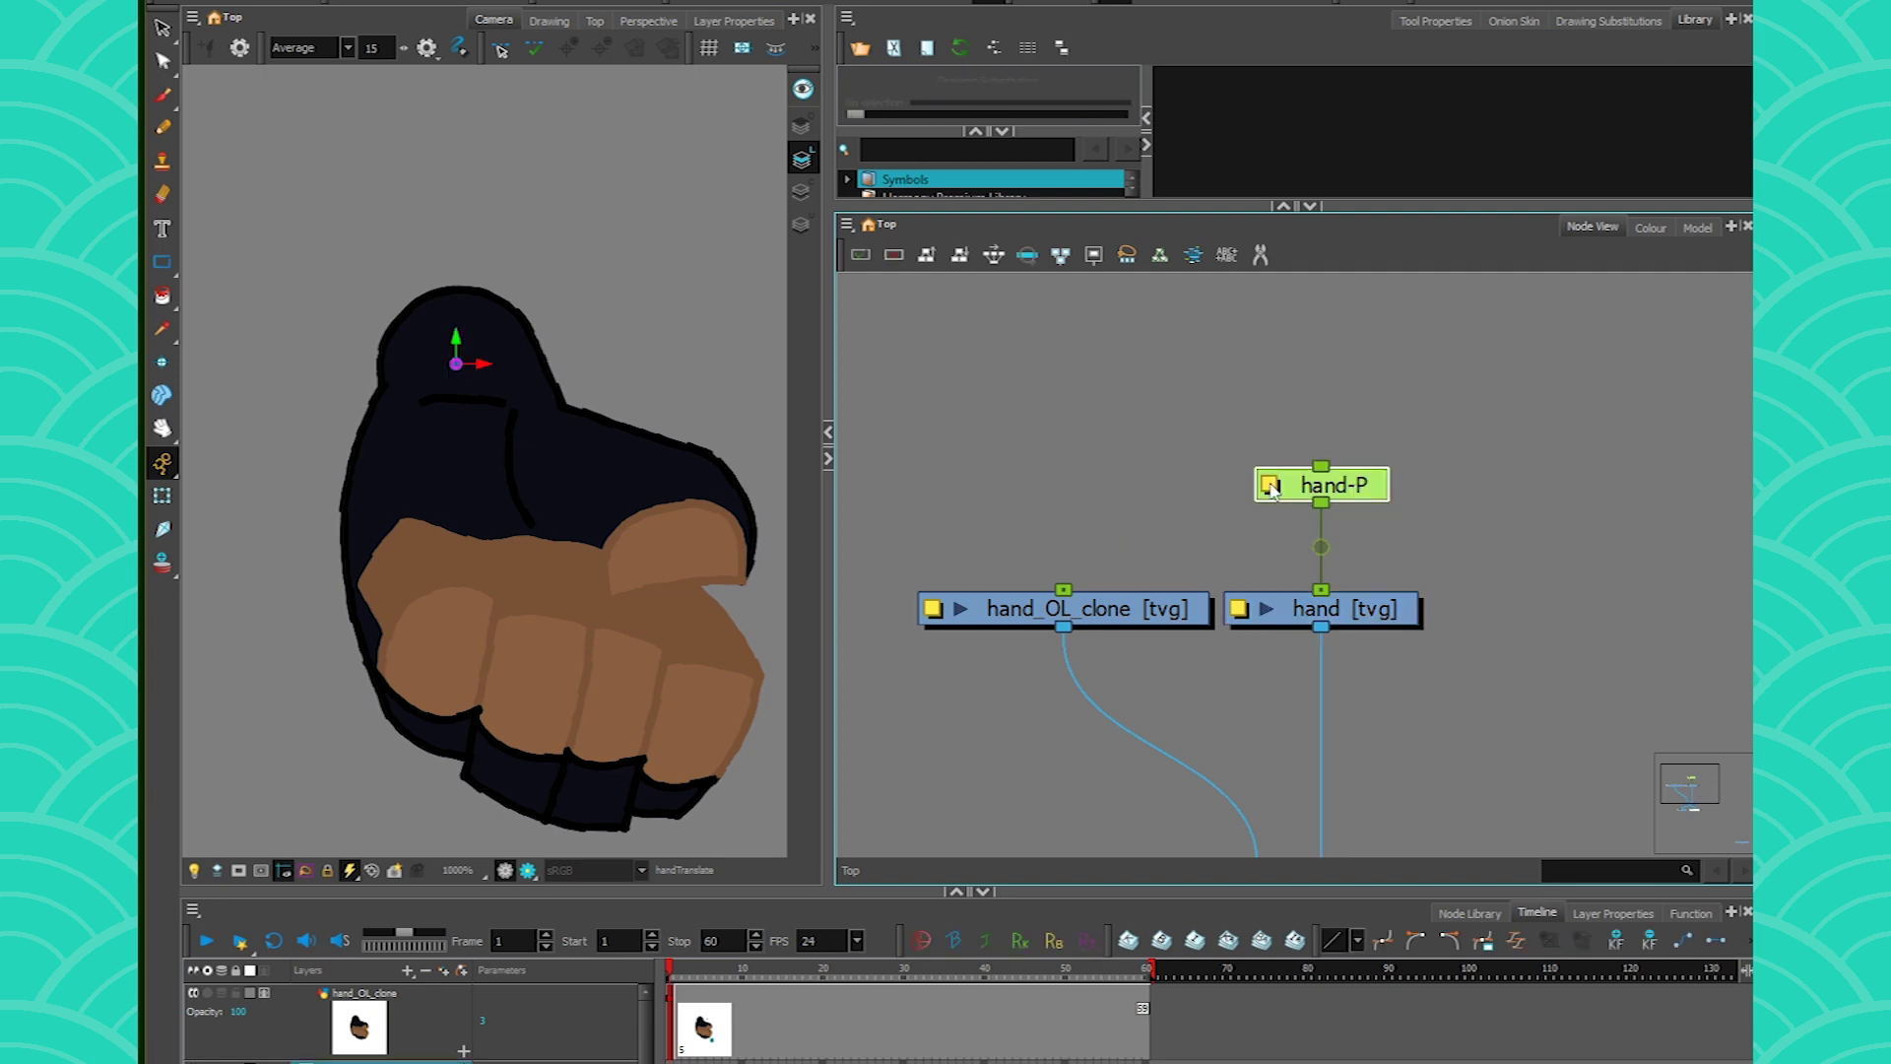
left_click(1271, 485)
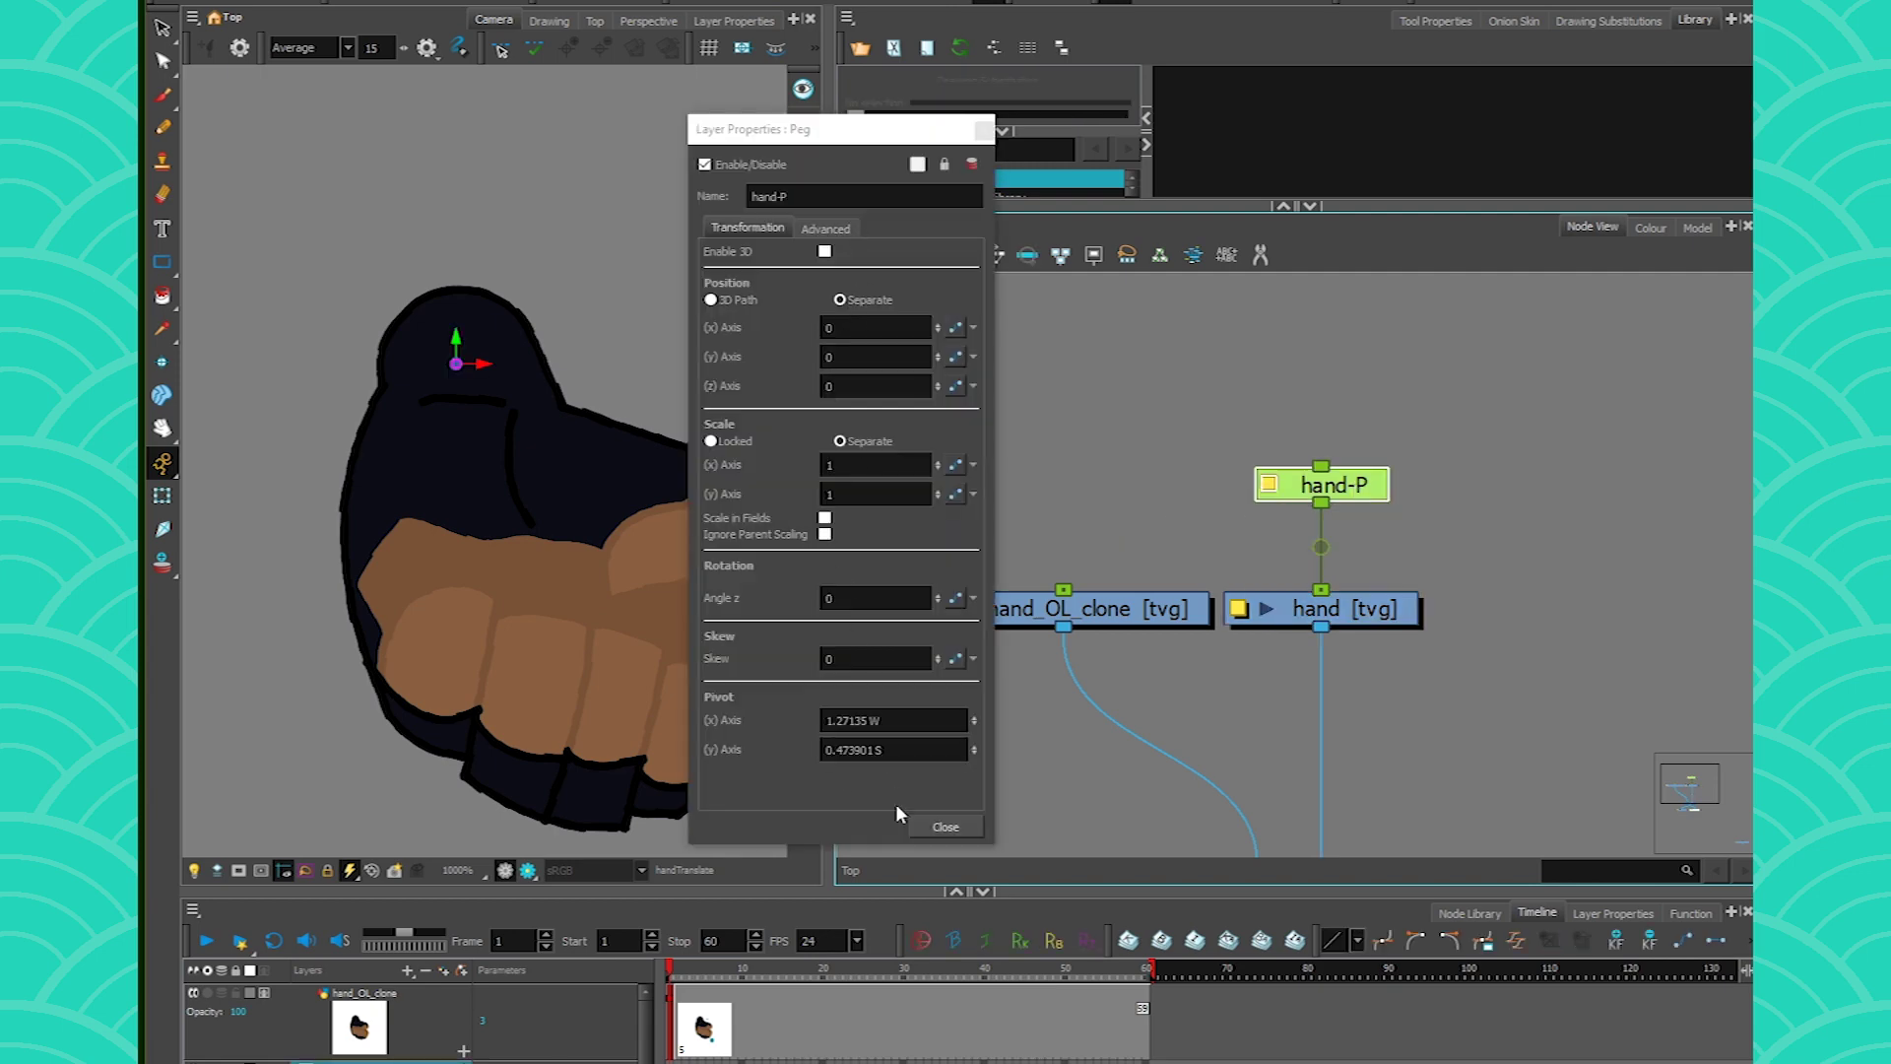
left_click(943, 827)
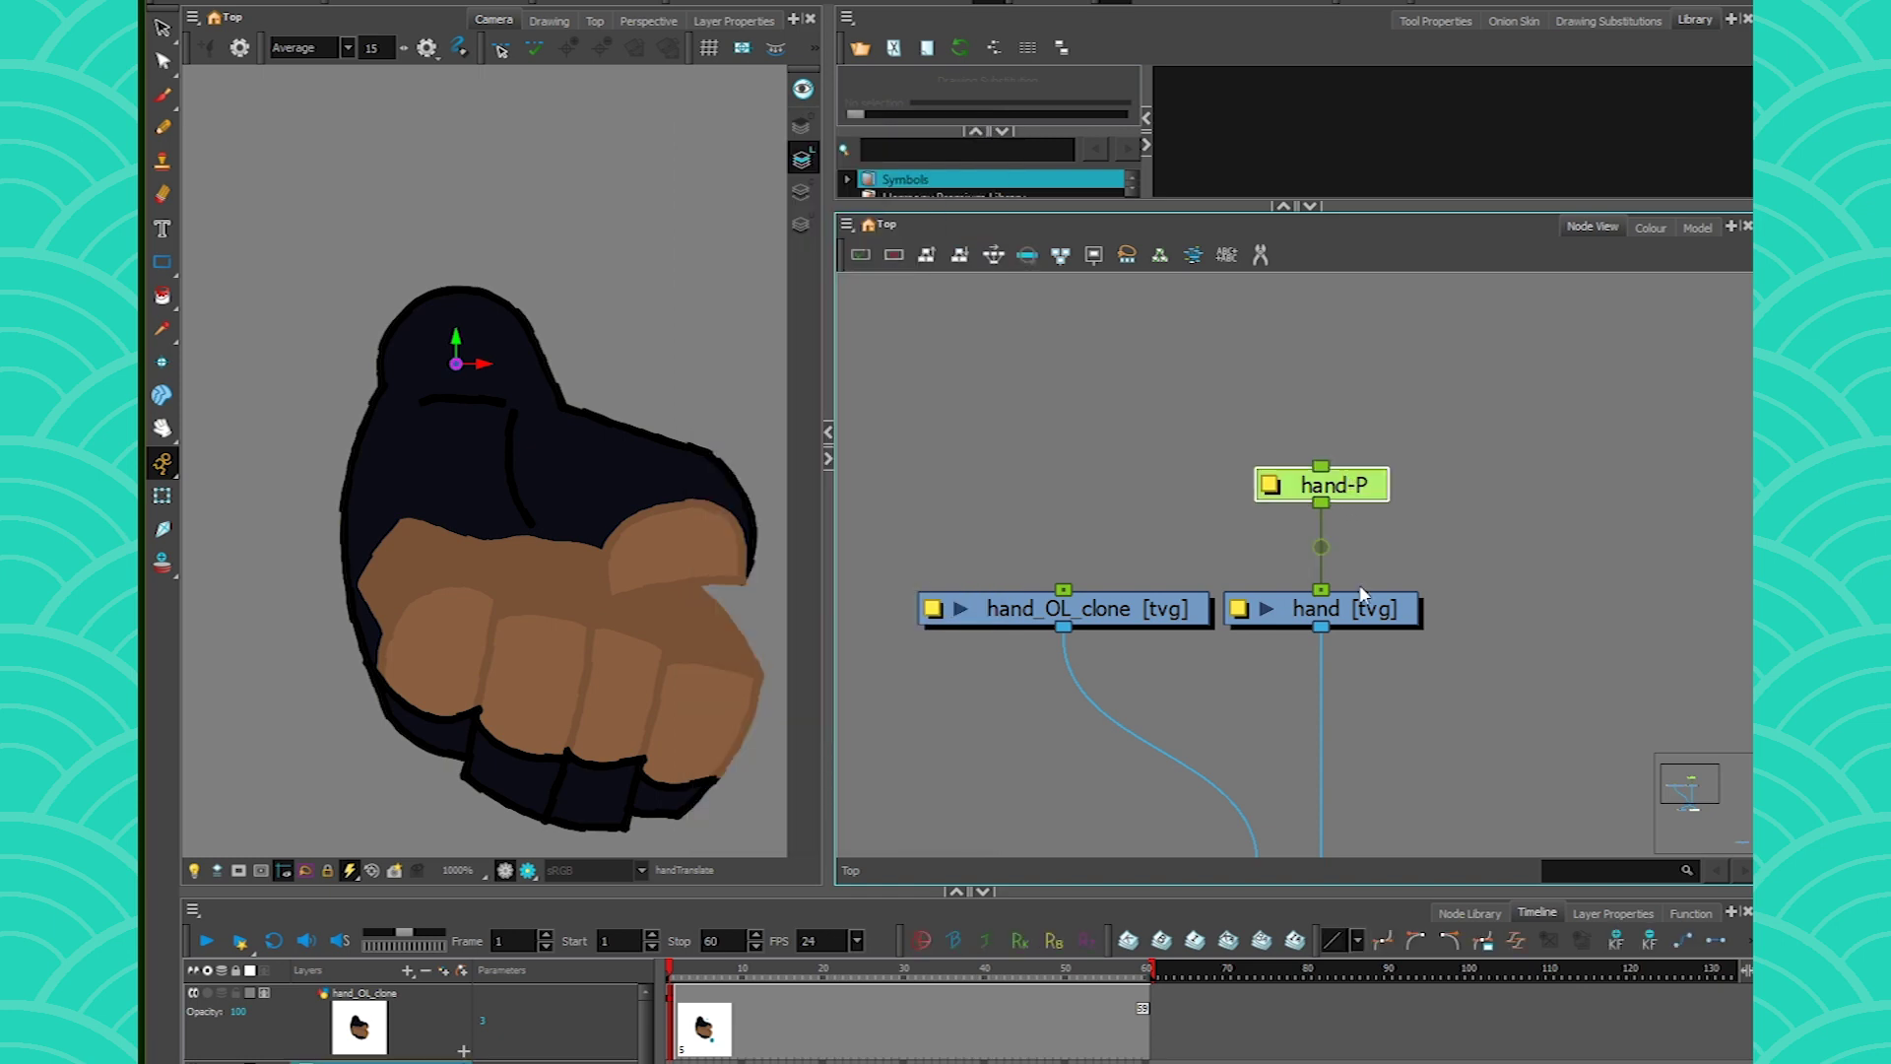
- Duplicate the hand-P peg as hand_OL-P and connect it above hand_OL_clone
key("ctrl+d")
left_click_drag(1428, 571, 1063, 589)
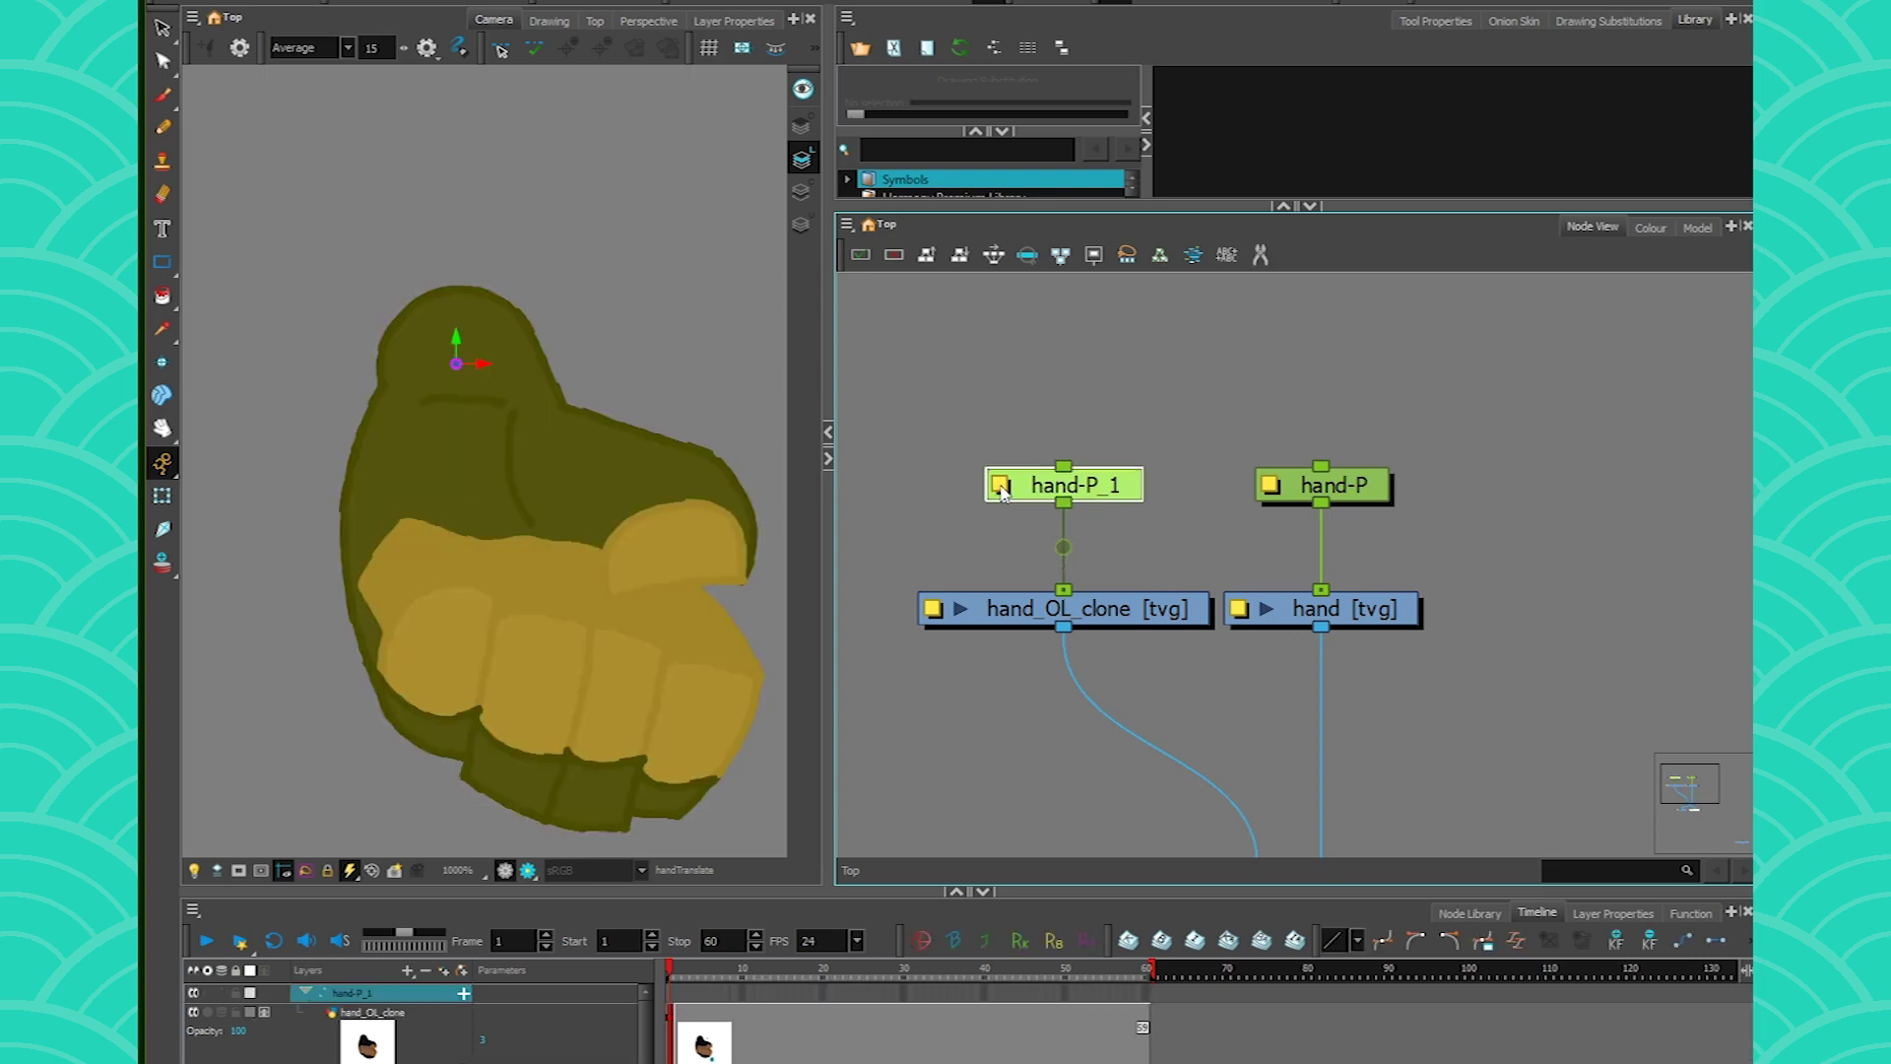
left_click(1269, 484)
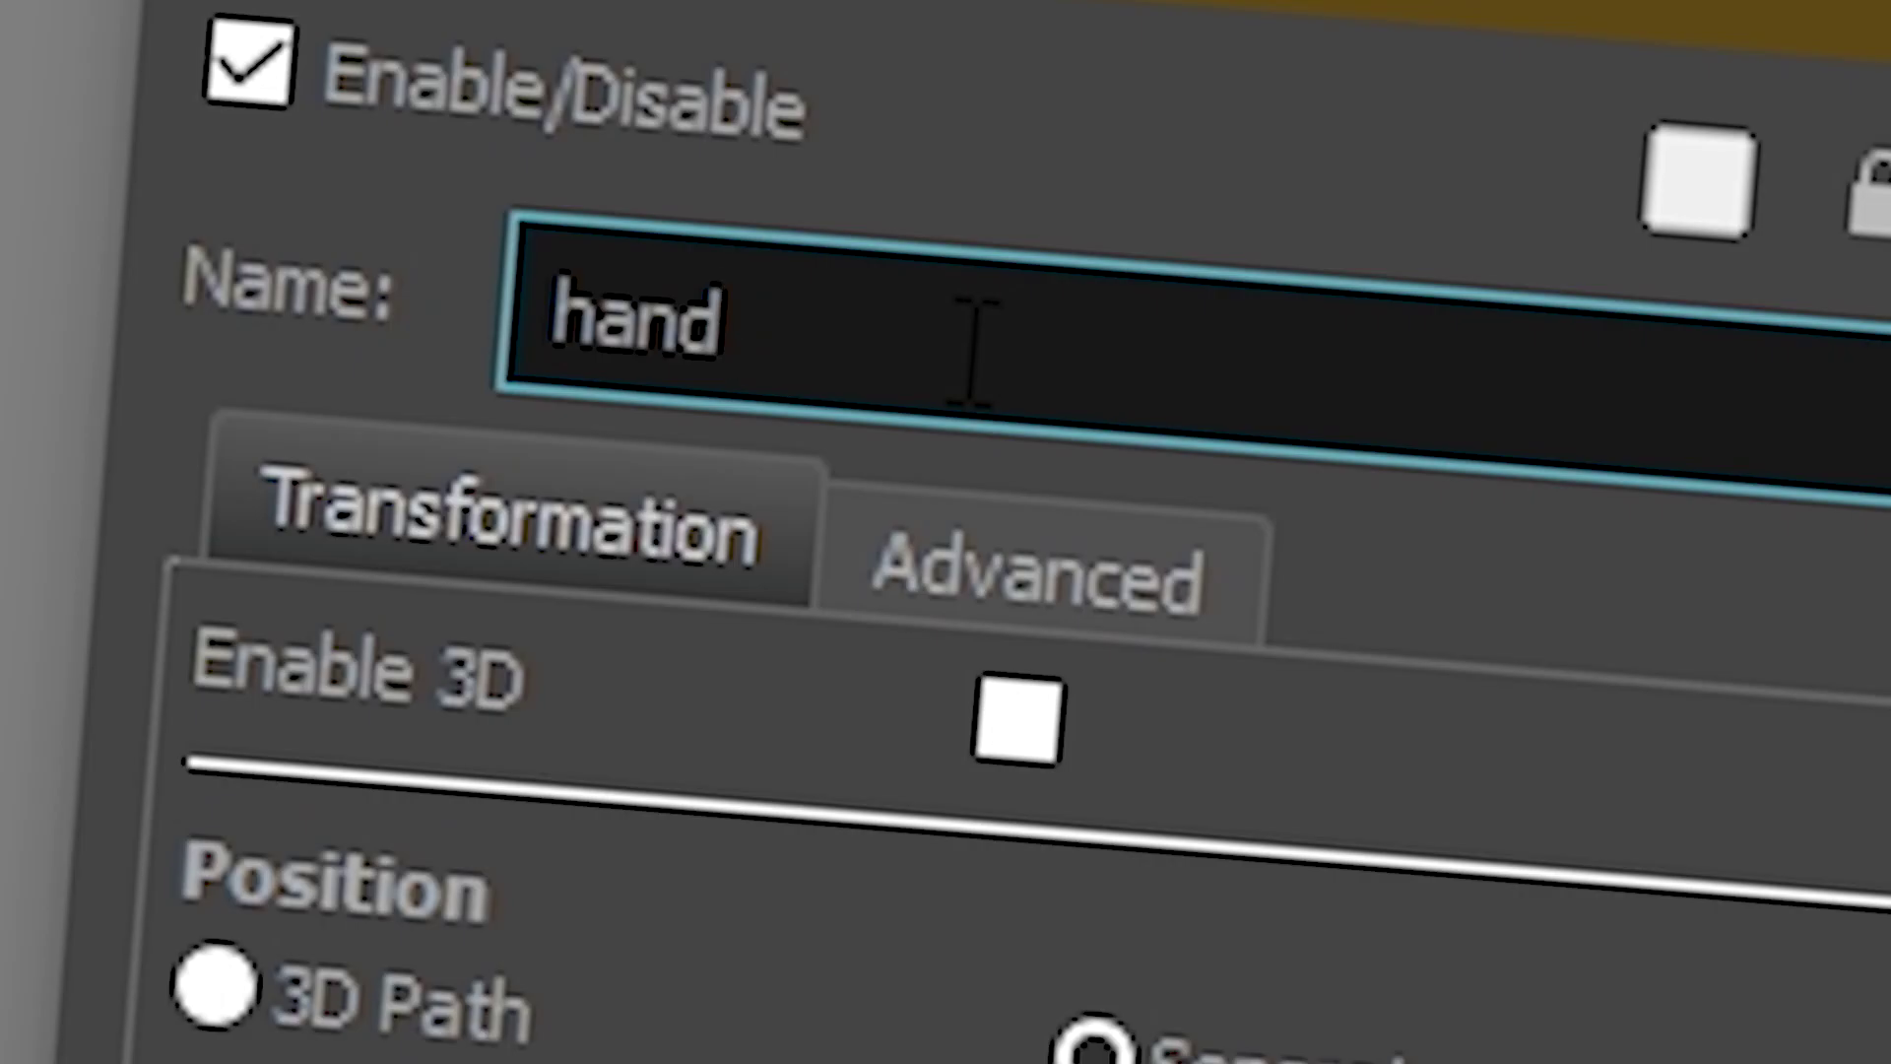
type("_")
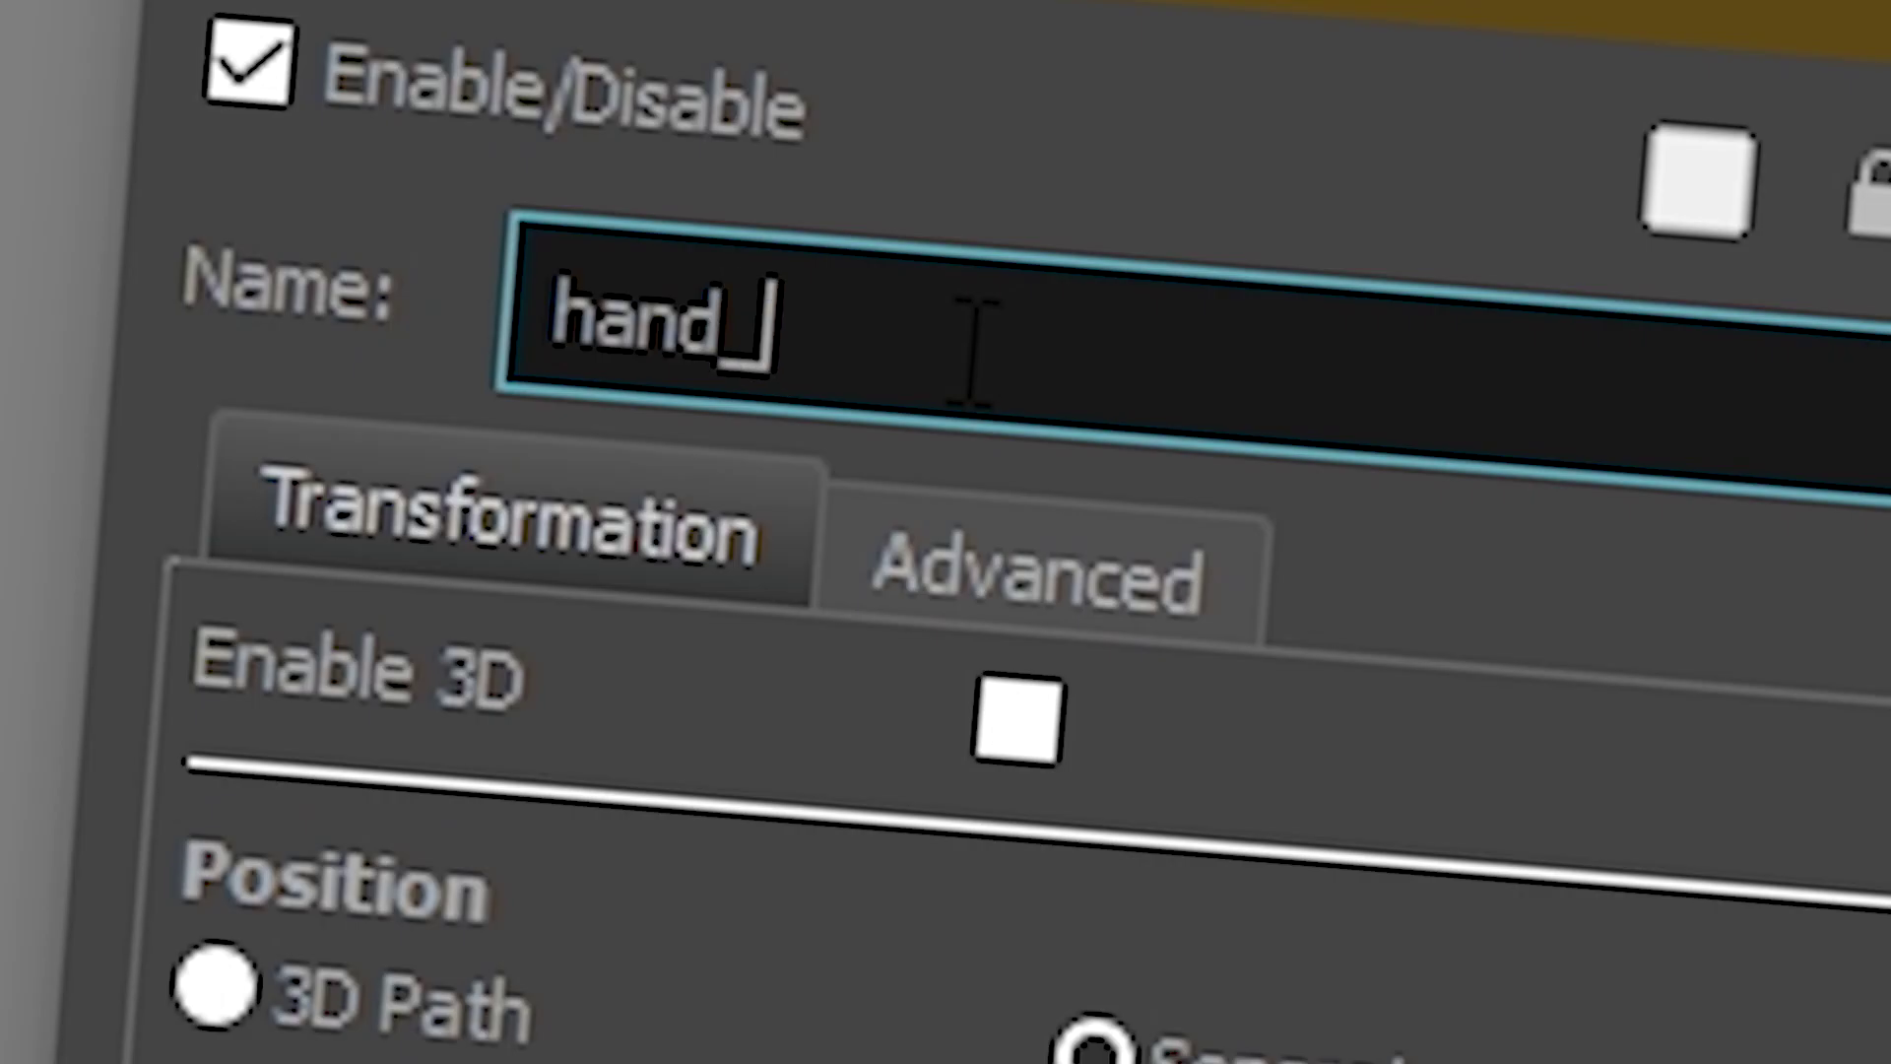
type("OL-P")
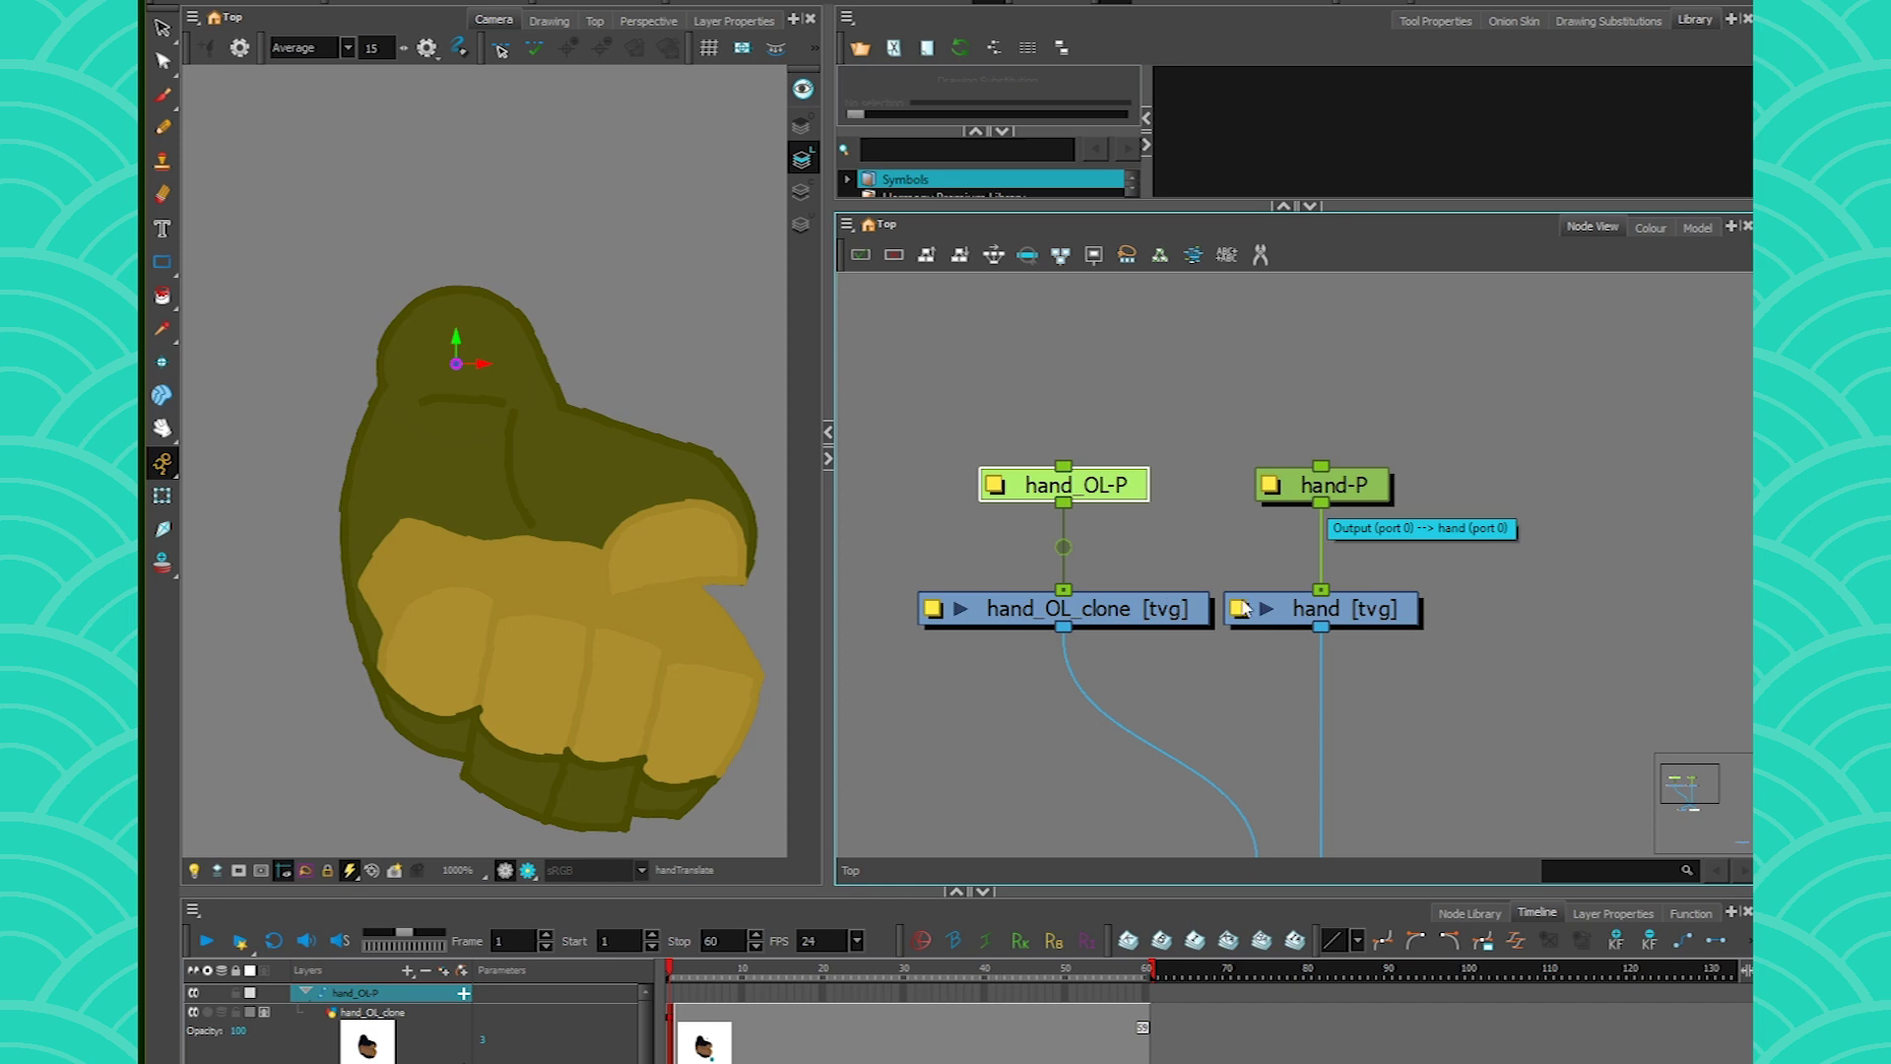
- Duplicate the hand-P peg again and connect the copy as parent of both hand_OL-P and hand-P
left_click(1354, 489)
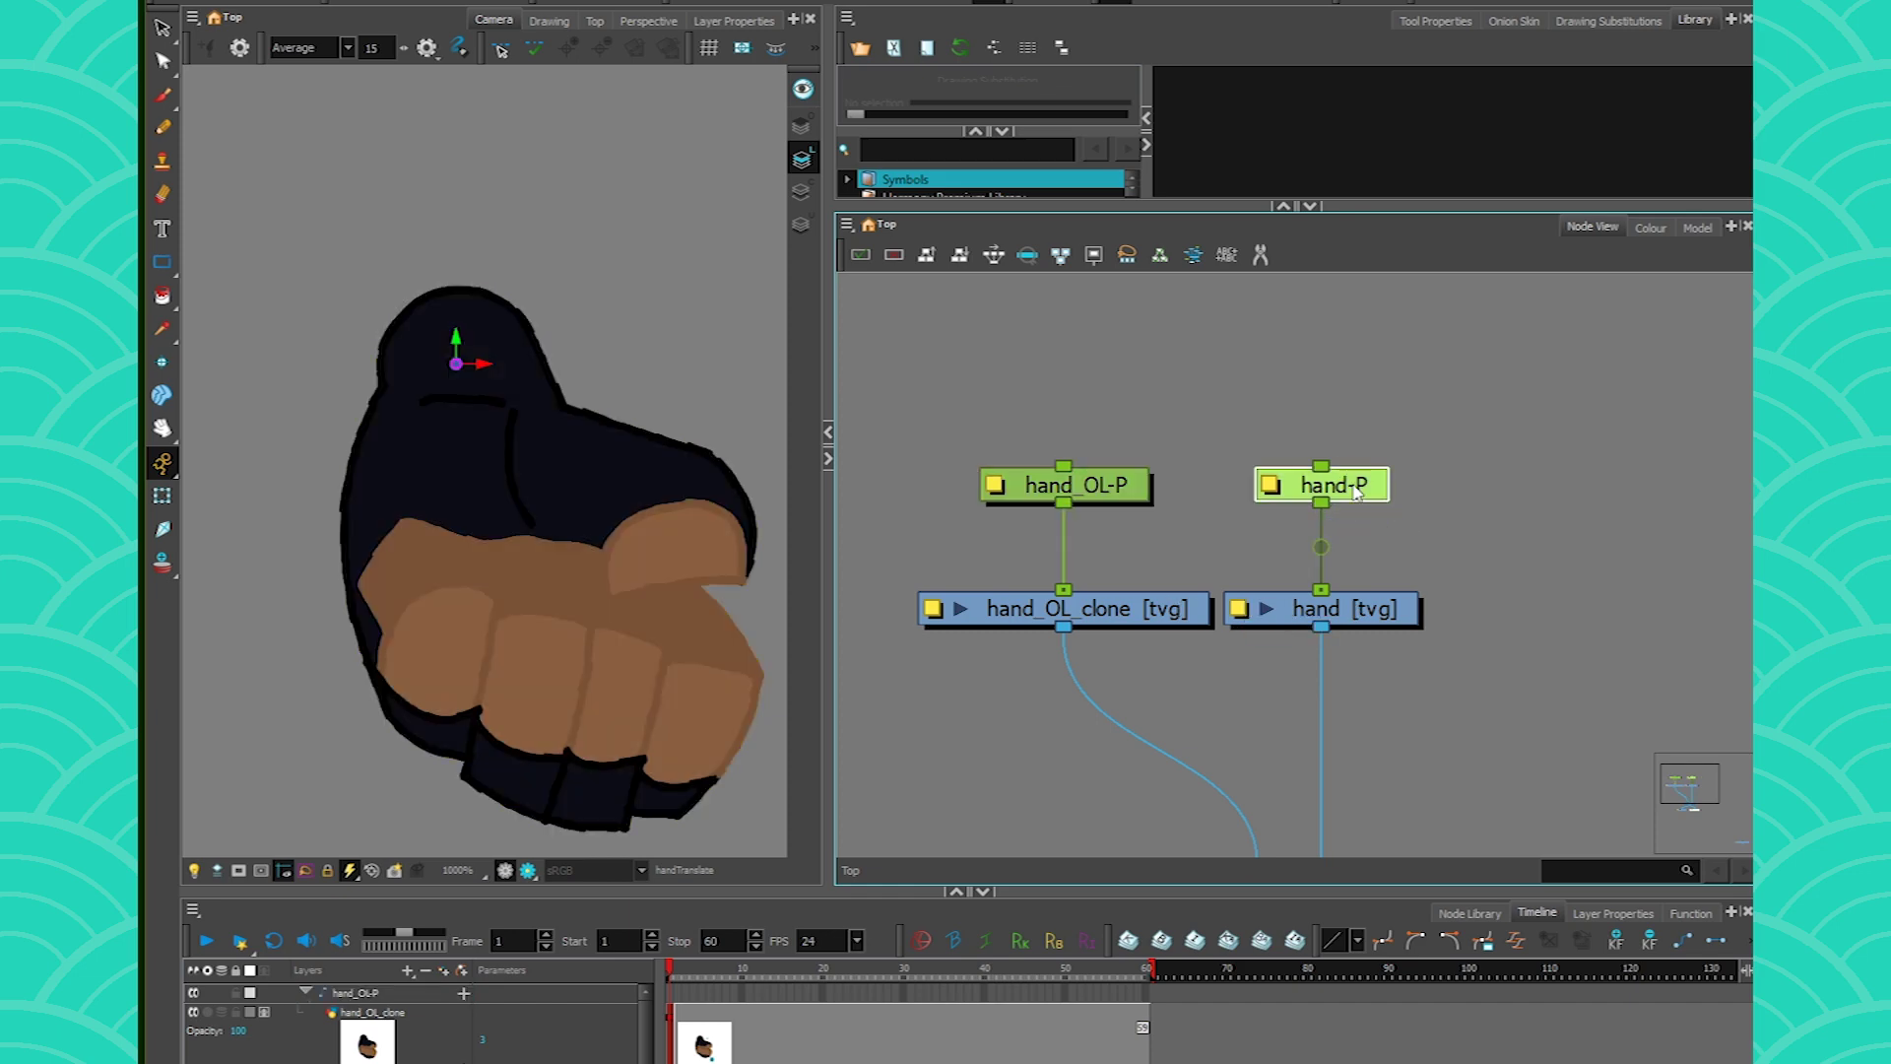
key("ctrl+c")
key("ctrl+v")
left_click_drag(1369, 502, 1255, 315)
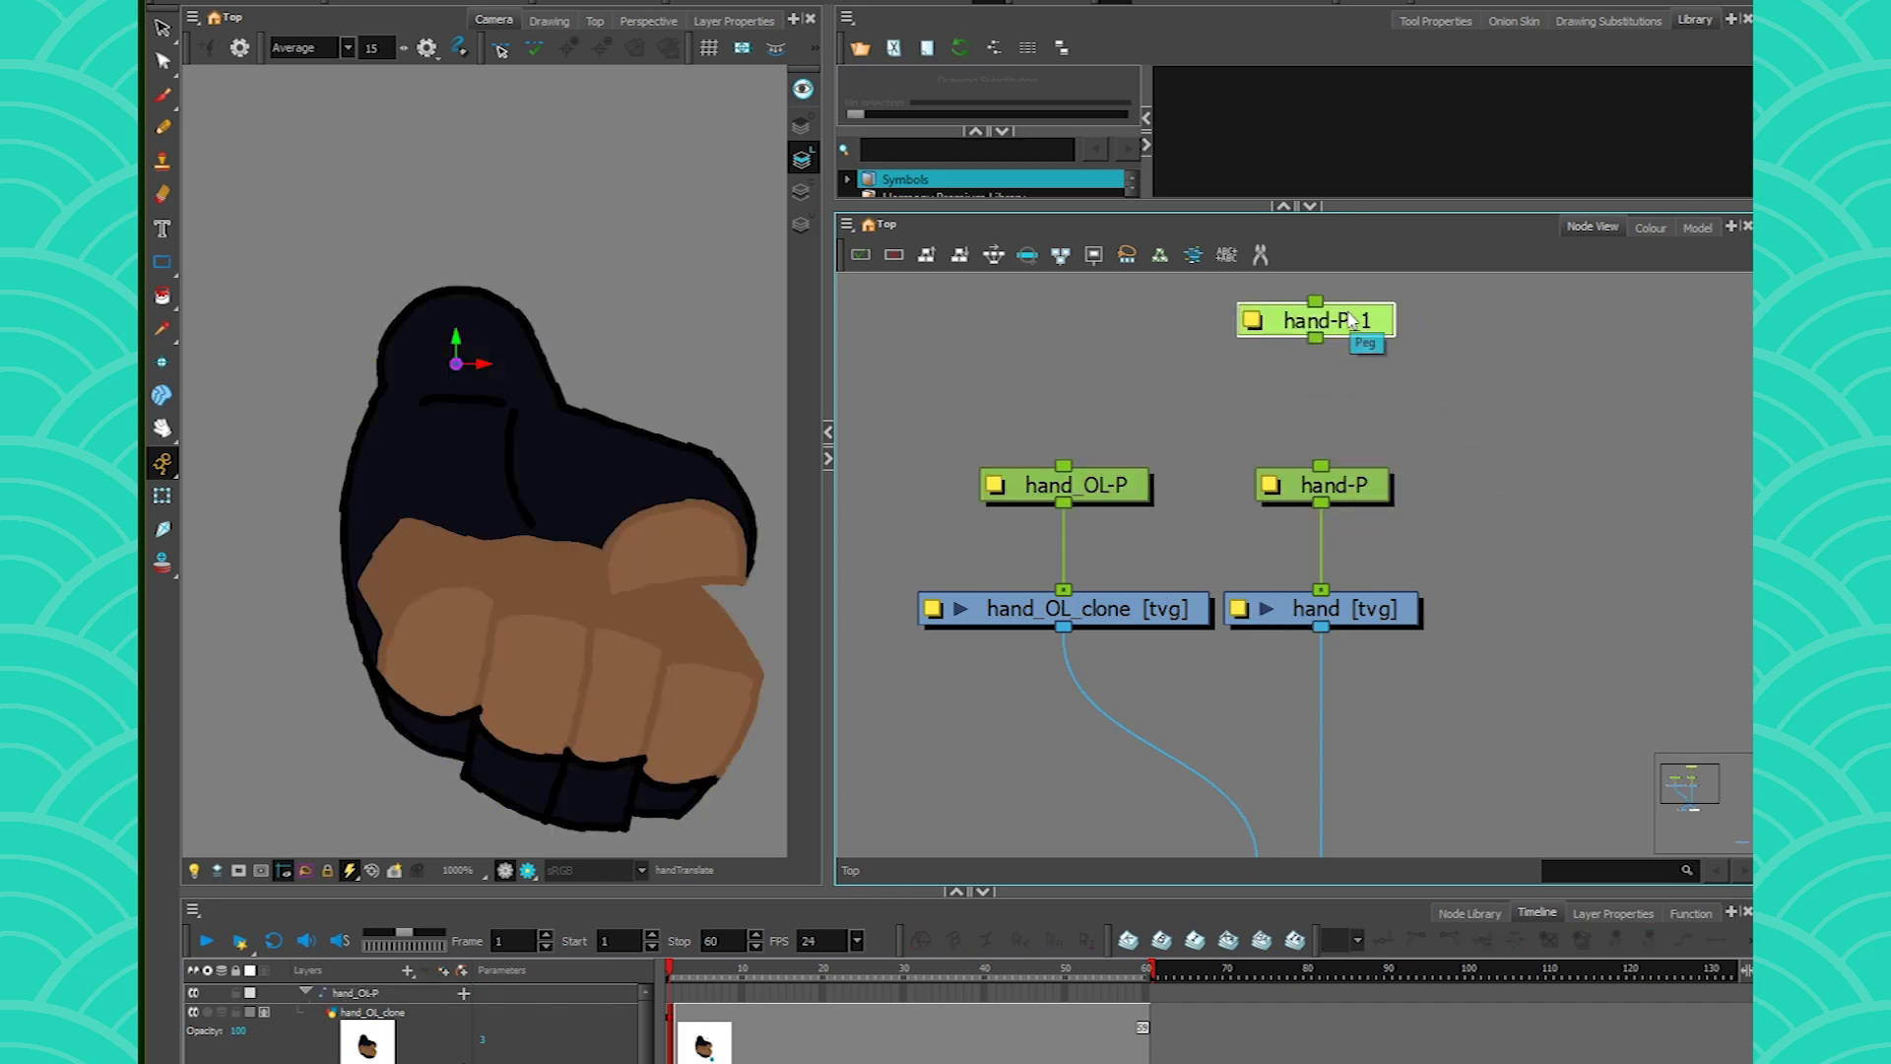
left_click_drag(1321, 465, 1316, 338)
left_click_drag(1316, 338, 1354, 321)
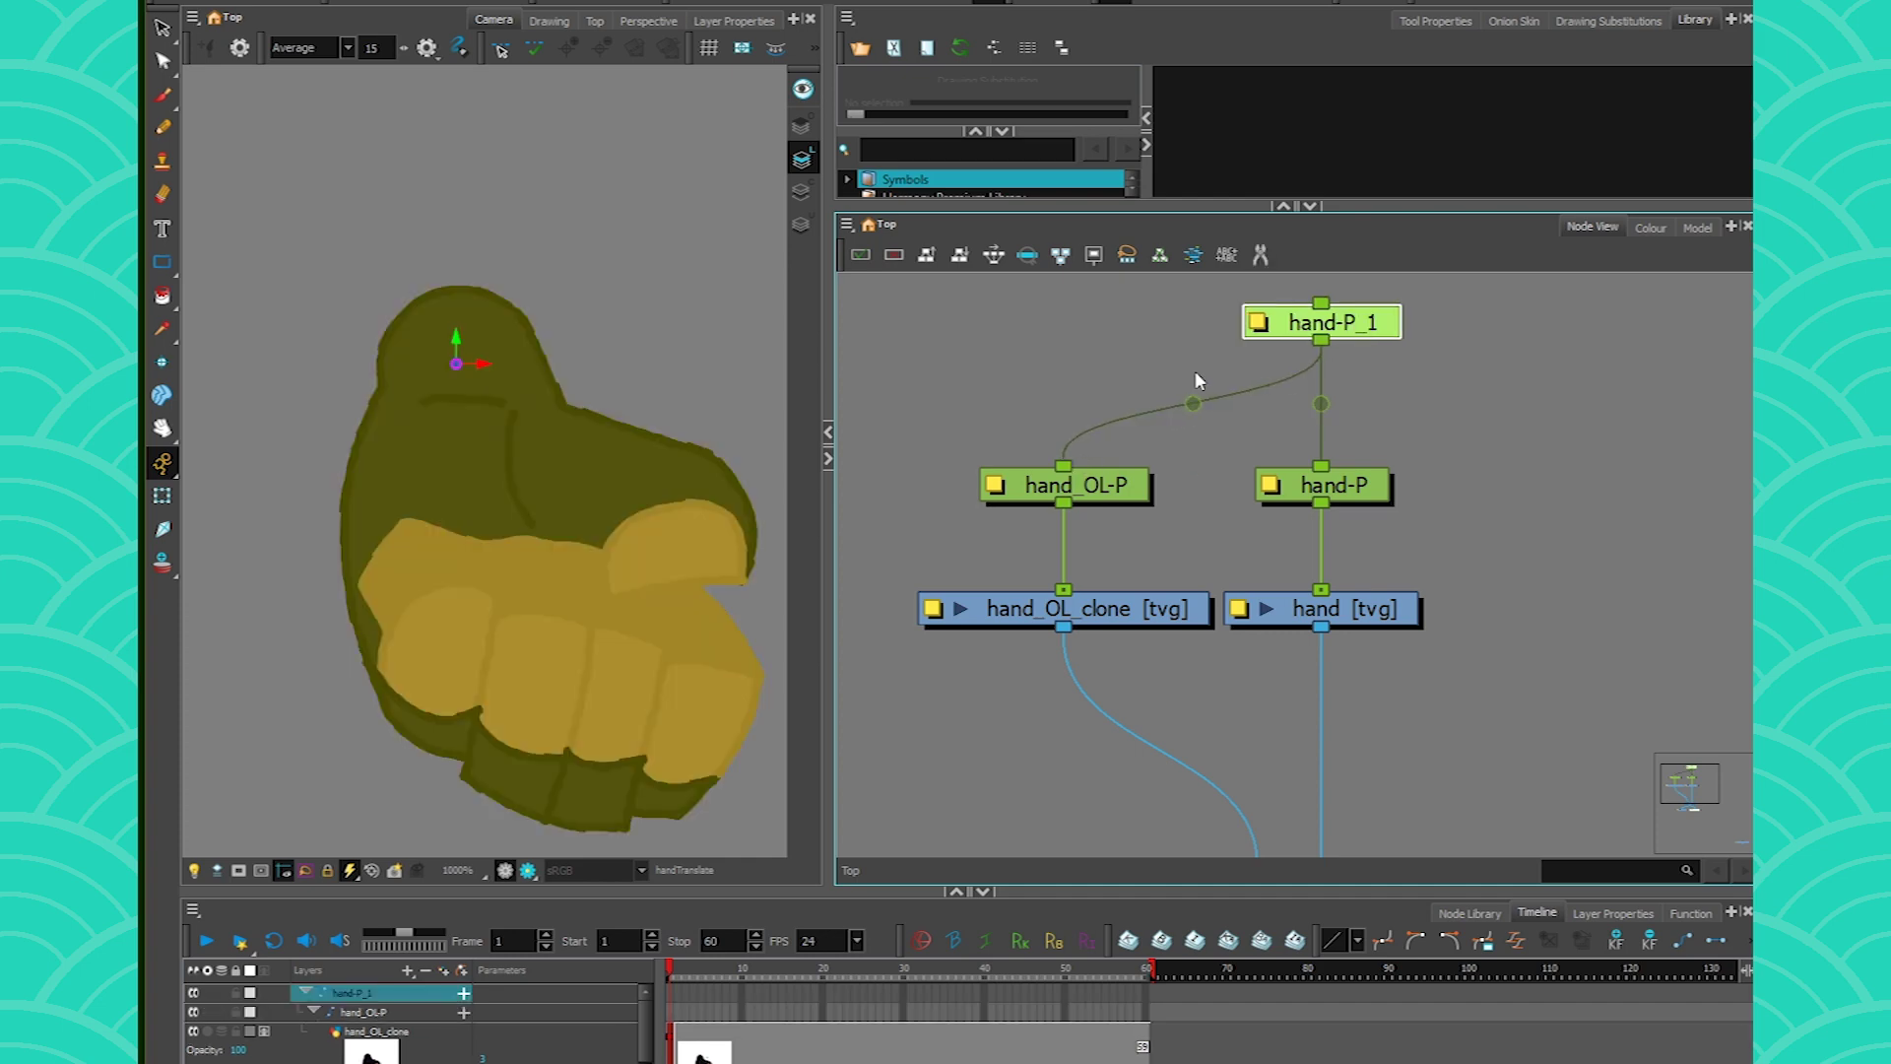
left_click(1225, 374)
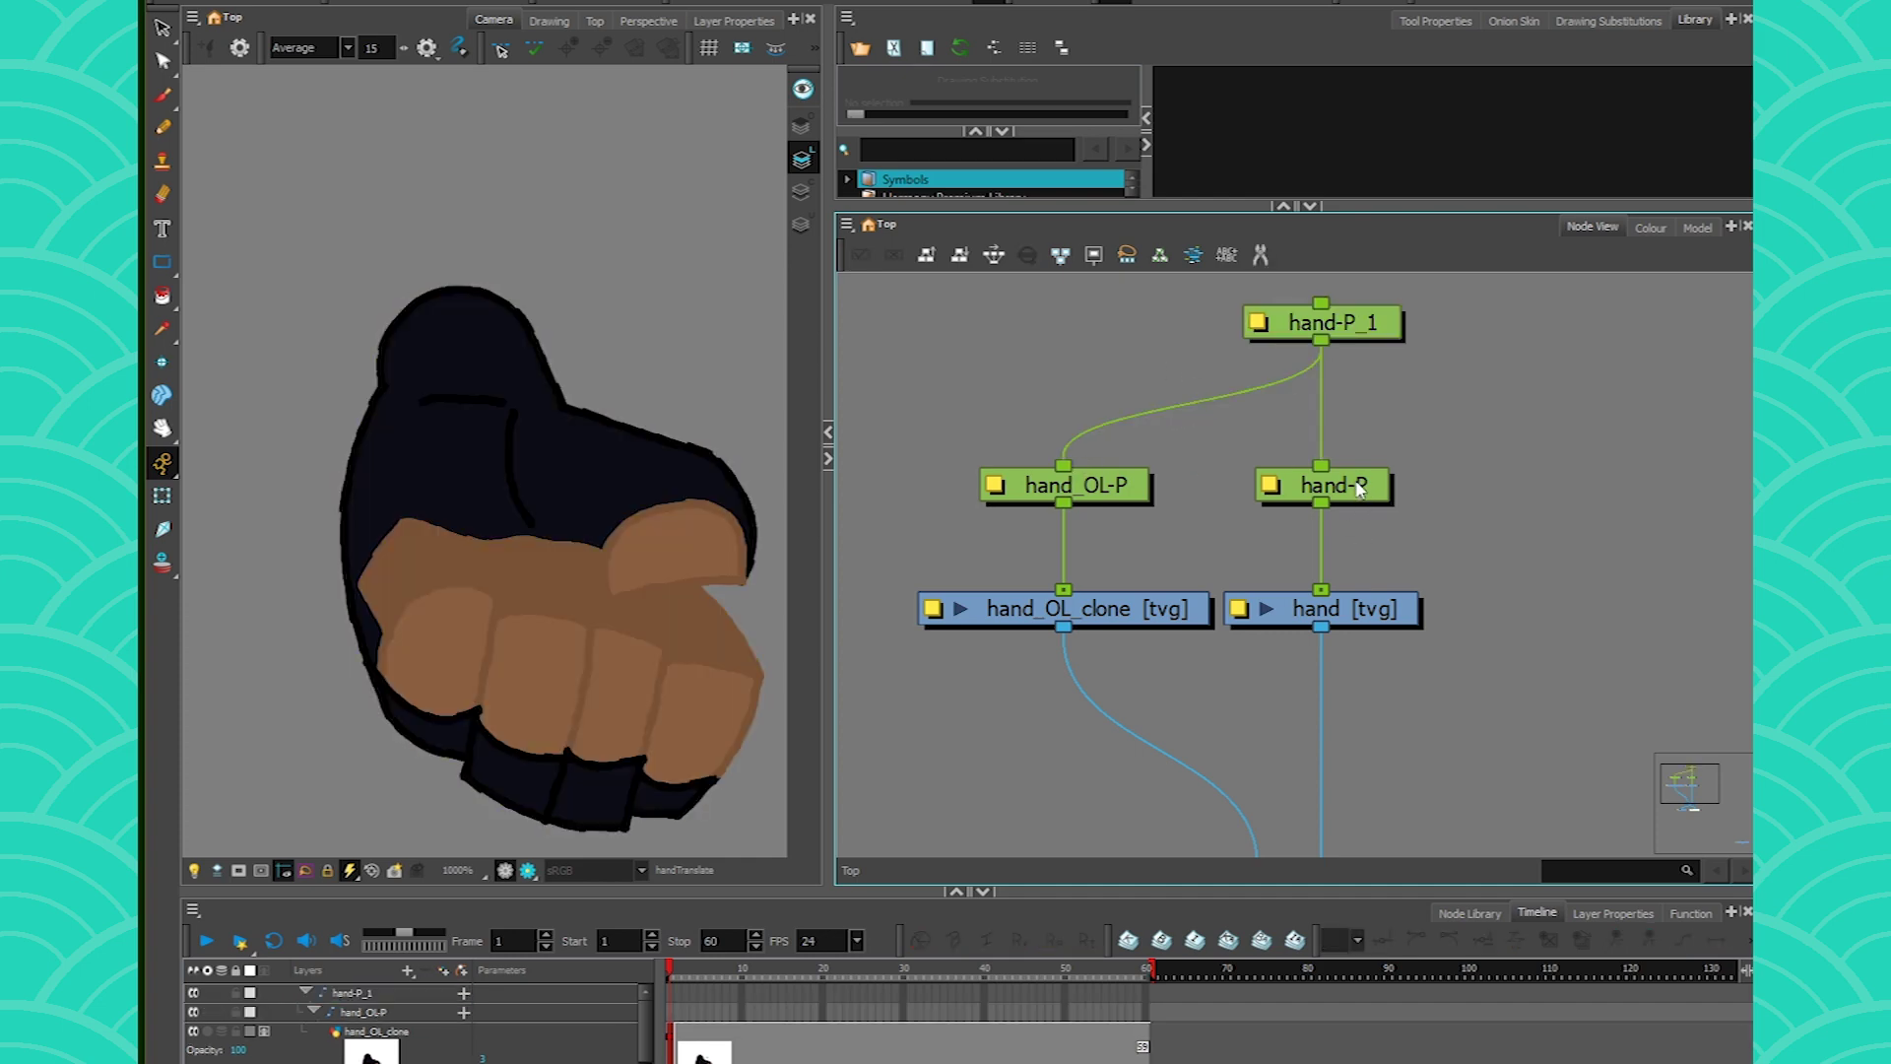
- Select the hand with the Transform tool and inspect what hand-P and the top peg each control
left_click(162, 496)
left_click(490, 512)
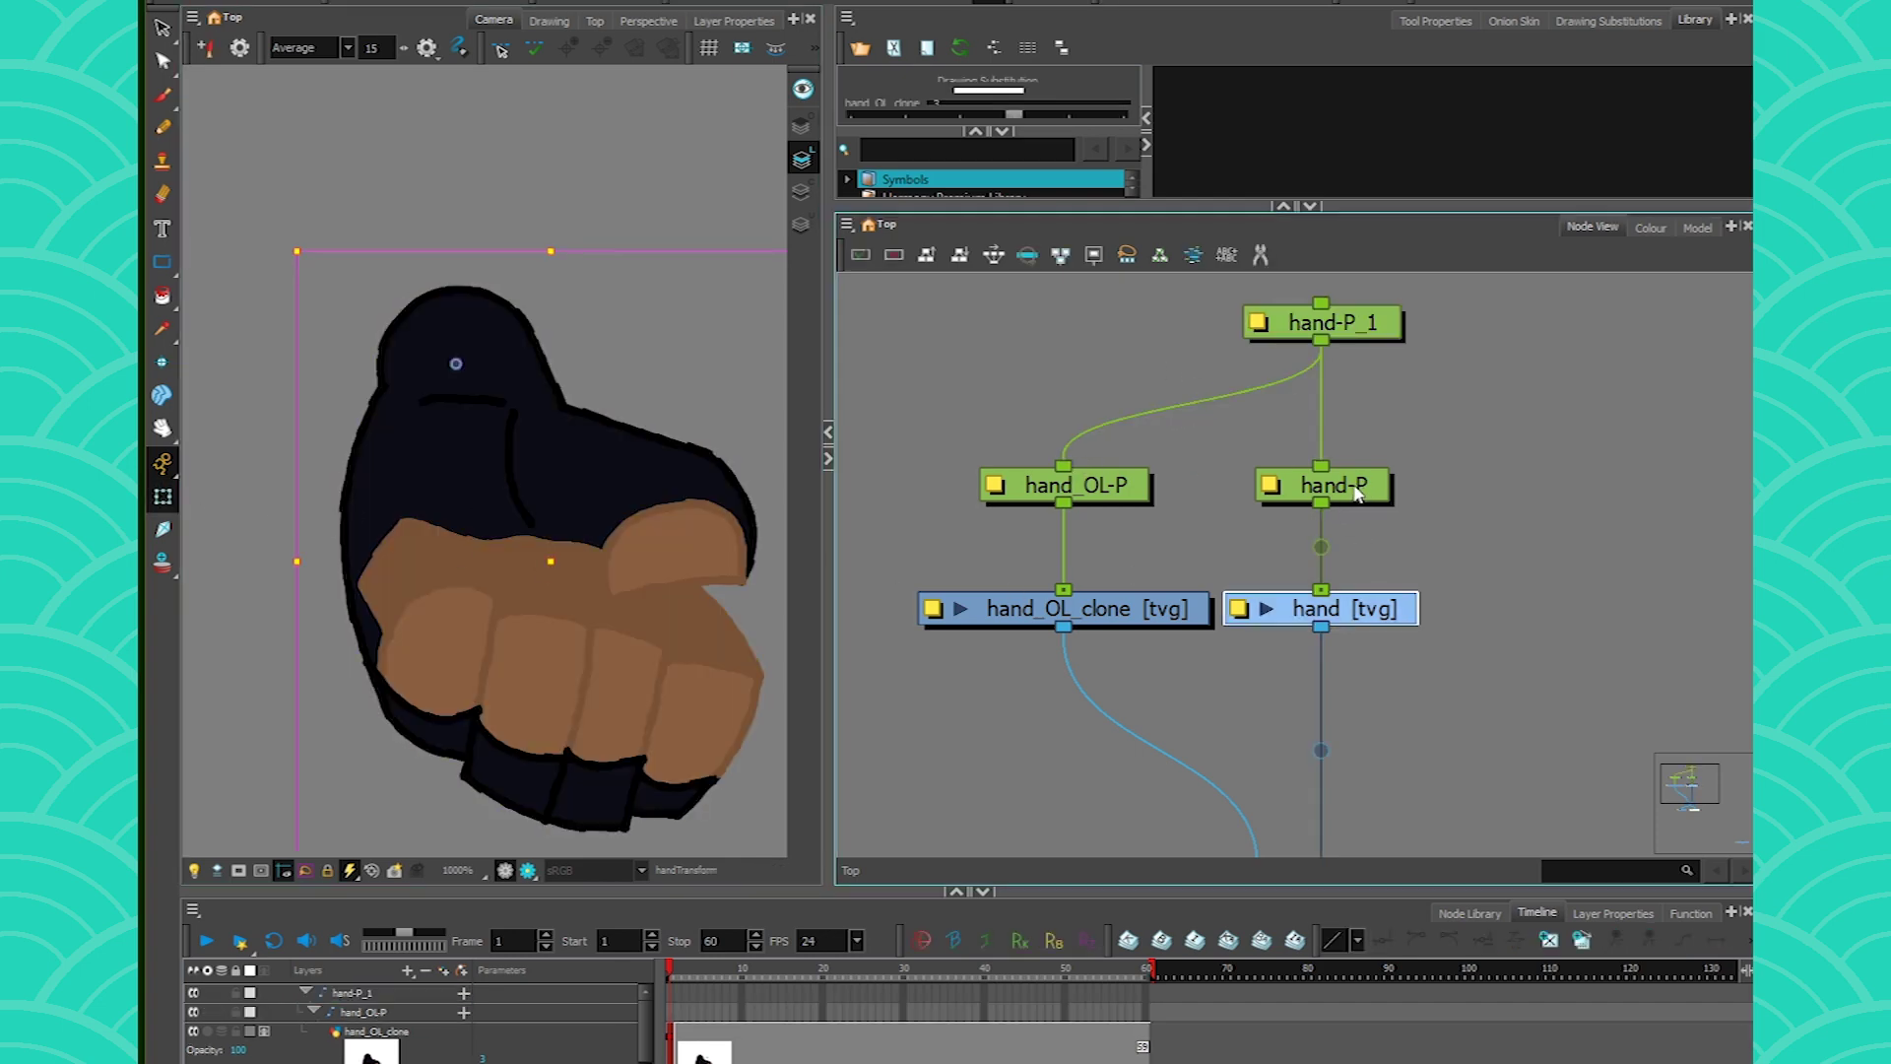
left_click(1342, 484)
left_click(1347, 330)
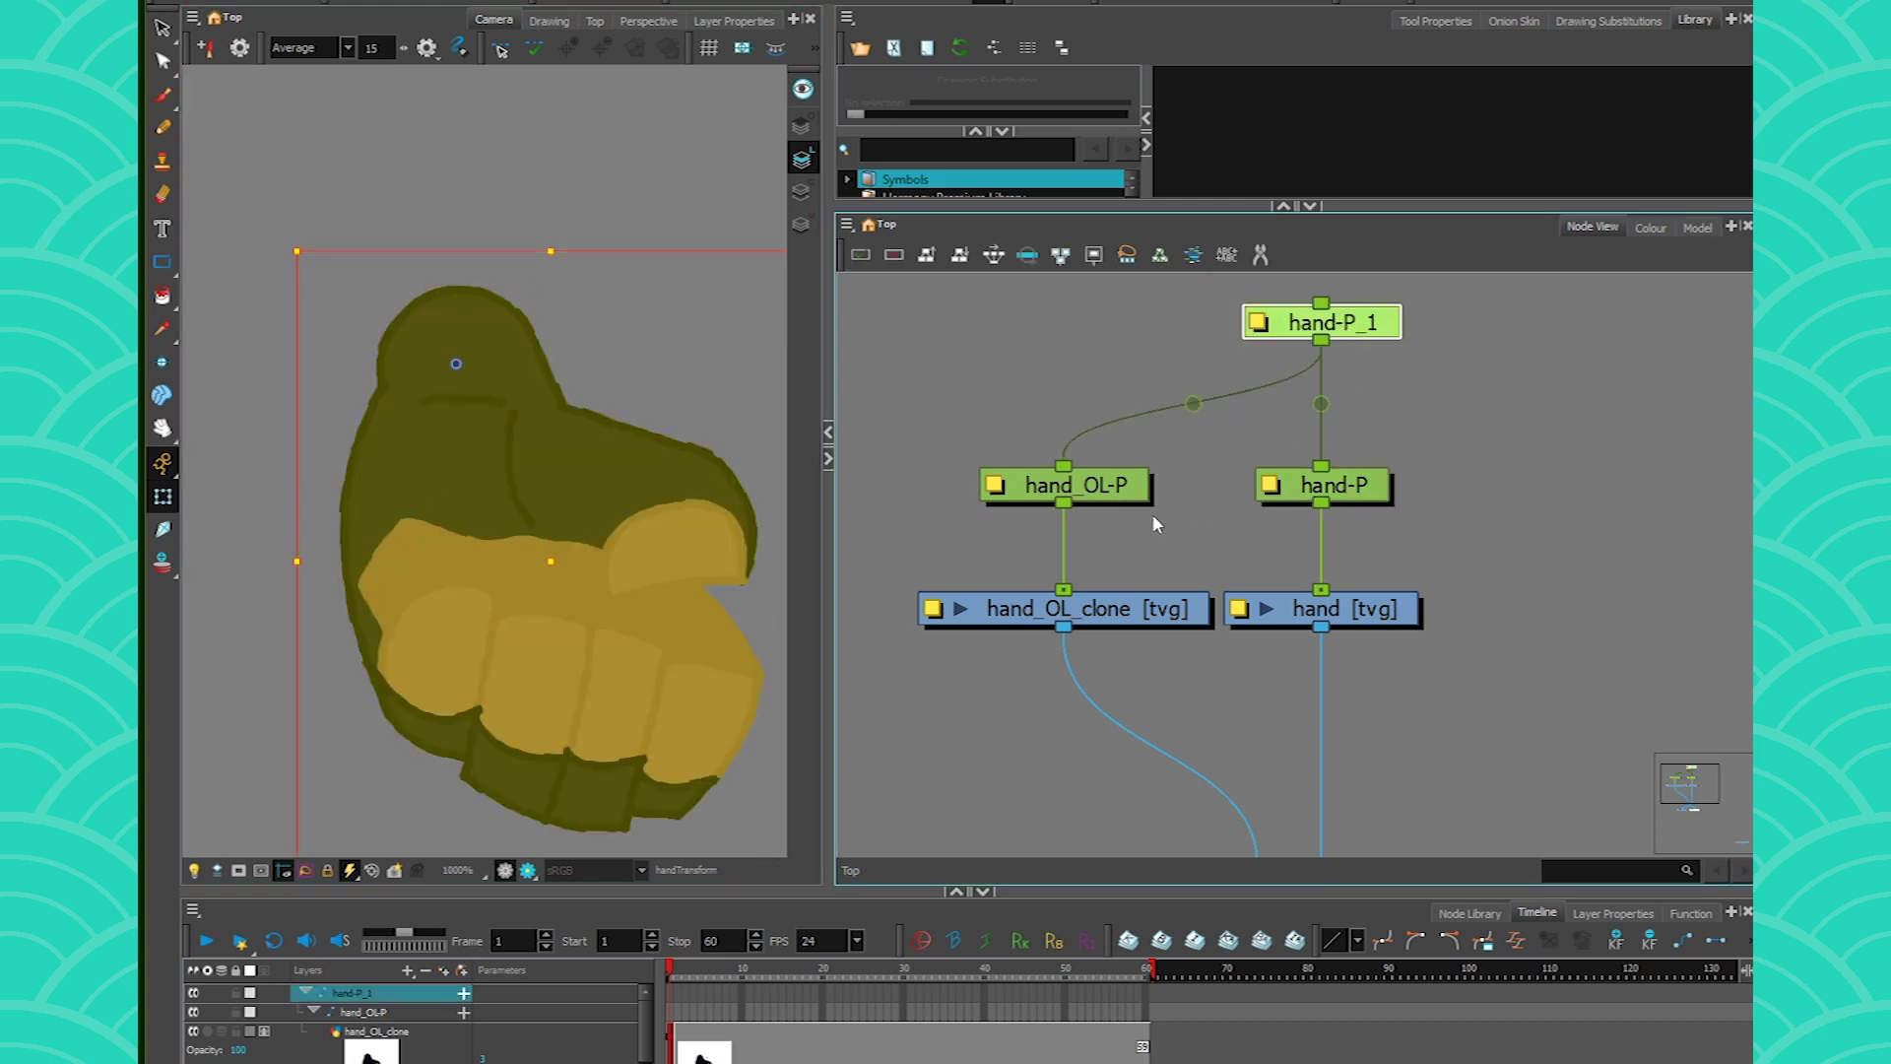
- Remove the extra top peg and connect hand-P directly as the parent of hand_OL-P
left_click_drag(1320, 465, 1348, 325)
key("Delete")
mouse_move(1350, 488)
left_mouse_down()
mouse_move(1356, 315)
mouse_move(1102, 424)
mouse_move(1063, 467)
left_mouse_up()
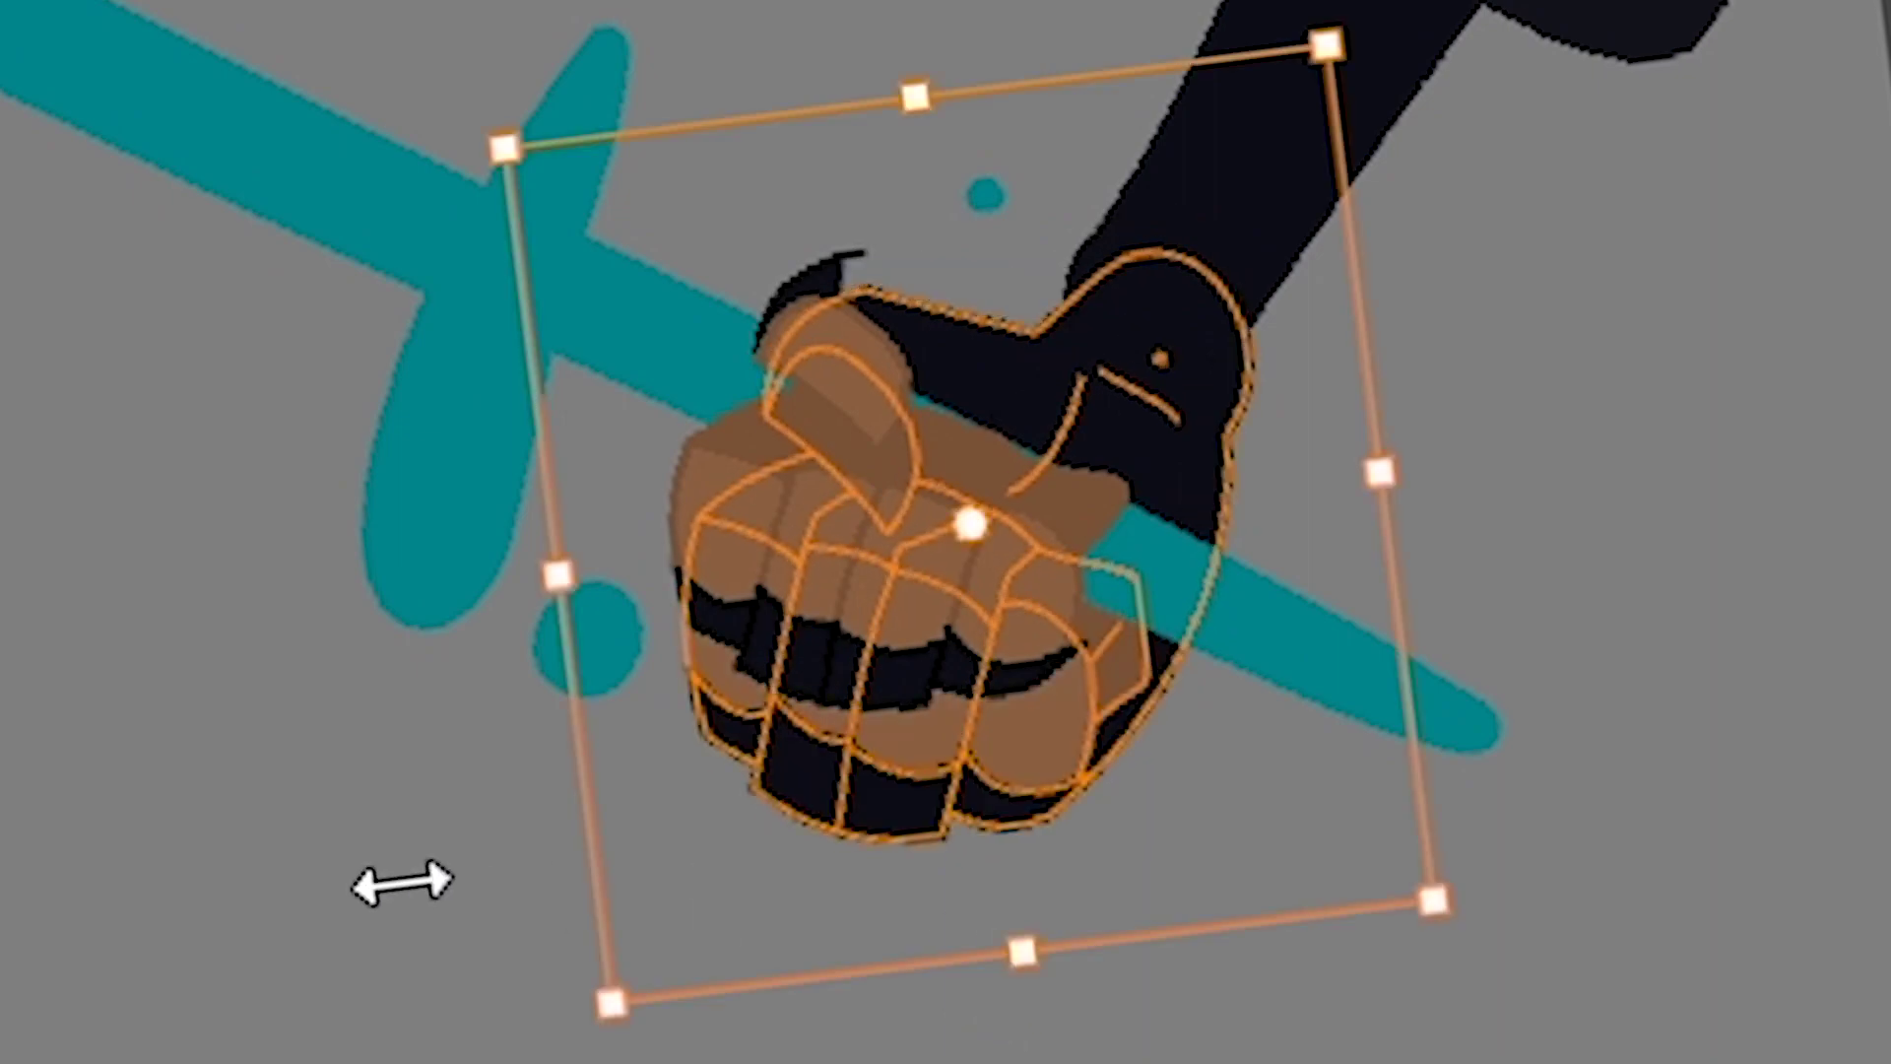
left_click(401, 877)
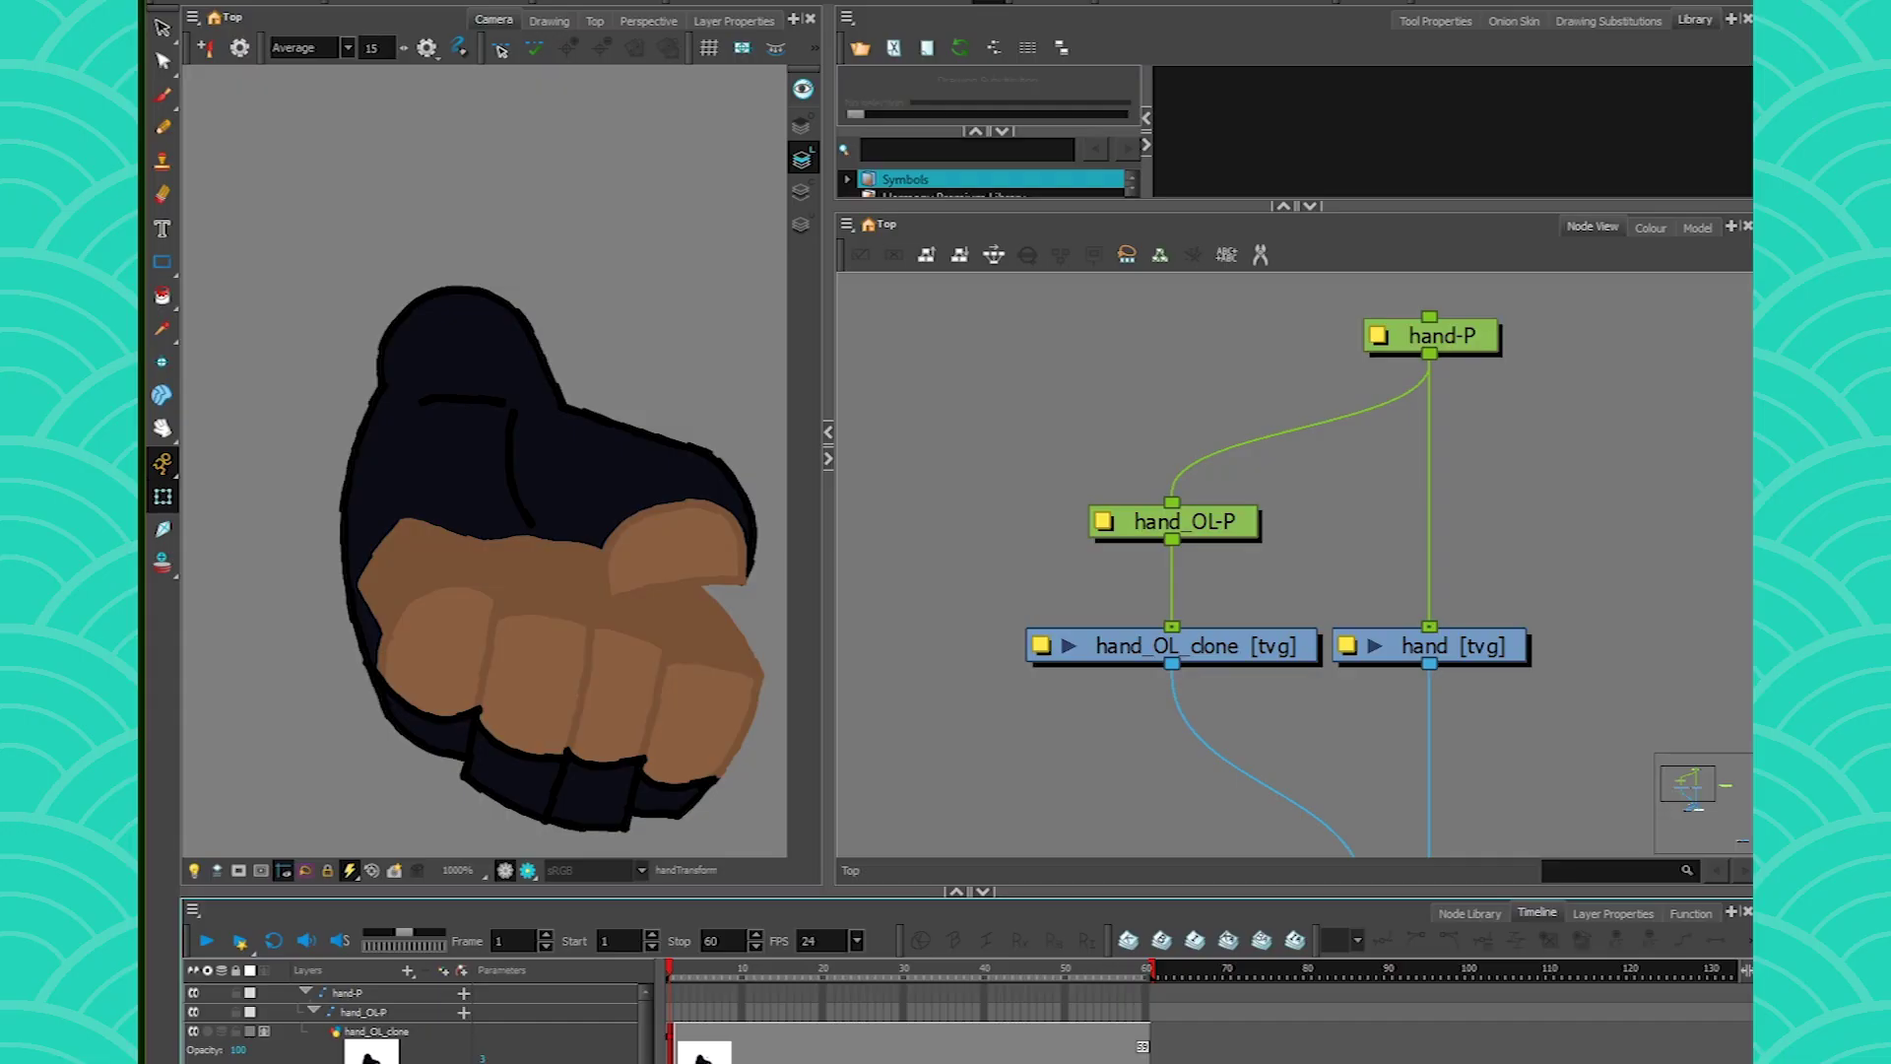
- Add a composite node below the two hand drawing nodes and rename it HAND_COMP
left_click(1073, 676)
left_click_drag(1014, 781, 1033, 460)
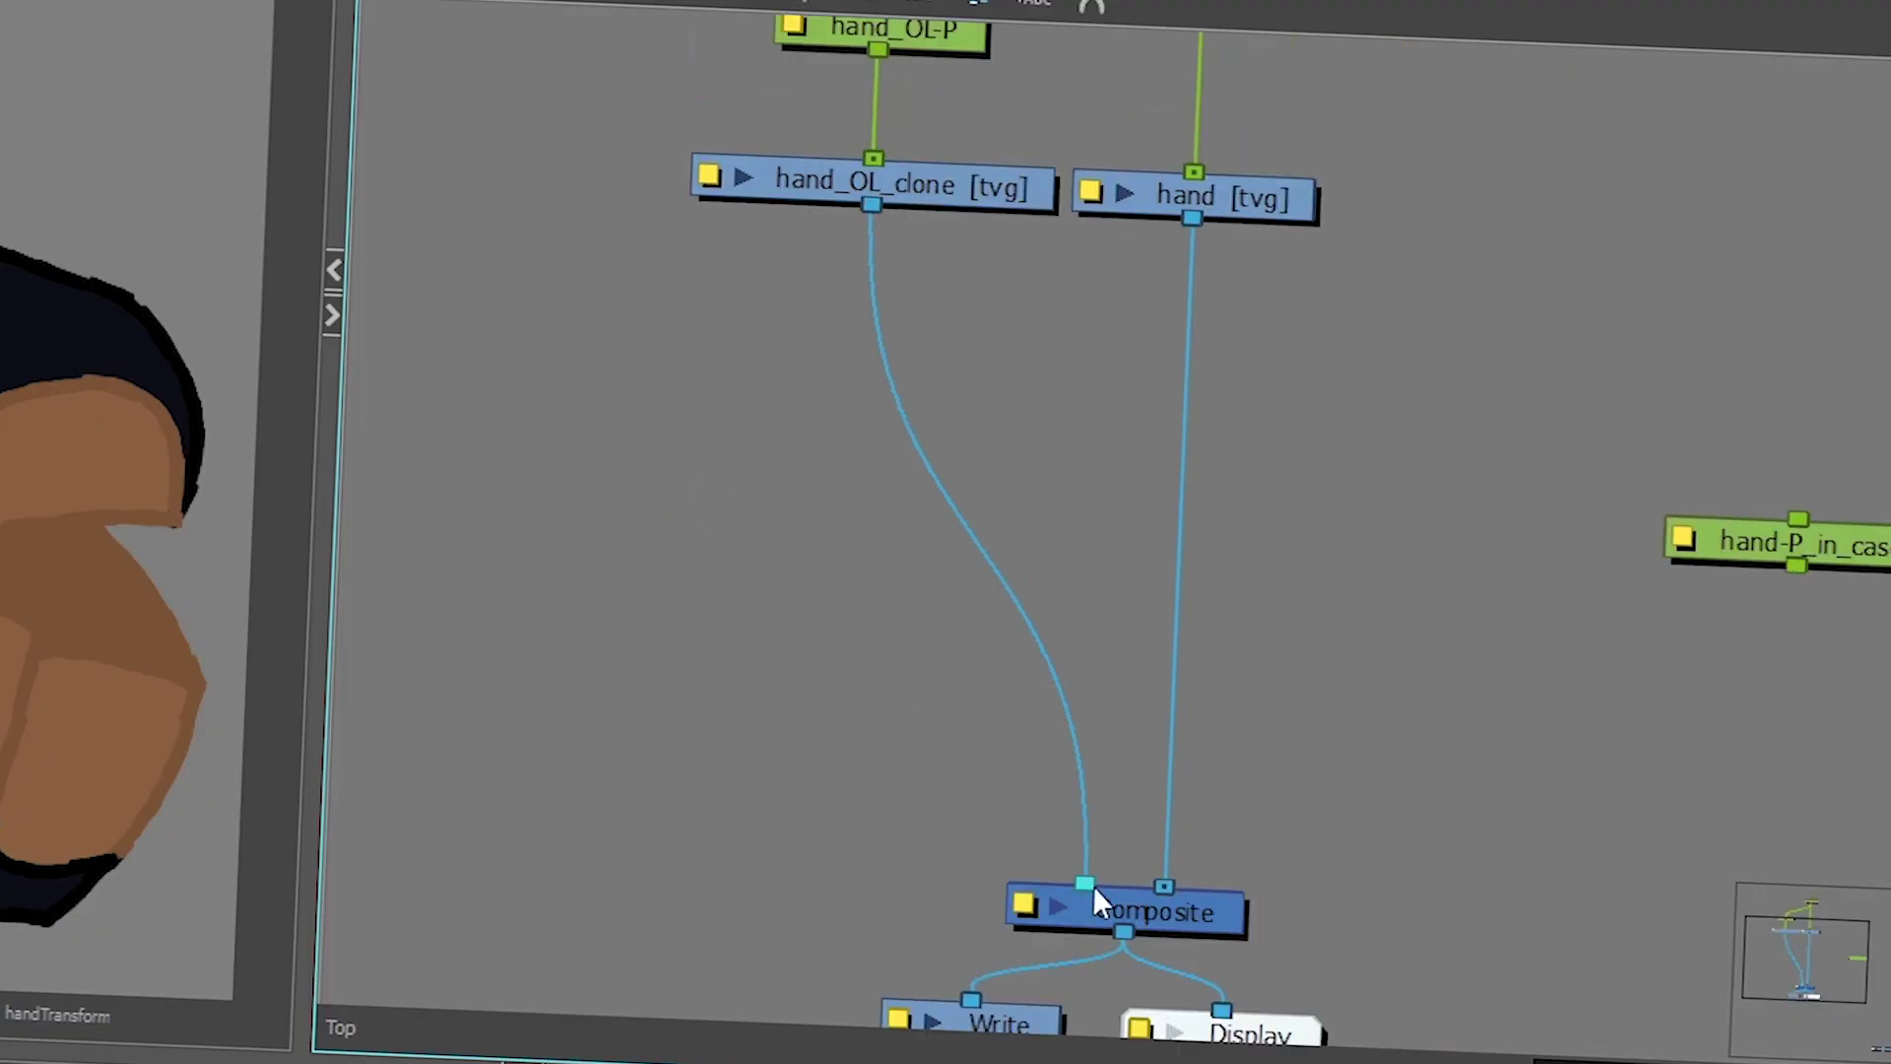
key("ctrl+h")
left_click_drag(1080, 558, 1038, 573)
left_click_drag(1163, 837, 1120, 646)
left_click(918, 630)
left_click_drag(1058, 394, 201, 205)
type("HAND_COMP")
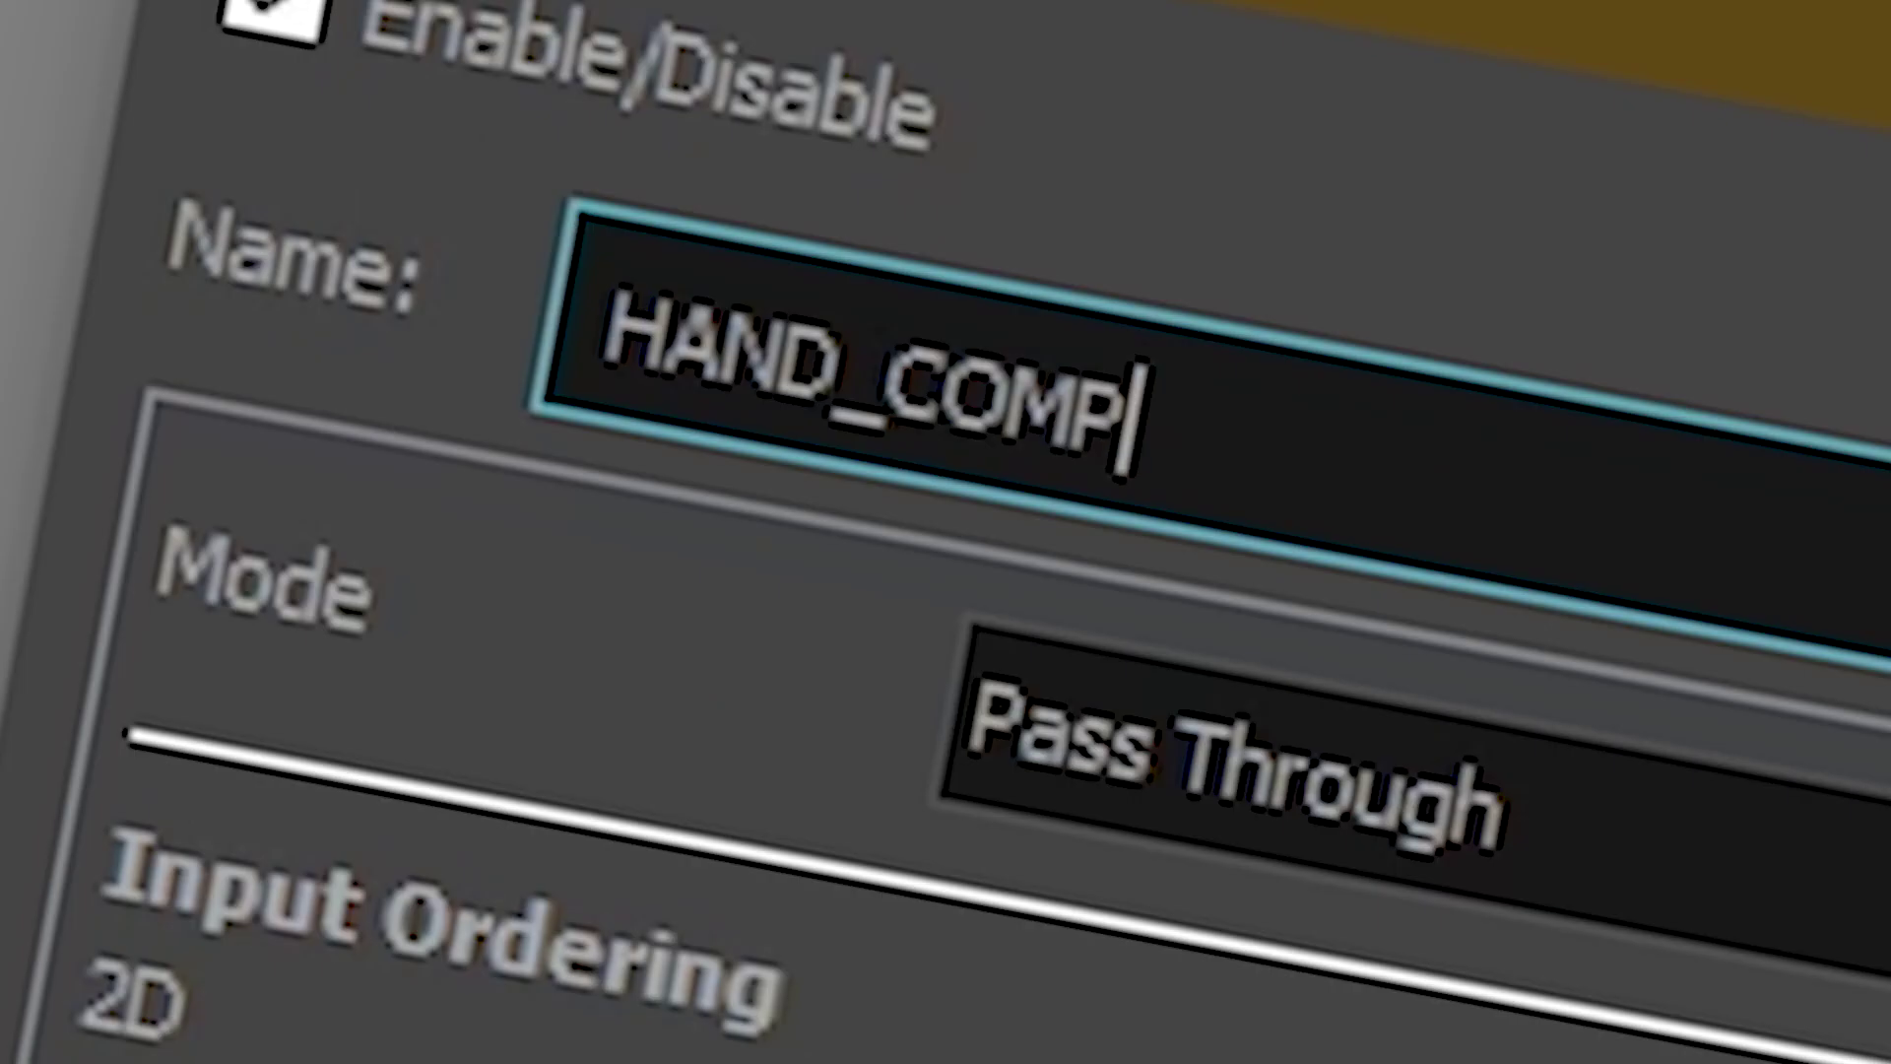
- Copy the finger, thumb and nearby outline strokes of the hand drawing and paste them into its Overlay Art
key("Return")
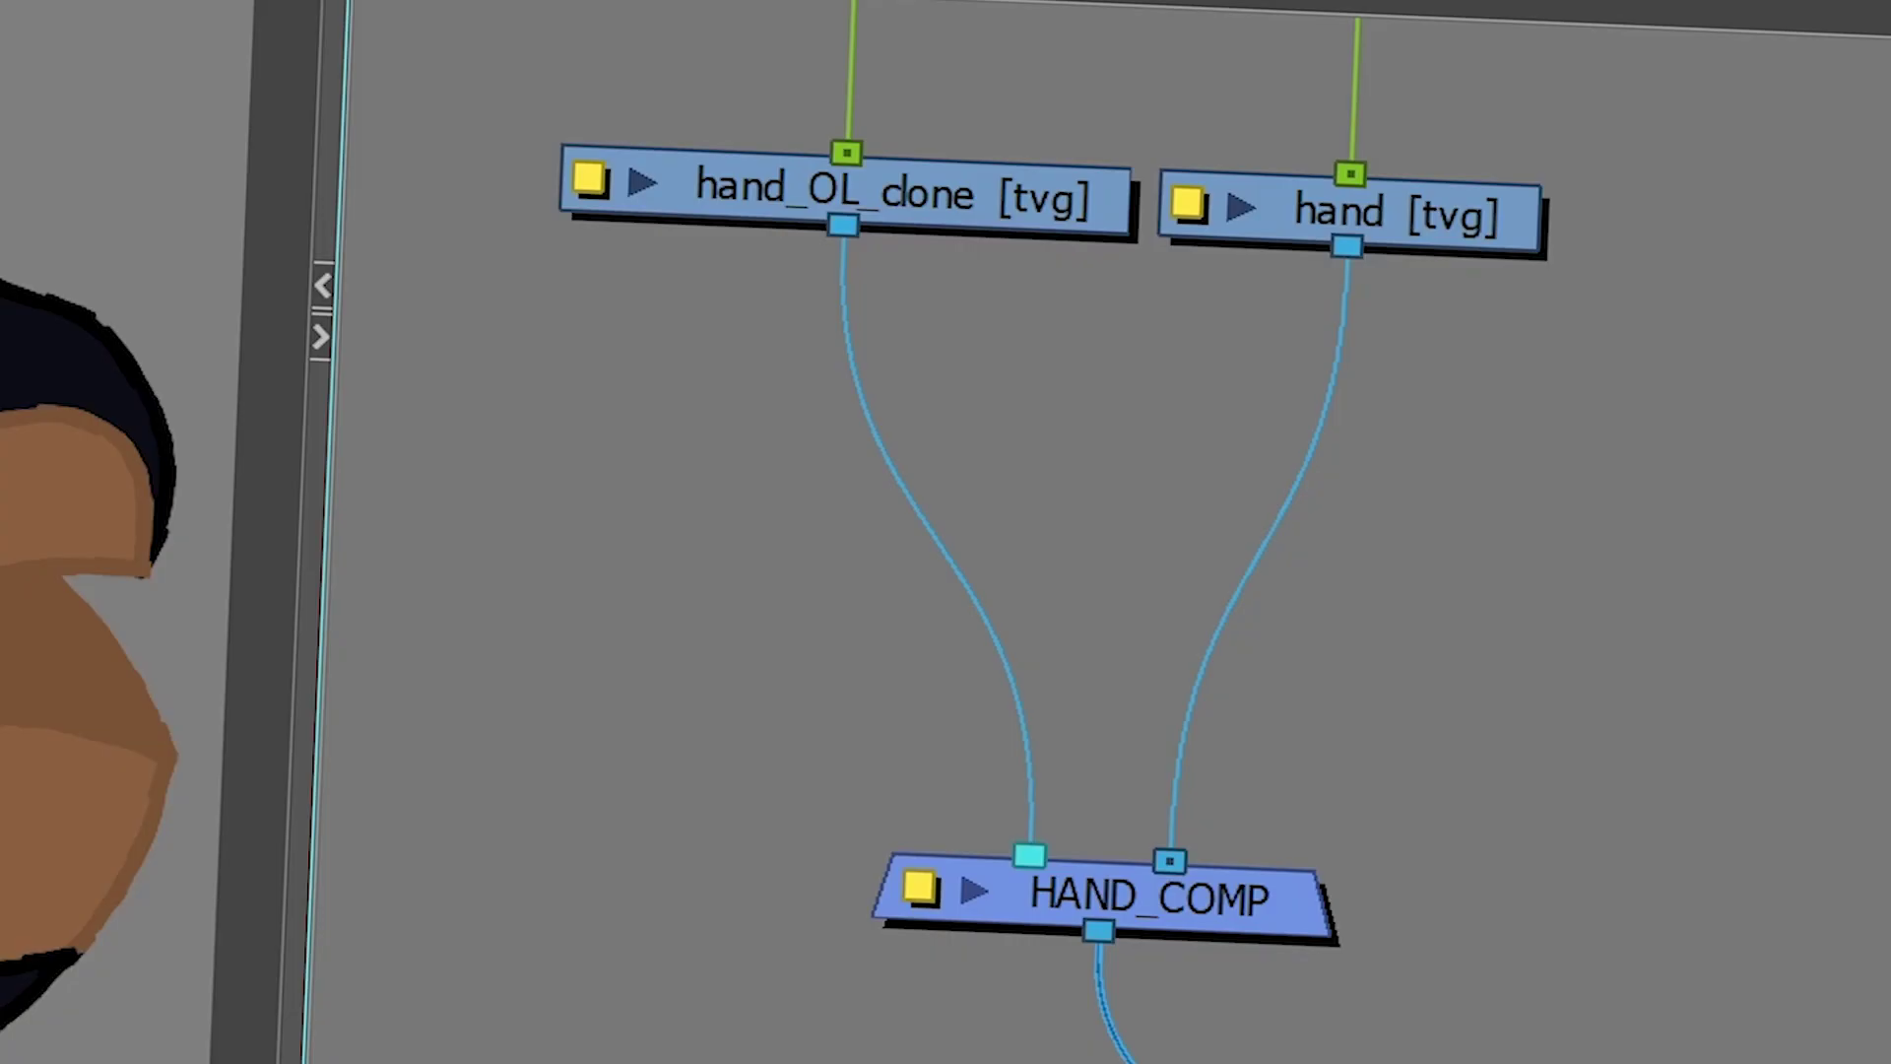
left_click(1406, 222)
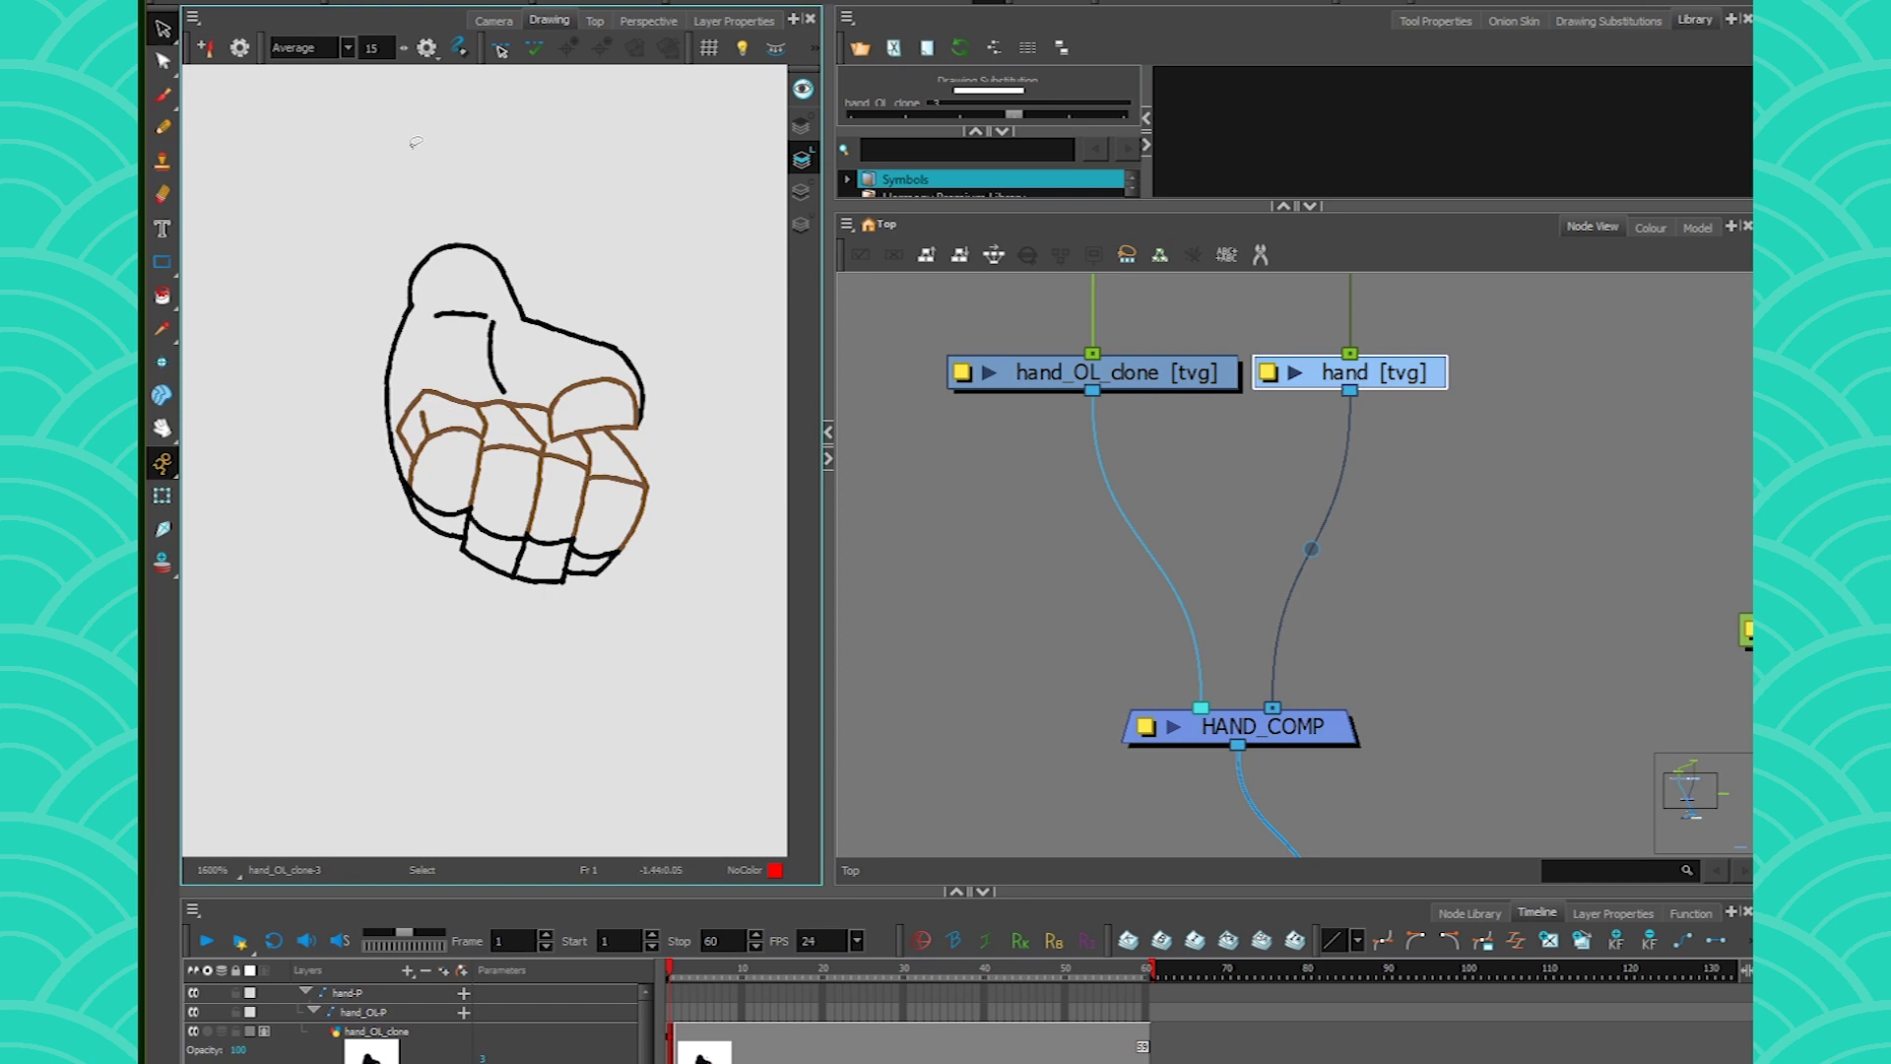
mouse_move(417, 376)
left_mouse_down()
mouse_move(397, 455)
mouse_move(625, 630)
mouse_move(680, 483)
mouse_move(645, 402)
left_mouse_up()
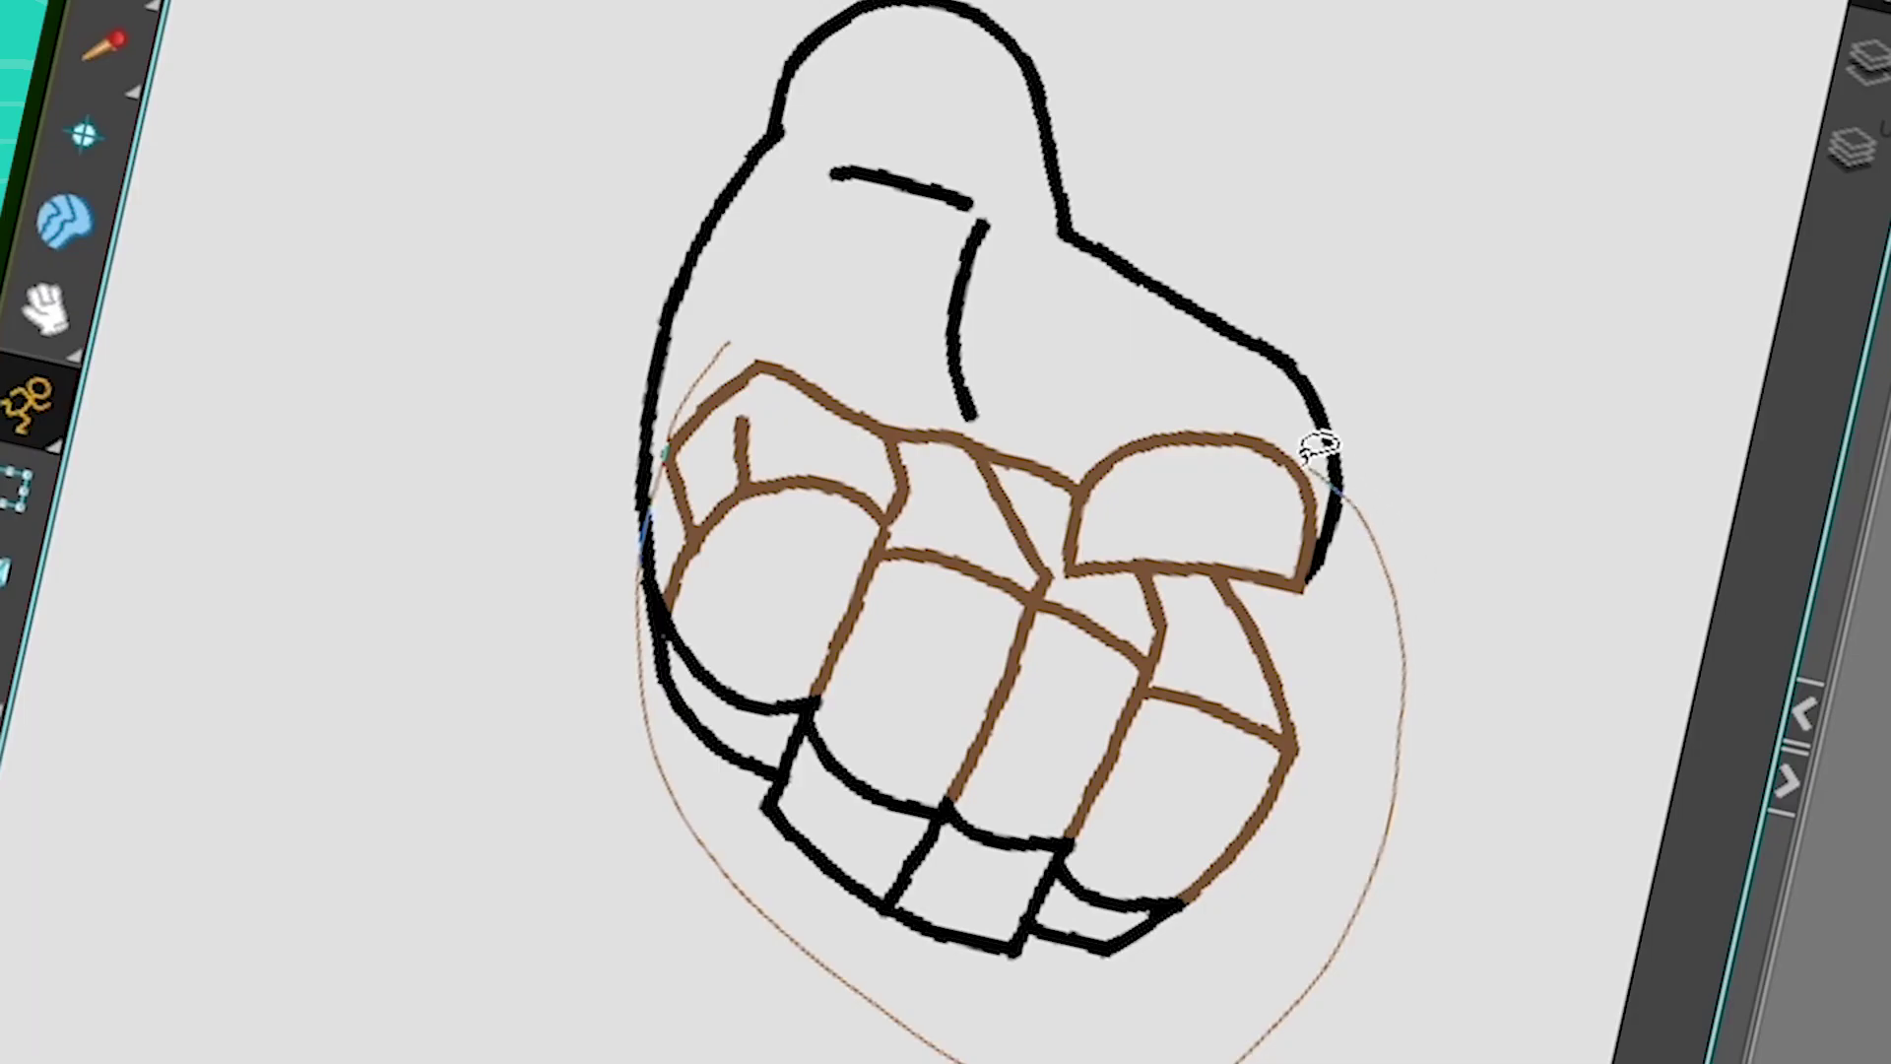
mouse_move(1320, 446)
left_mouse_down()
mouse_move(977, 429)
mouse_move(741, 313)
left_mouse_up()
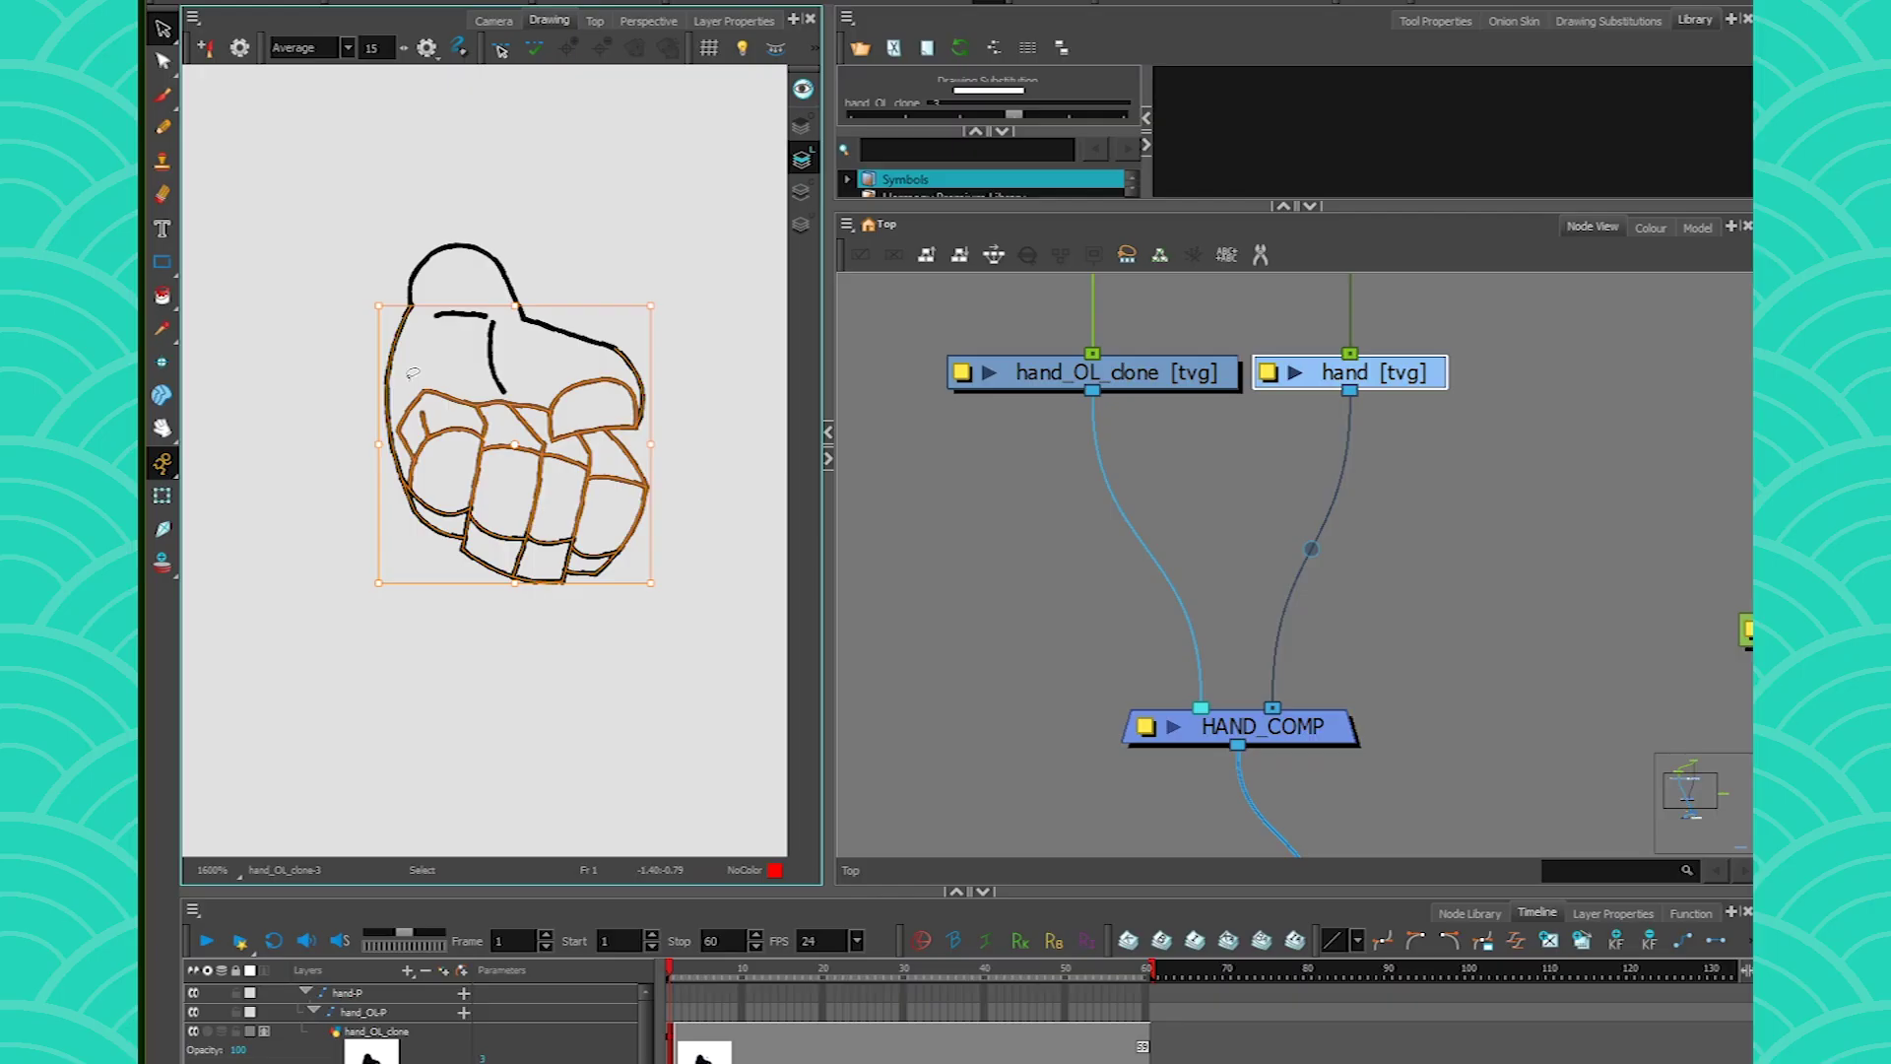
left_click(801, 126)
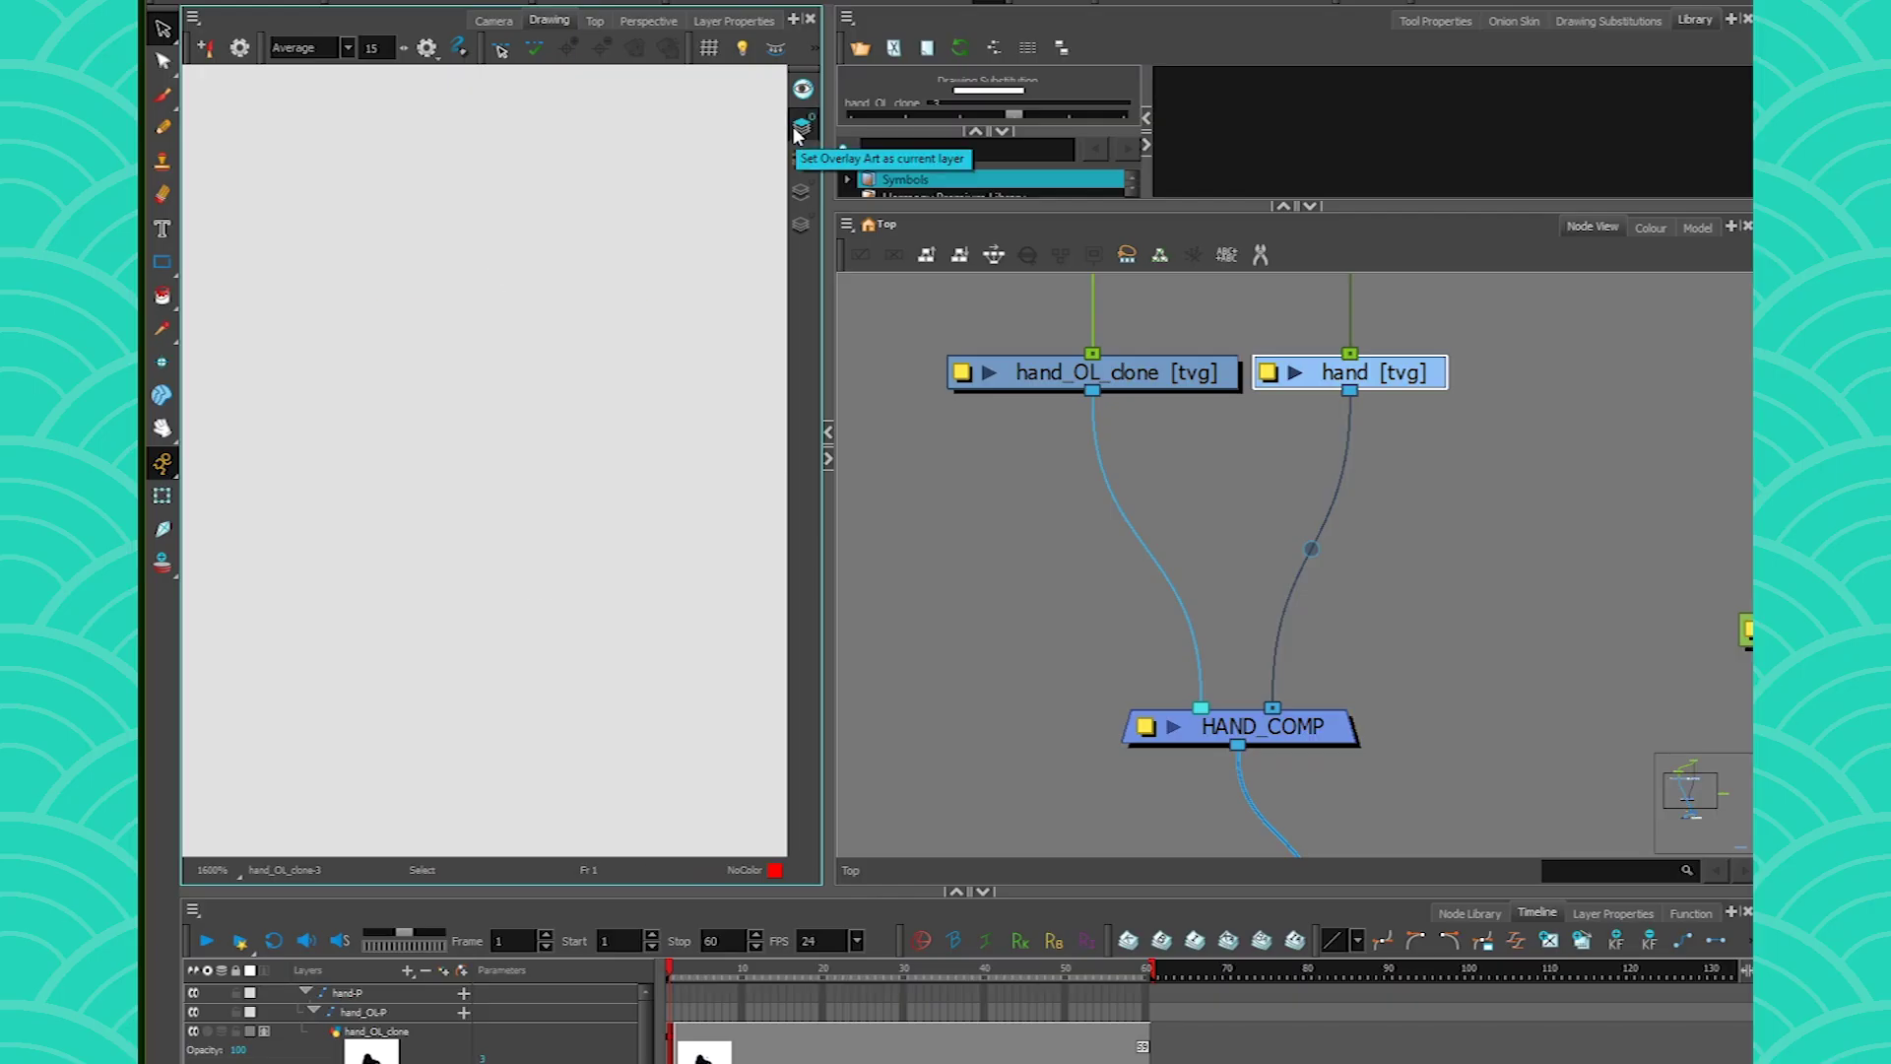
key("ctrl+v")
left_click(376, 573)
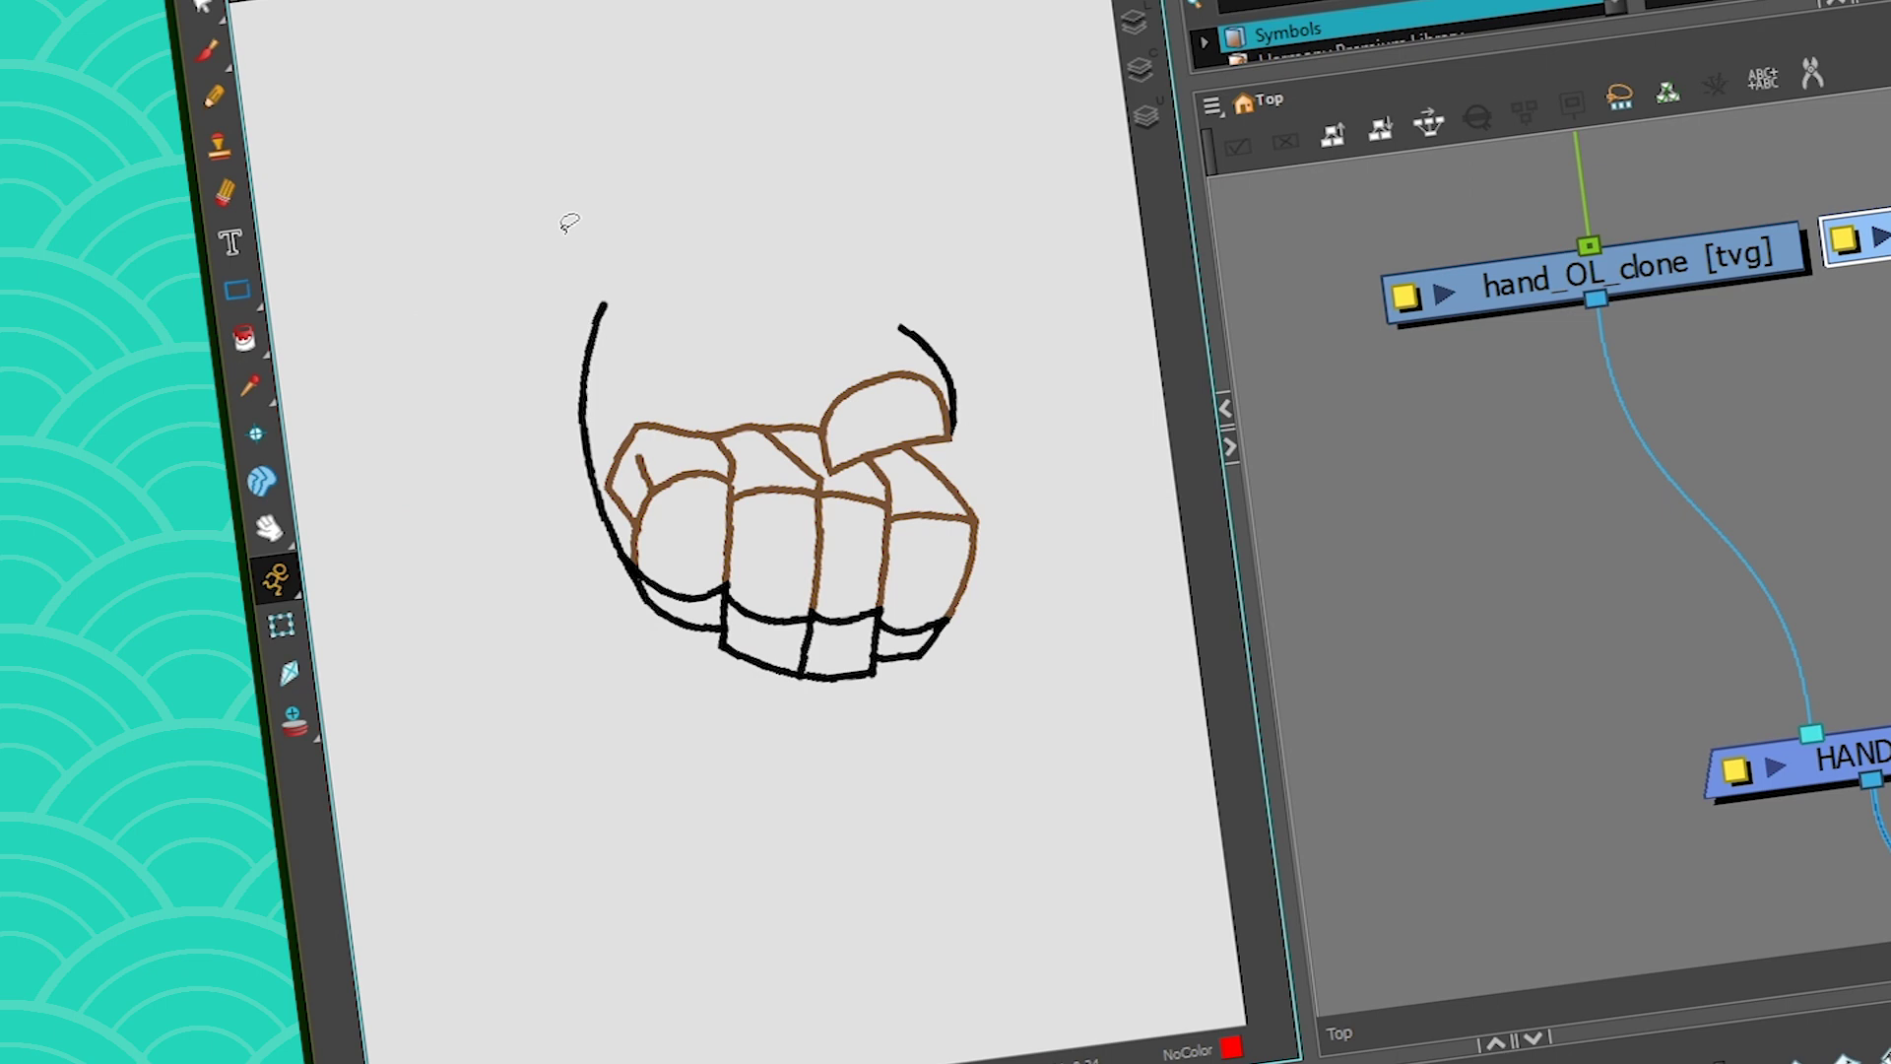
- Delete the surplus hand outline and stray strokes around the fingers in the Overlay Art
left_click(162, 62)
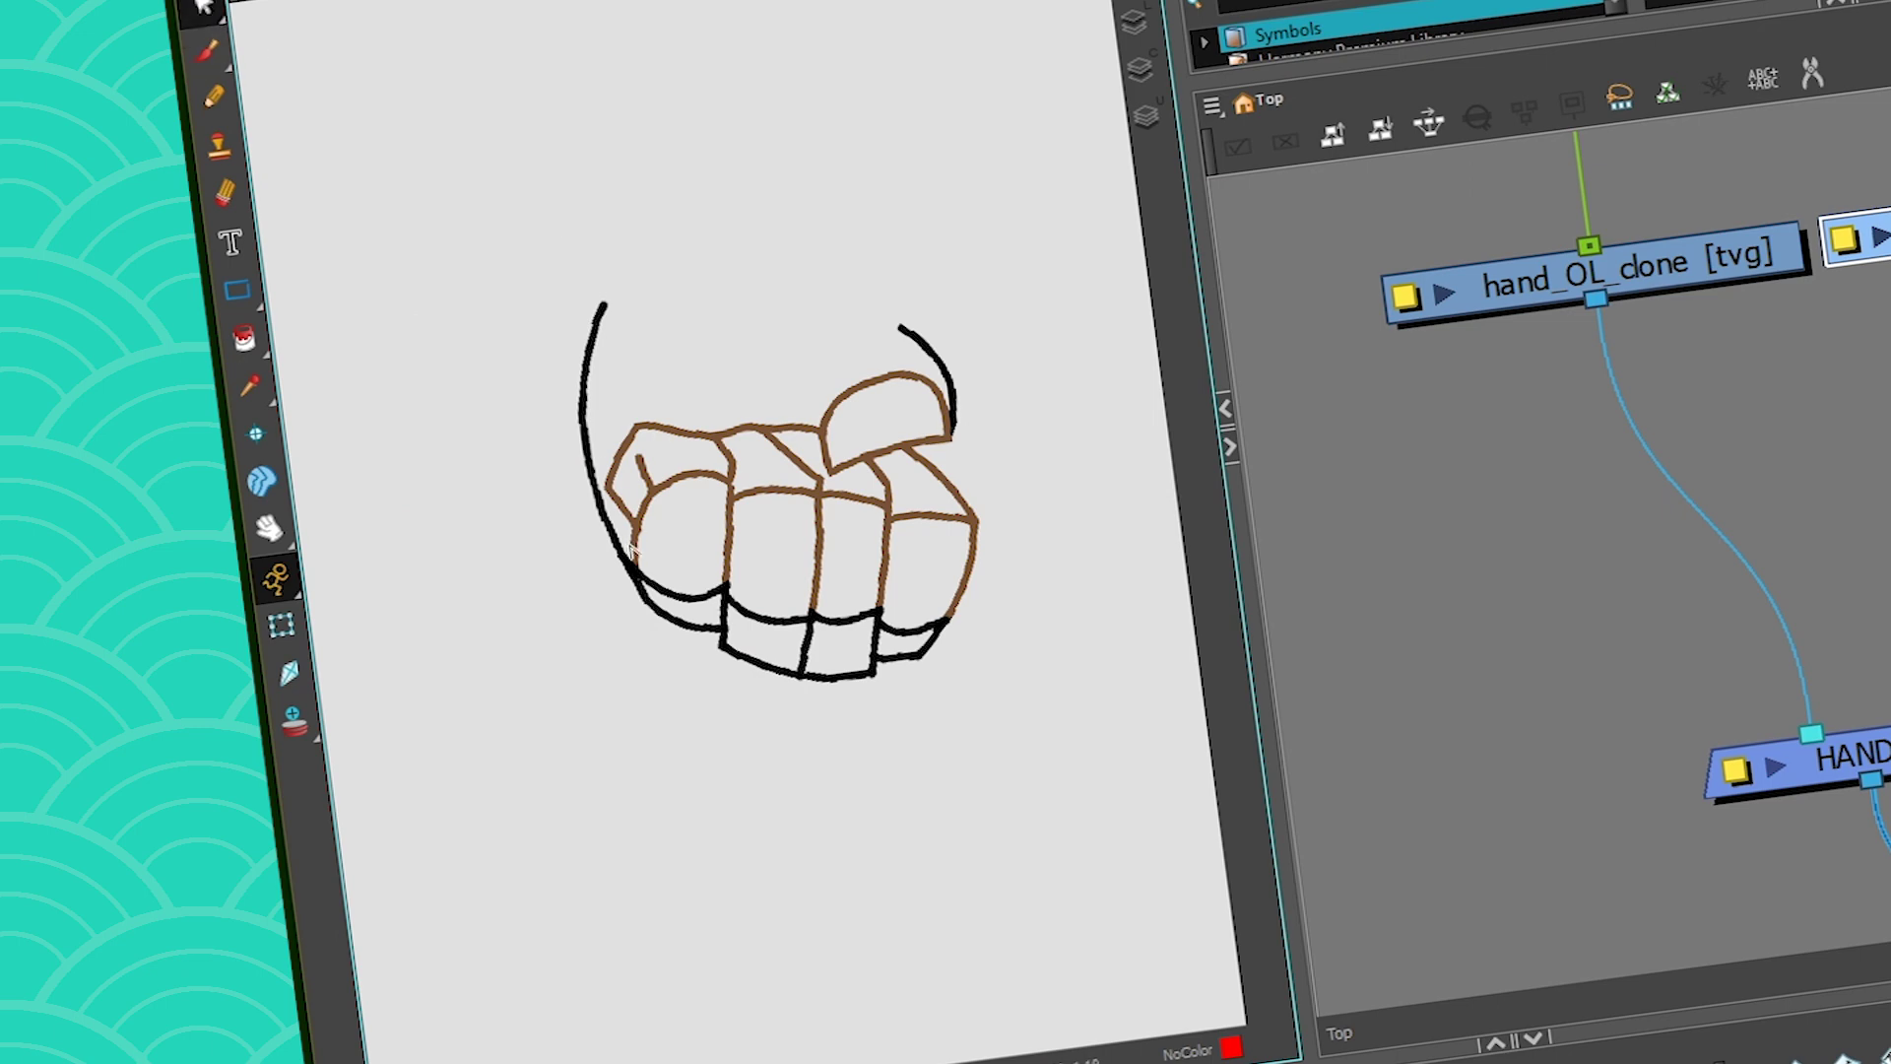
scroll(633, 551, "up", 3)
left_click(627, 577)
left_click(564, 526)
scroll(554, 389, "down", 1)
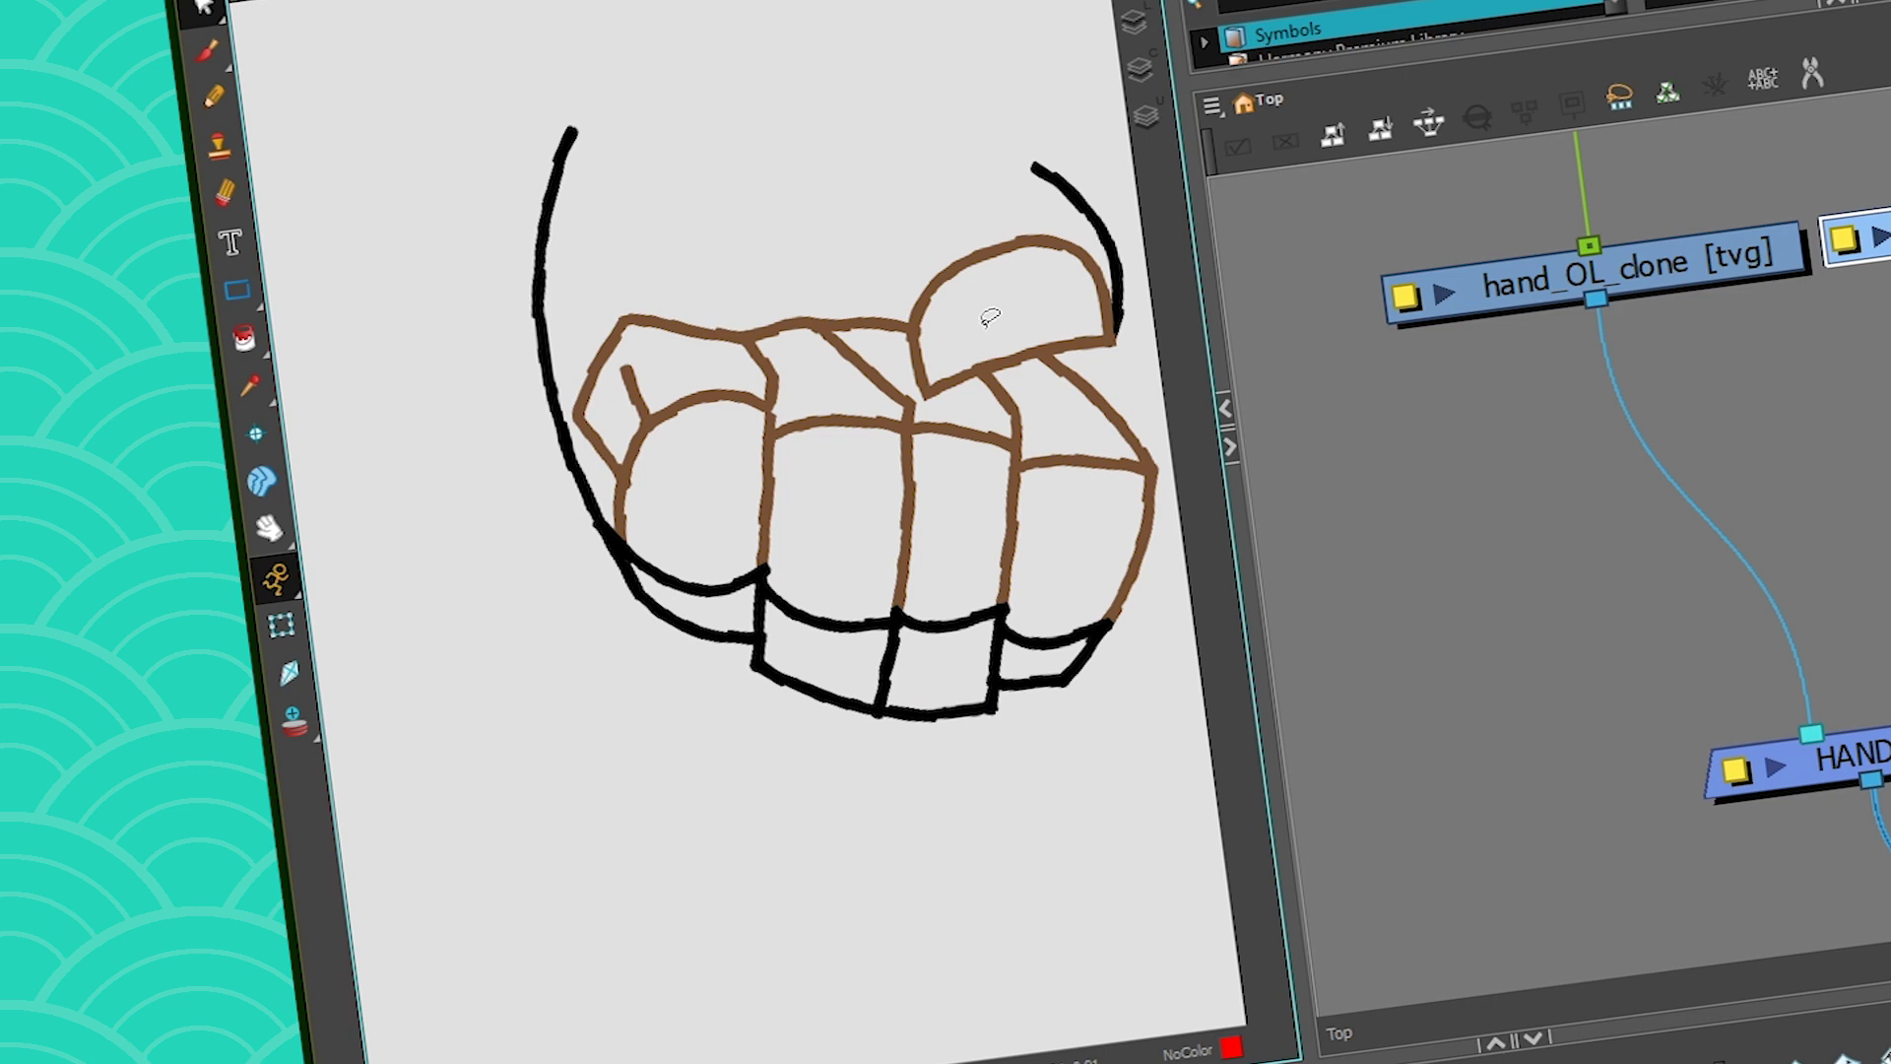
left_click(553, 391)
left_click(488, 483)
left_click(554, 389)
key("Delete")
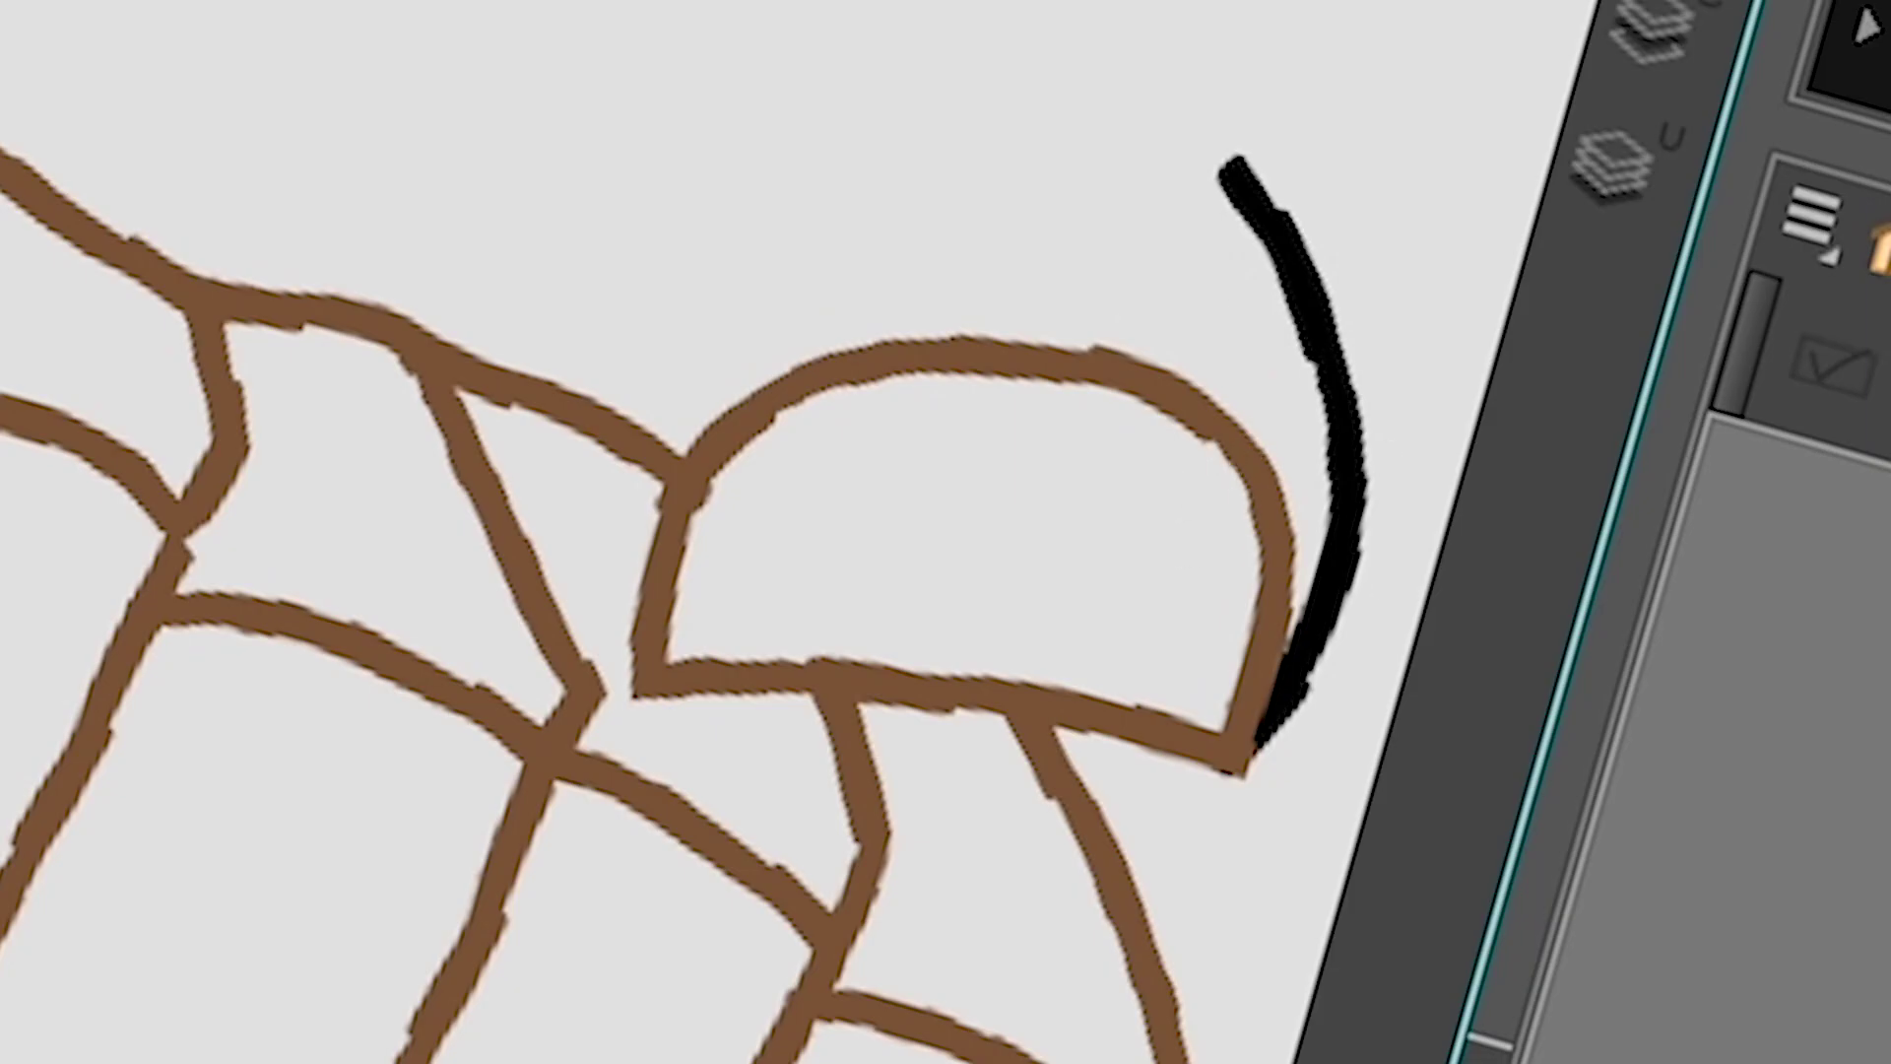
- Show the strokes and close the gap between the black outline end and the thumb's upper edge with an invisible stroke
key("k")
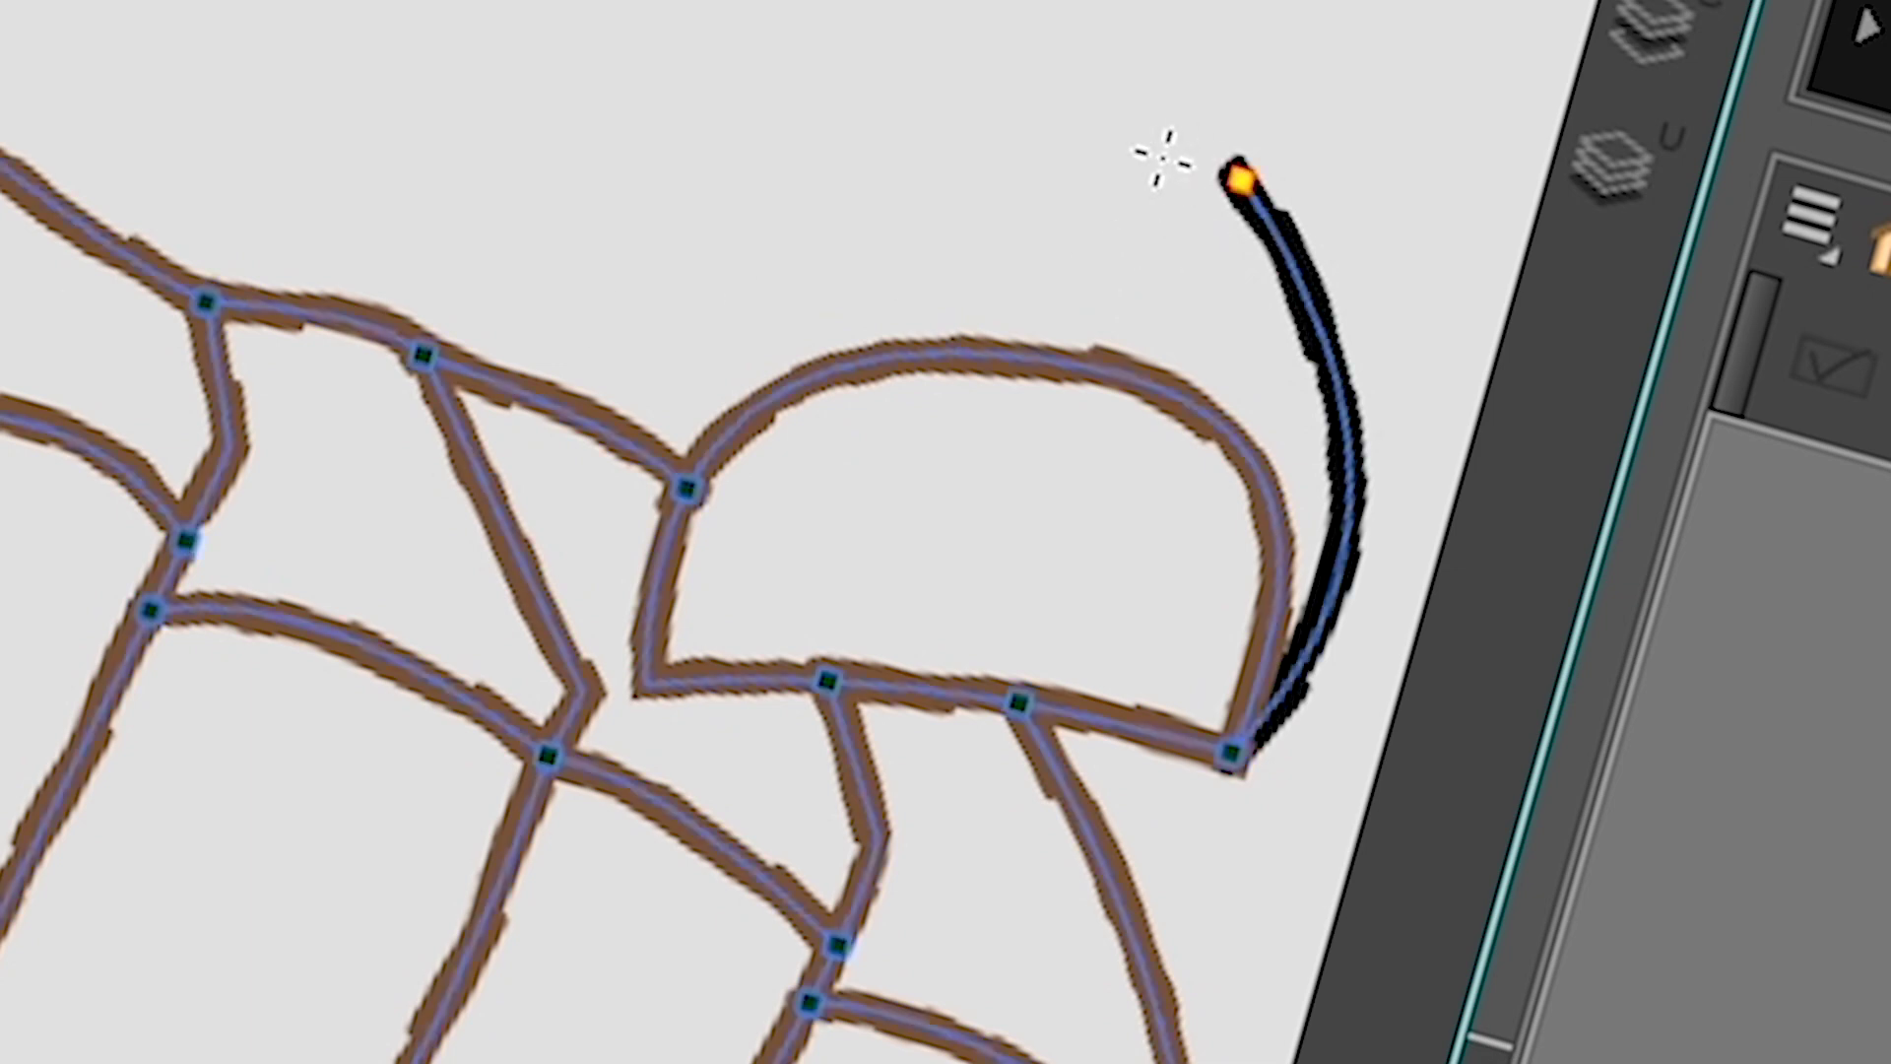
left_click_drag(1239, 181, 1158, 384)
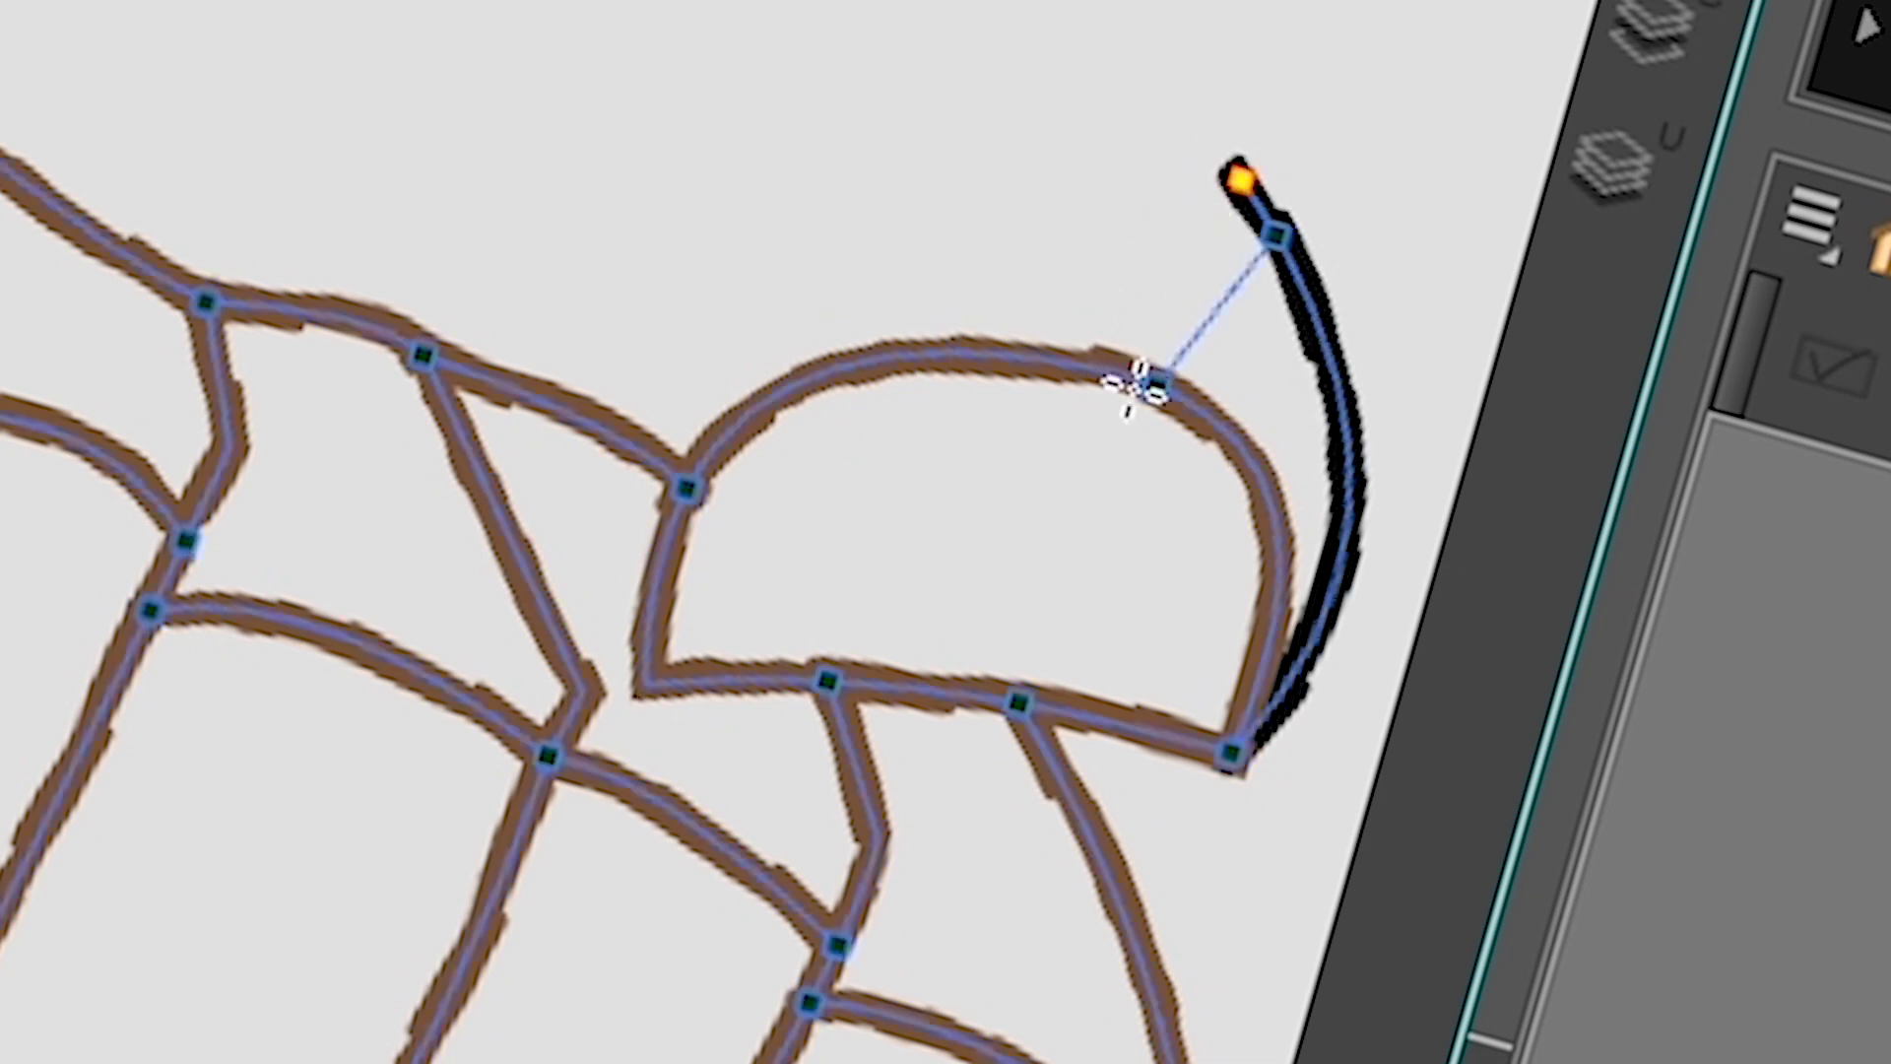
left_click_drag(1181, 621, 861, 456)
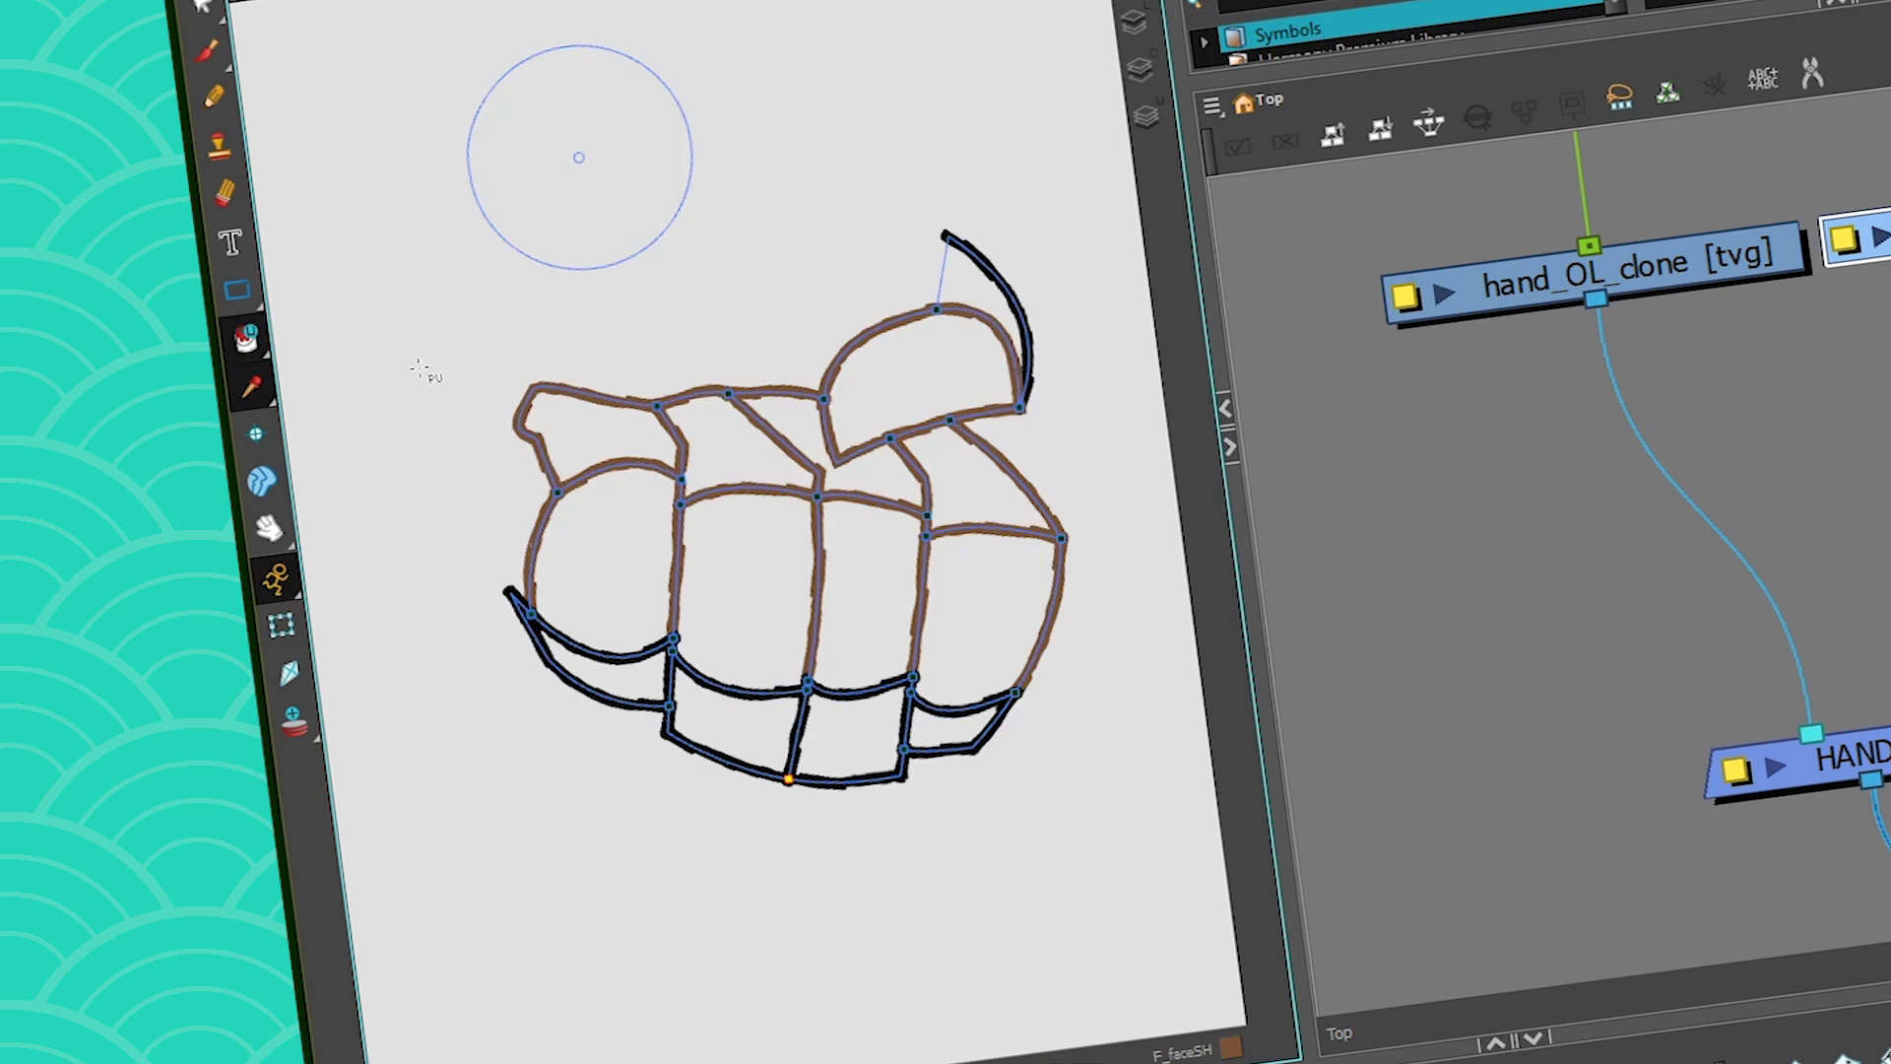
- Fill the shaded areas above the fingers with F_faceSH and the fingers and thumb with F_skin in the overlay
mouse_move(677, 451)
left_mouse_down()
mouse_move(950, 492)
mouse_move(685, 338)
left_mouse_up()
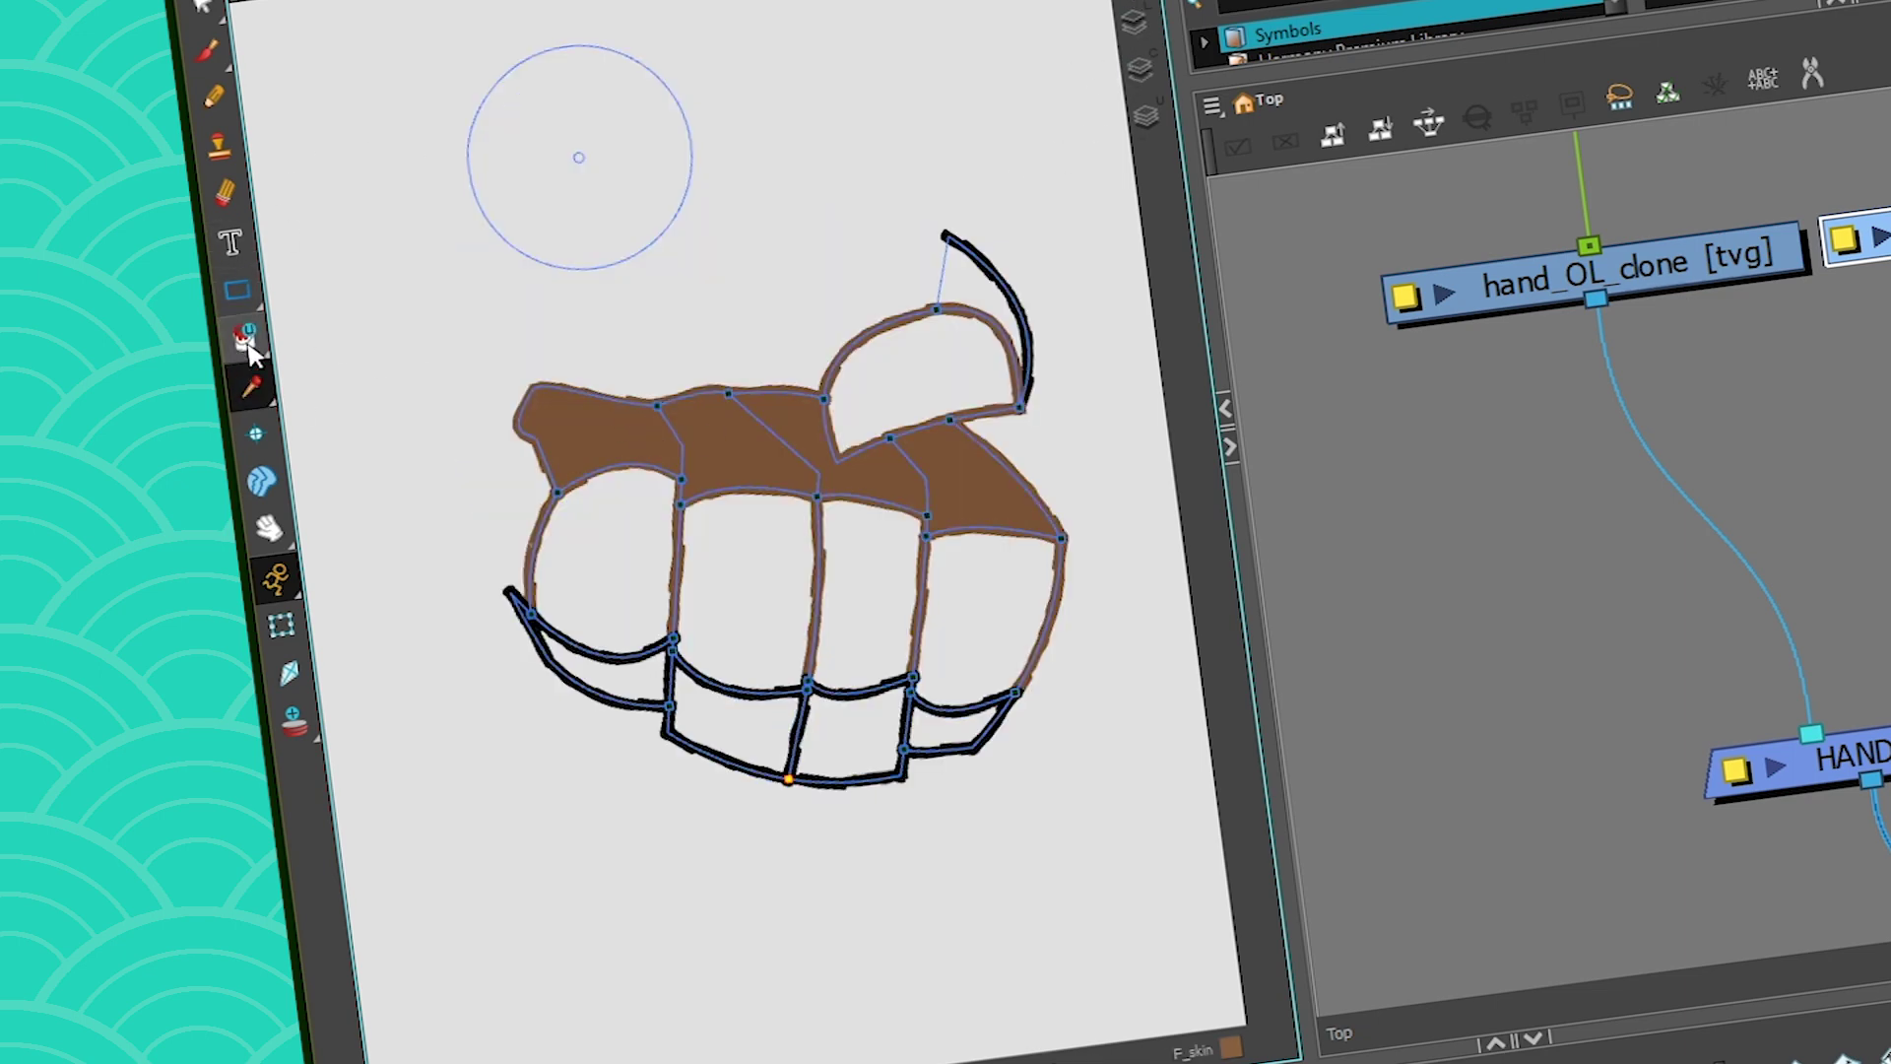
left_click_drag(595, 553, 970, 604)
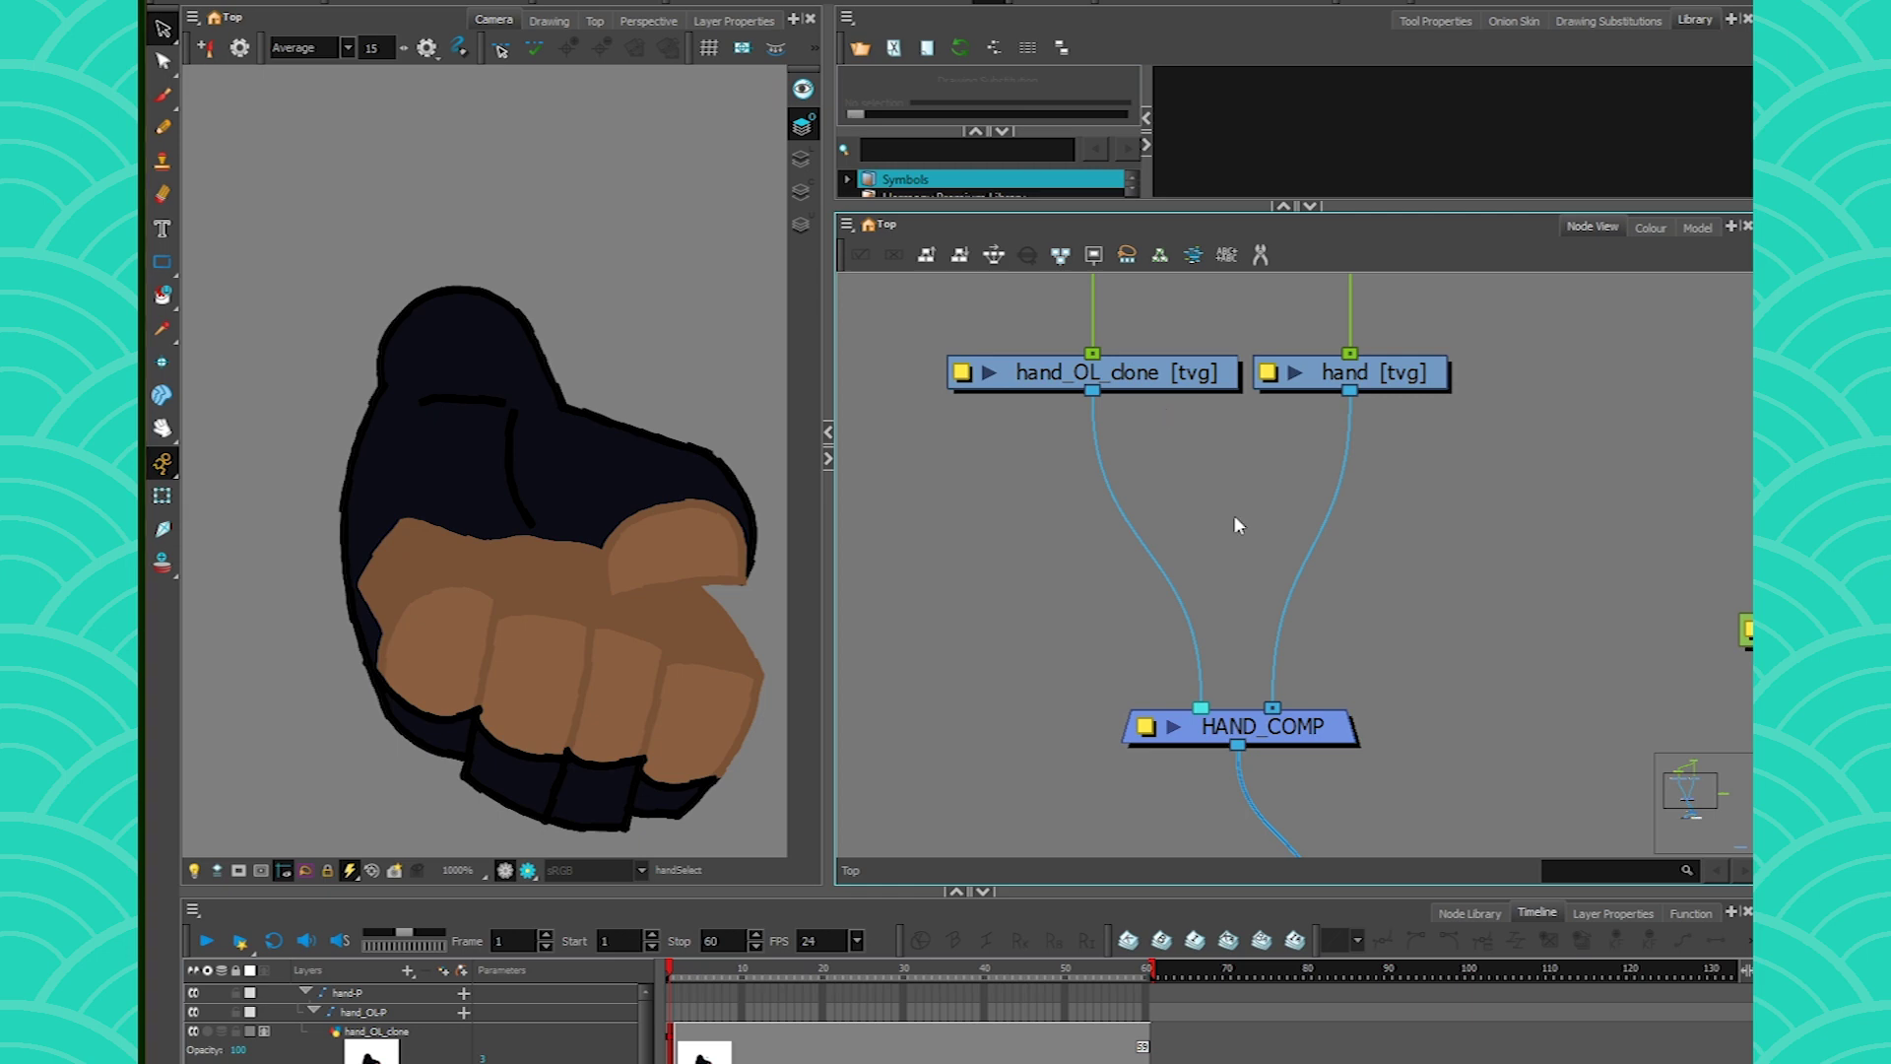
- Add Overlay-Layer, Line-Art and Colour-Art nodes below the hand drawing nodes
key("Tab")
type("over")
left_click(1333, 573)
key("Return")
type("line")
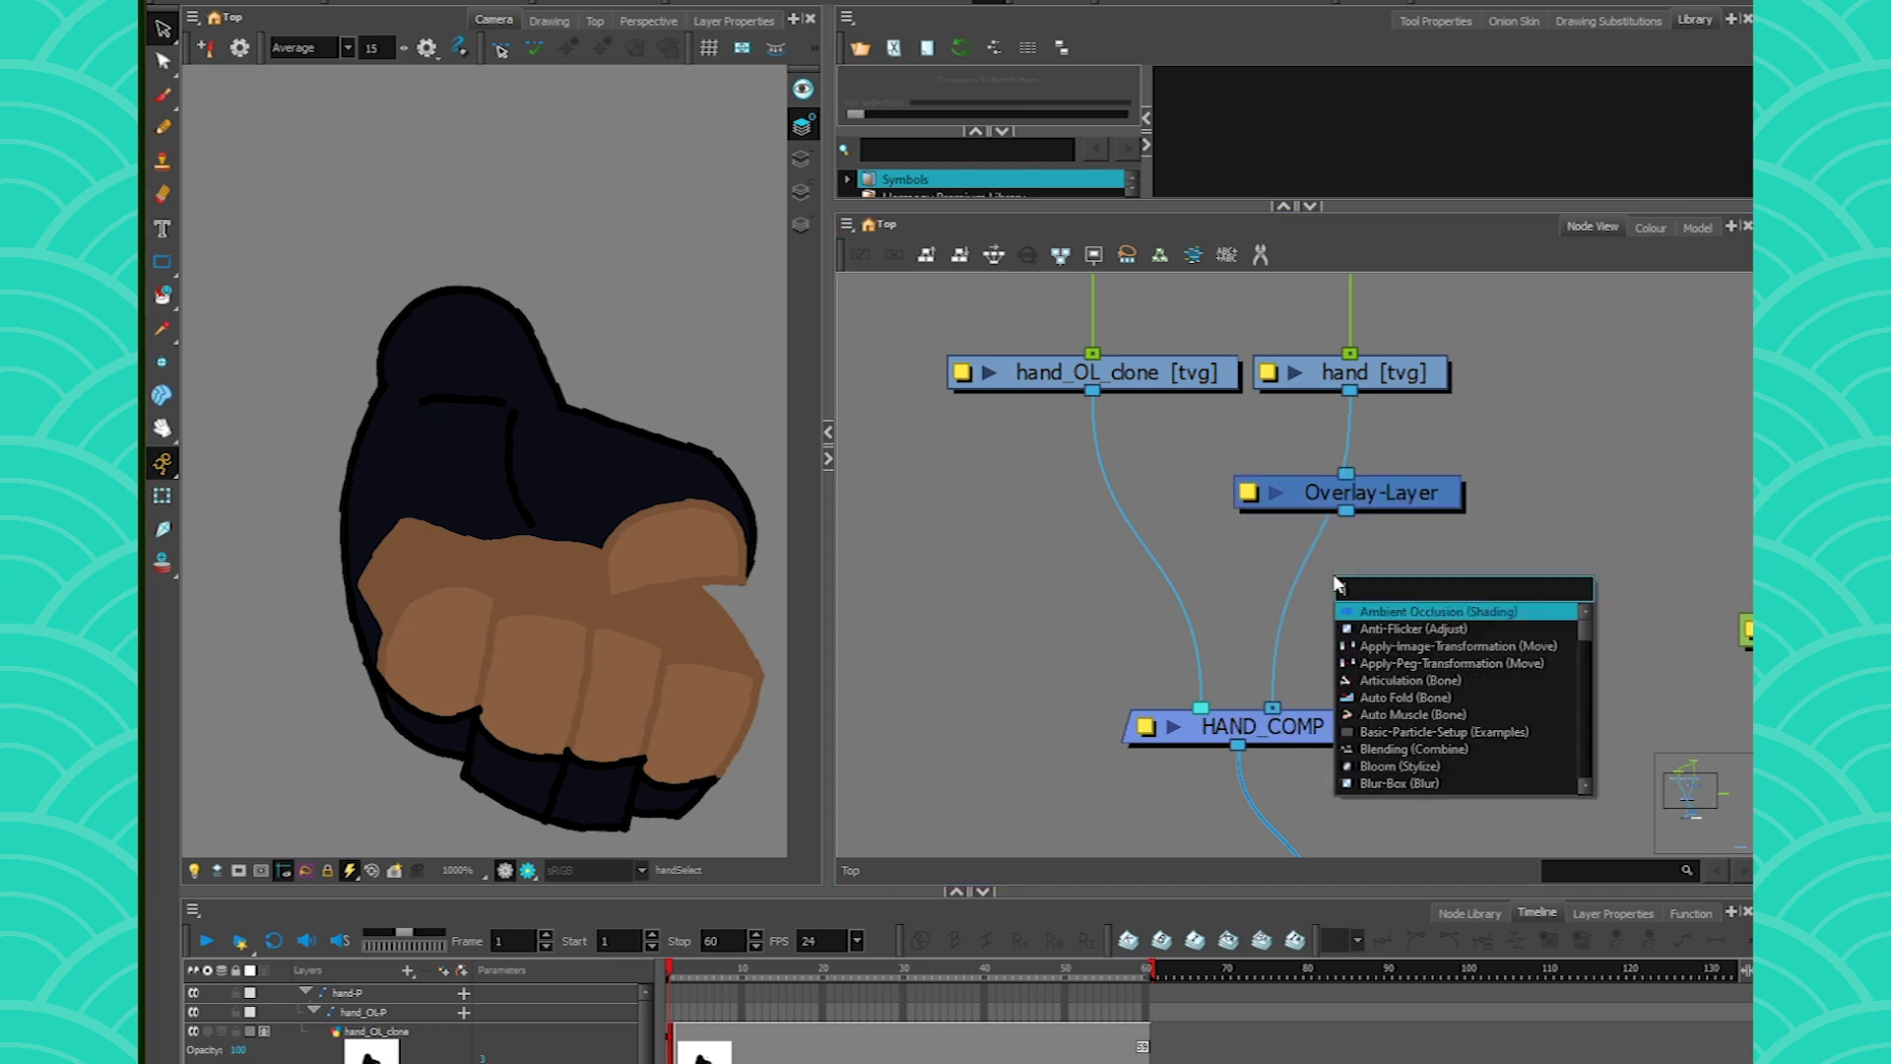
left_click(1396, 628)
key("Return")
type("colou")
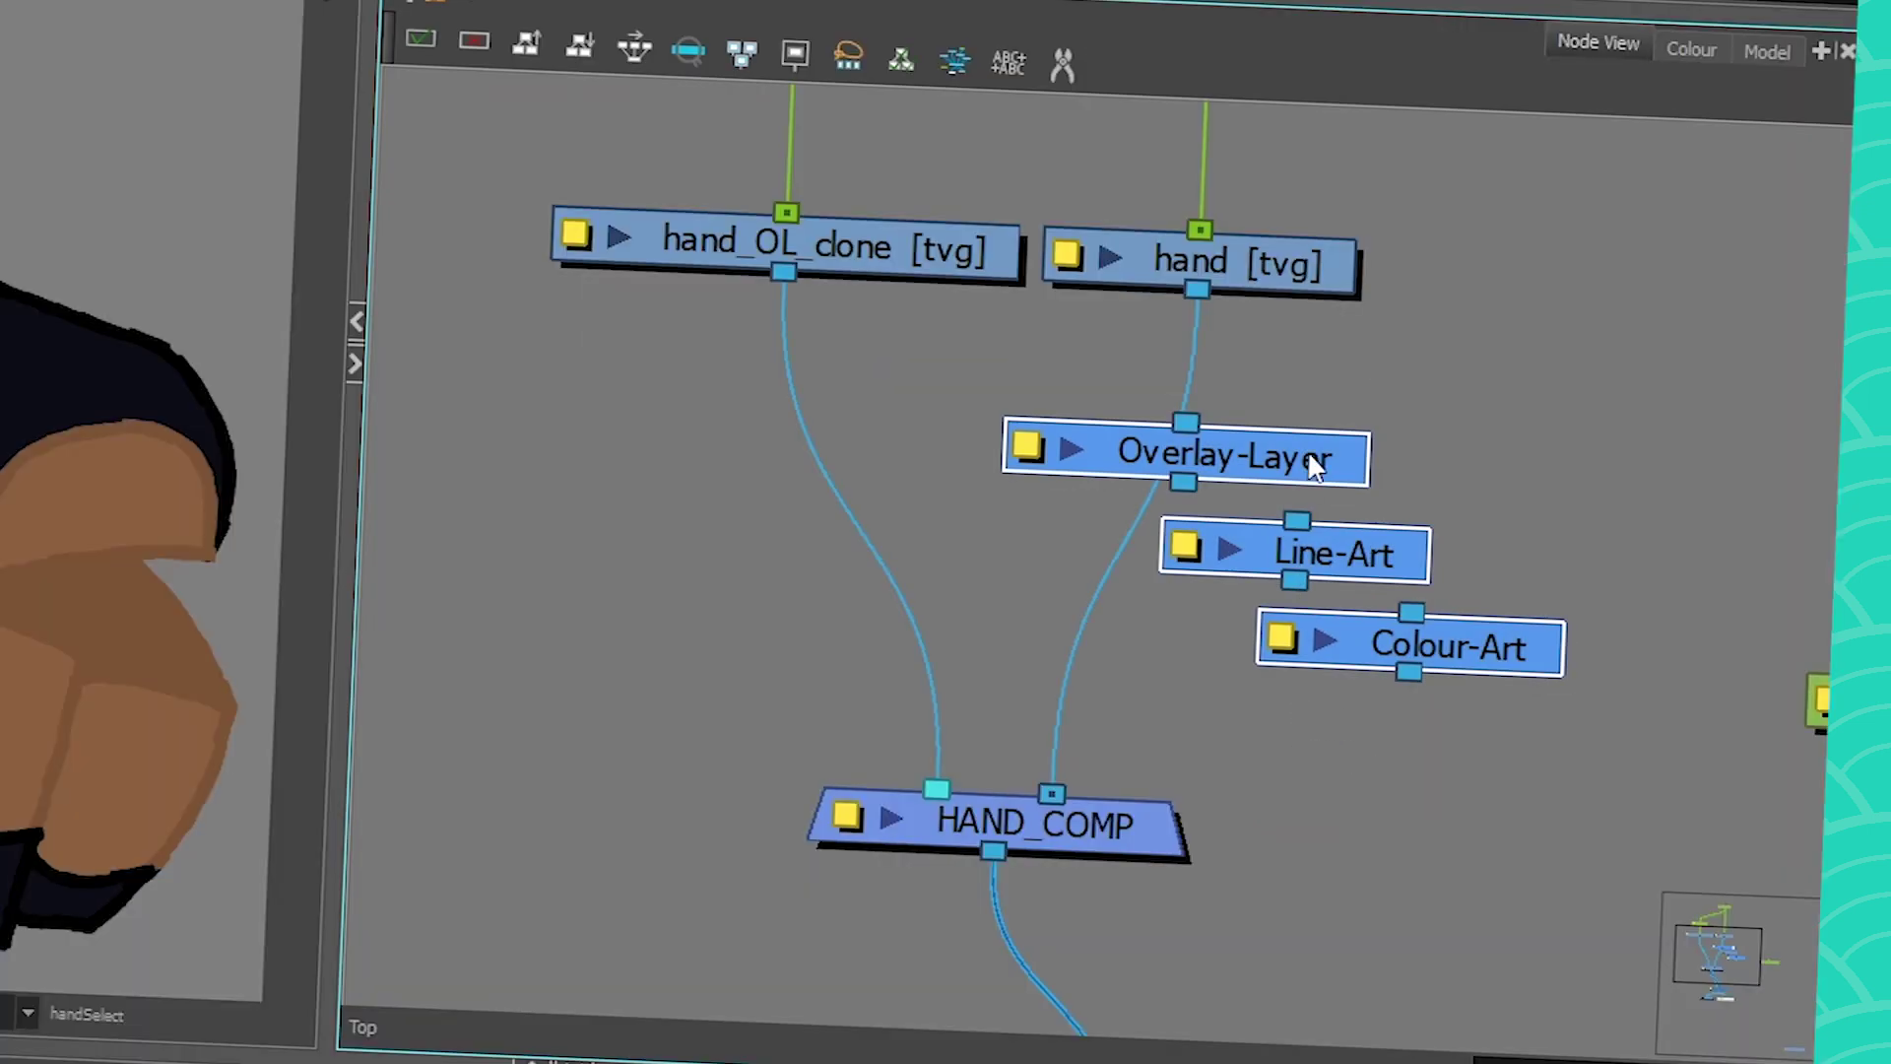
- Arrange the Overlay-Layer, Line-Art and Colour-Art nodes side by side in a row beneath the two drawing nodes
left_click_drag(1422, 490, 1290, 479)
left_click(1223, 477)
left_click_drag(1235, 531, 1452, 425)
left_click_drag(1103, 422, 1112, 421)
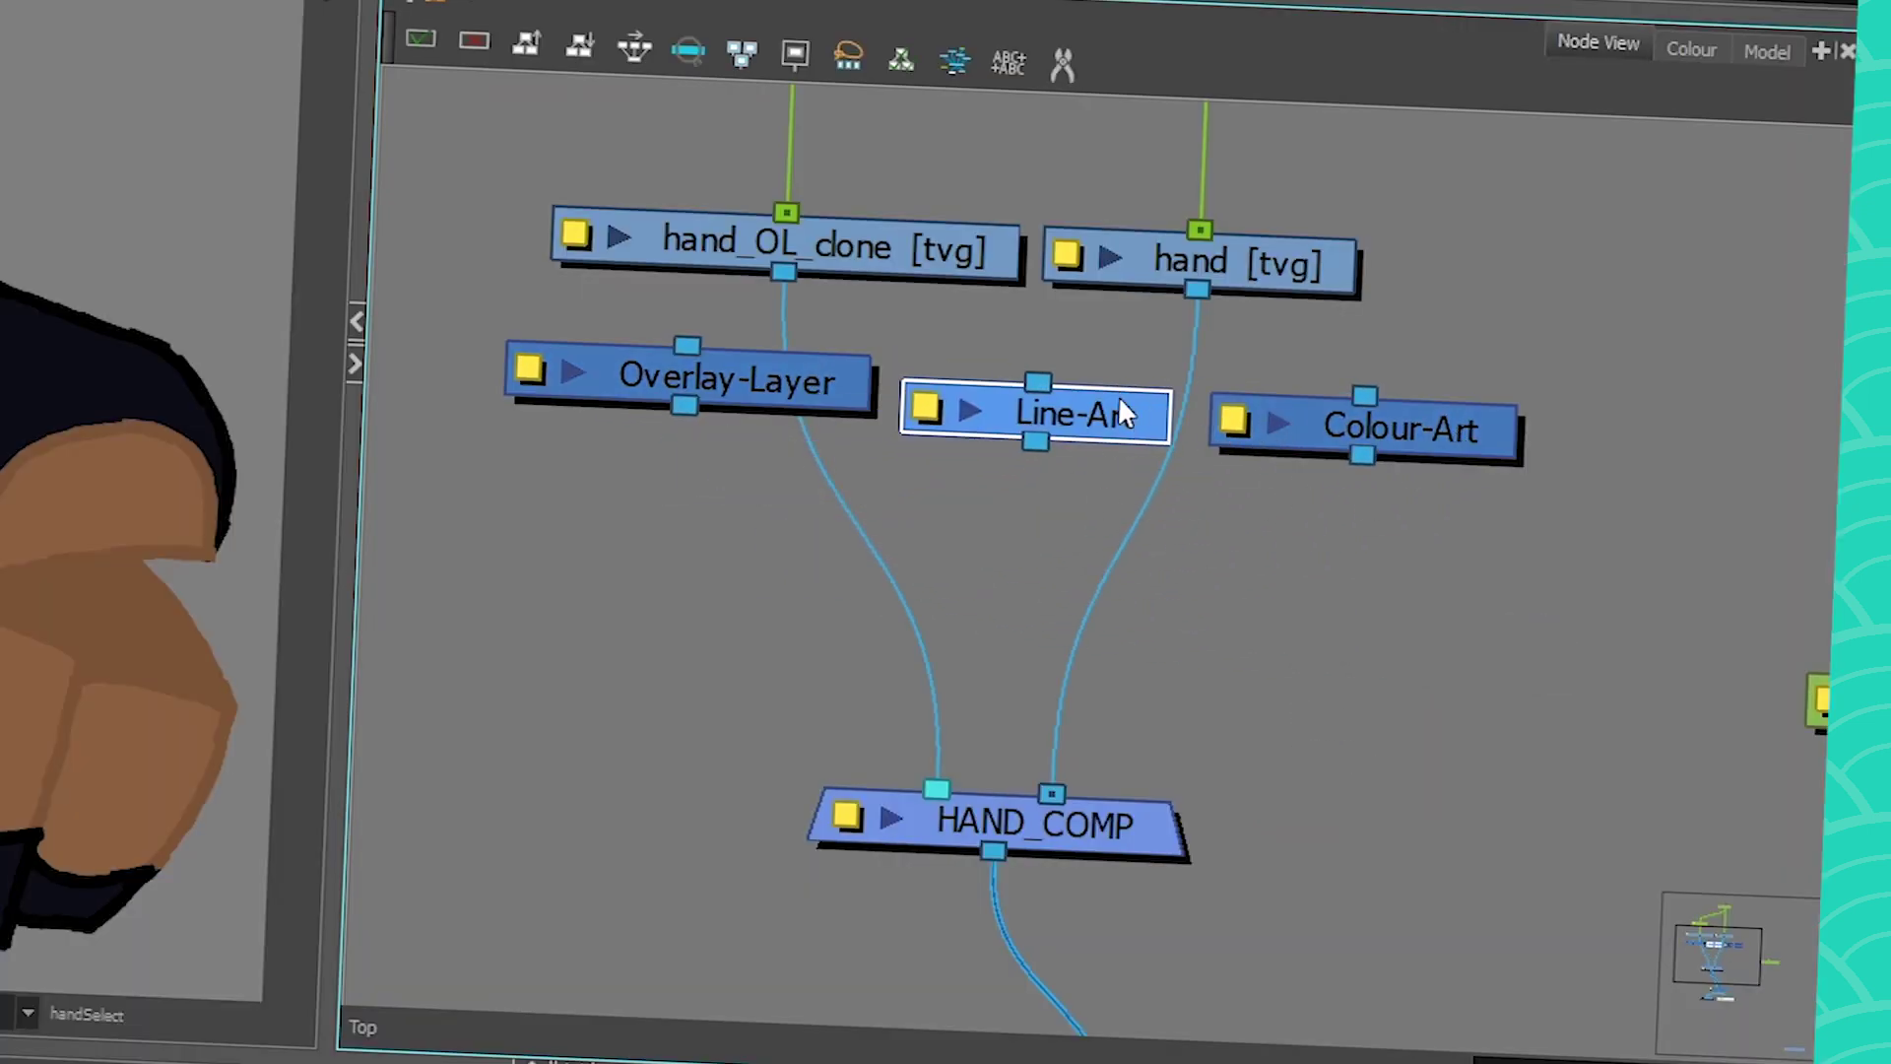
- Add a Layer-Selector node and review which art layers its properties can read
key("Tab")
type("layer")
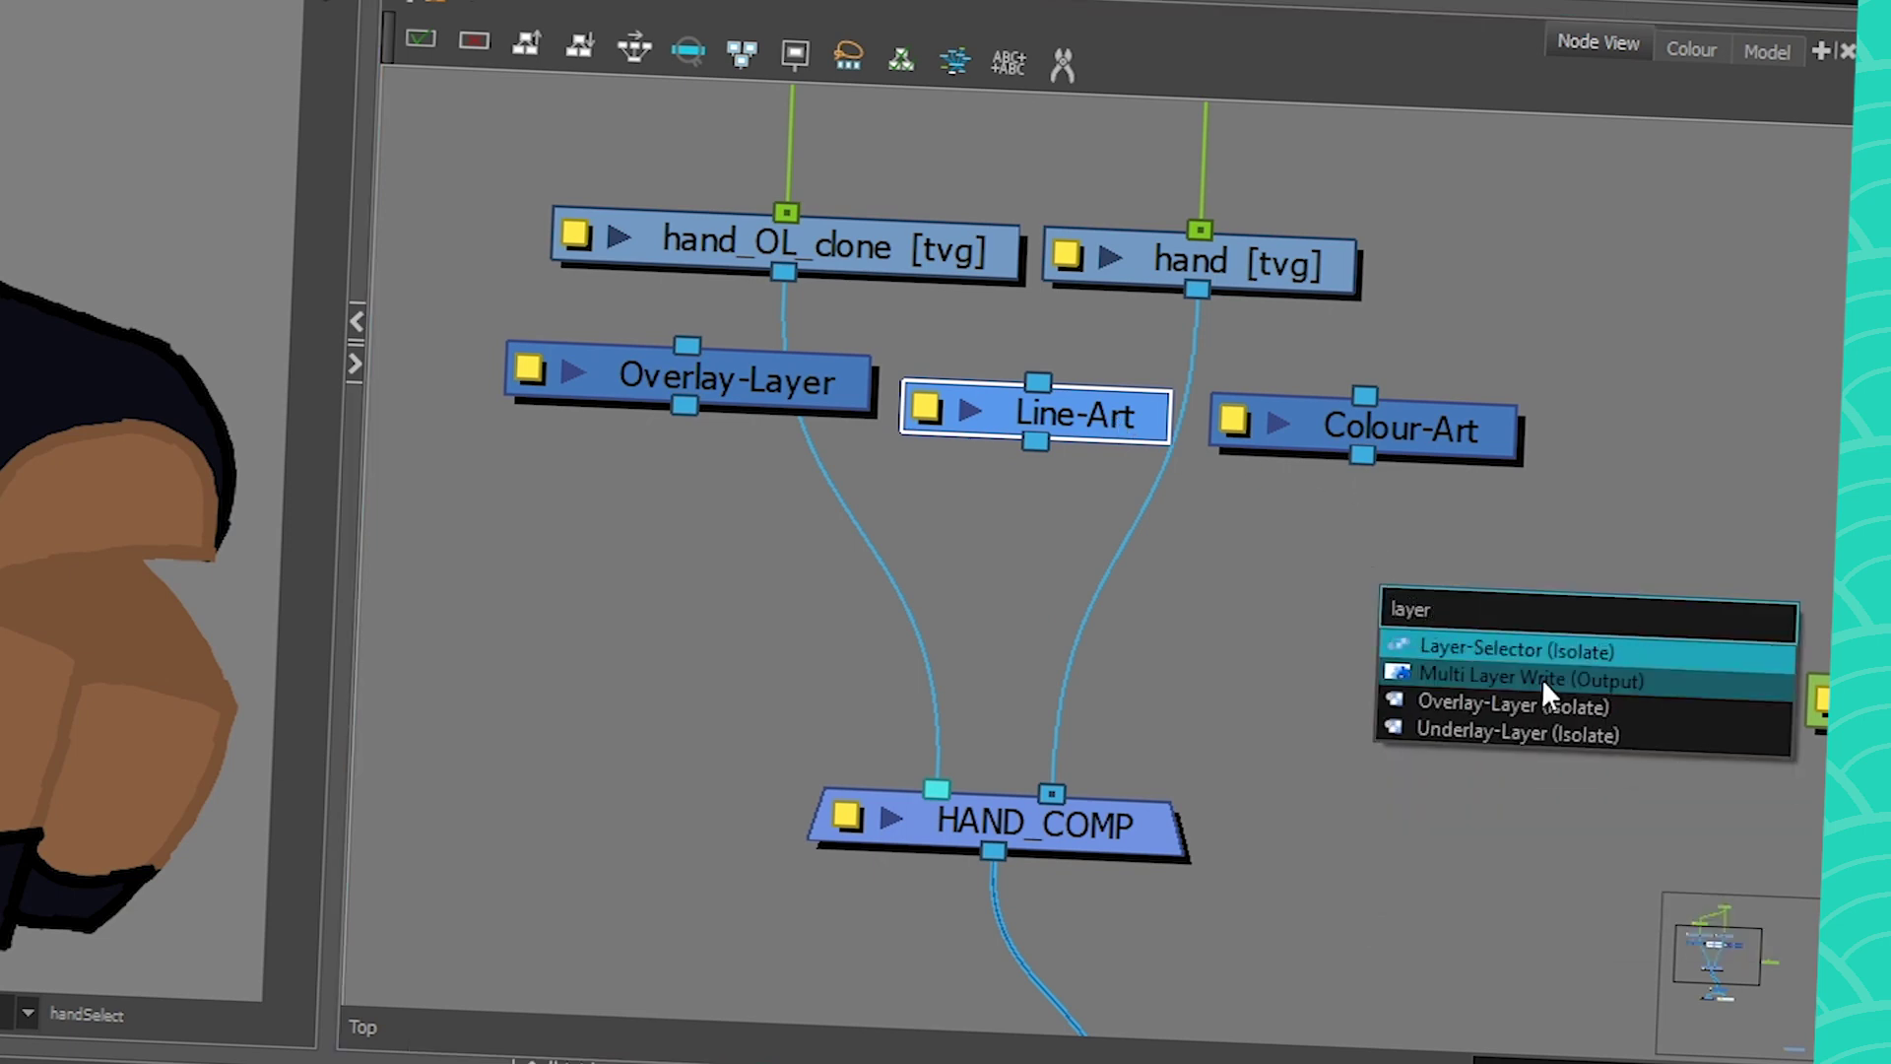
left_click(1527, 654)
left_click(1083, 576)
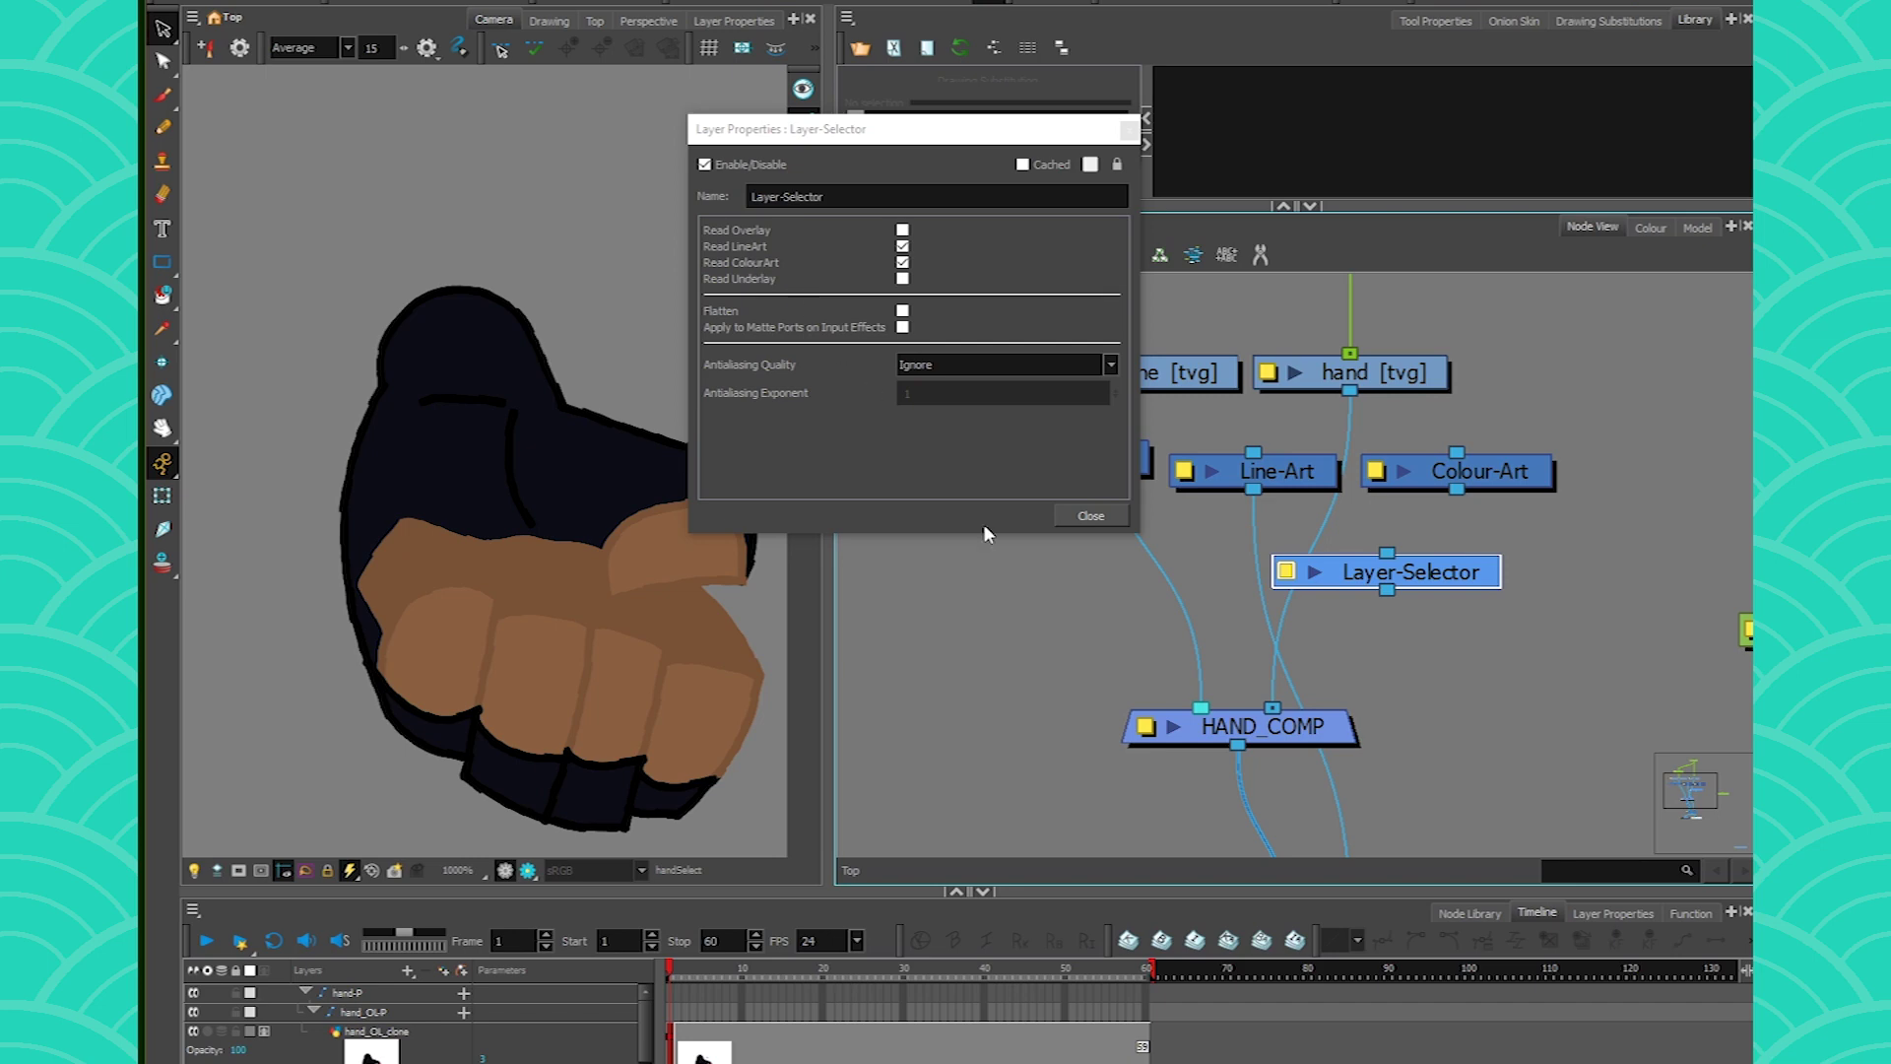
left_click(1090, 515)
- Move Line-Art and Colour-Art aside and insert Overlay-Layer between hand_OL_clone and HAND_COMP
left_click_drag(1414, 576, 1390, 533)
left_click_drag(1295, 480, 1694, 710)
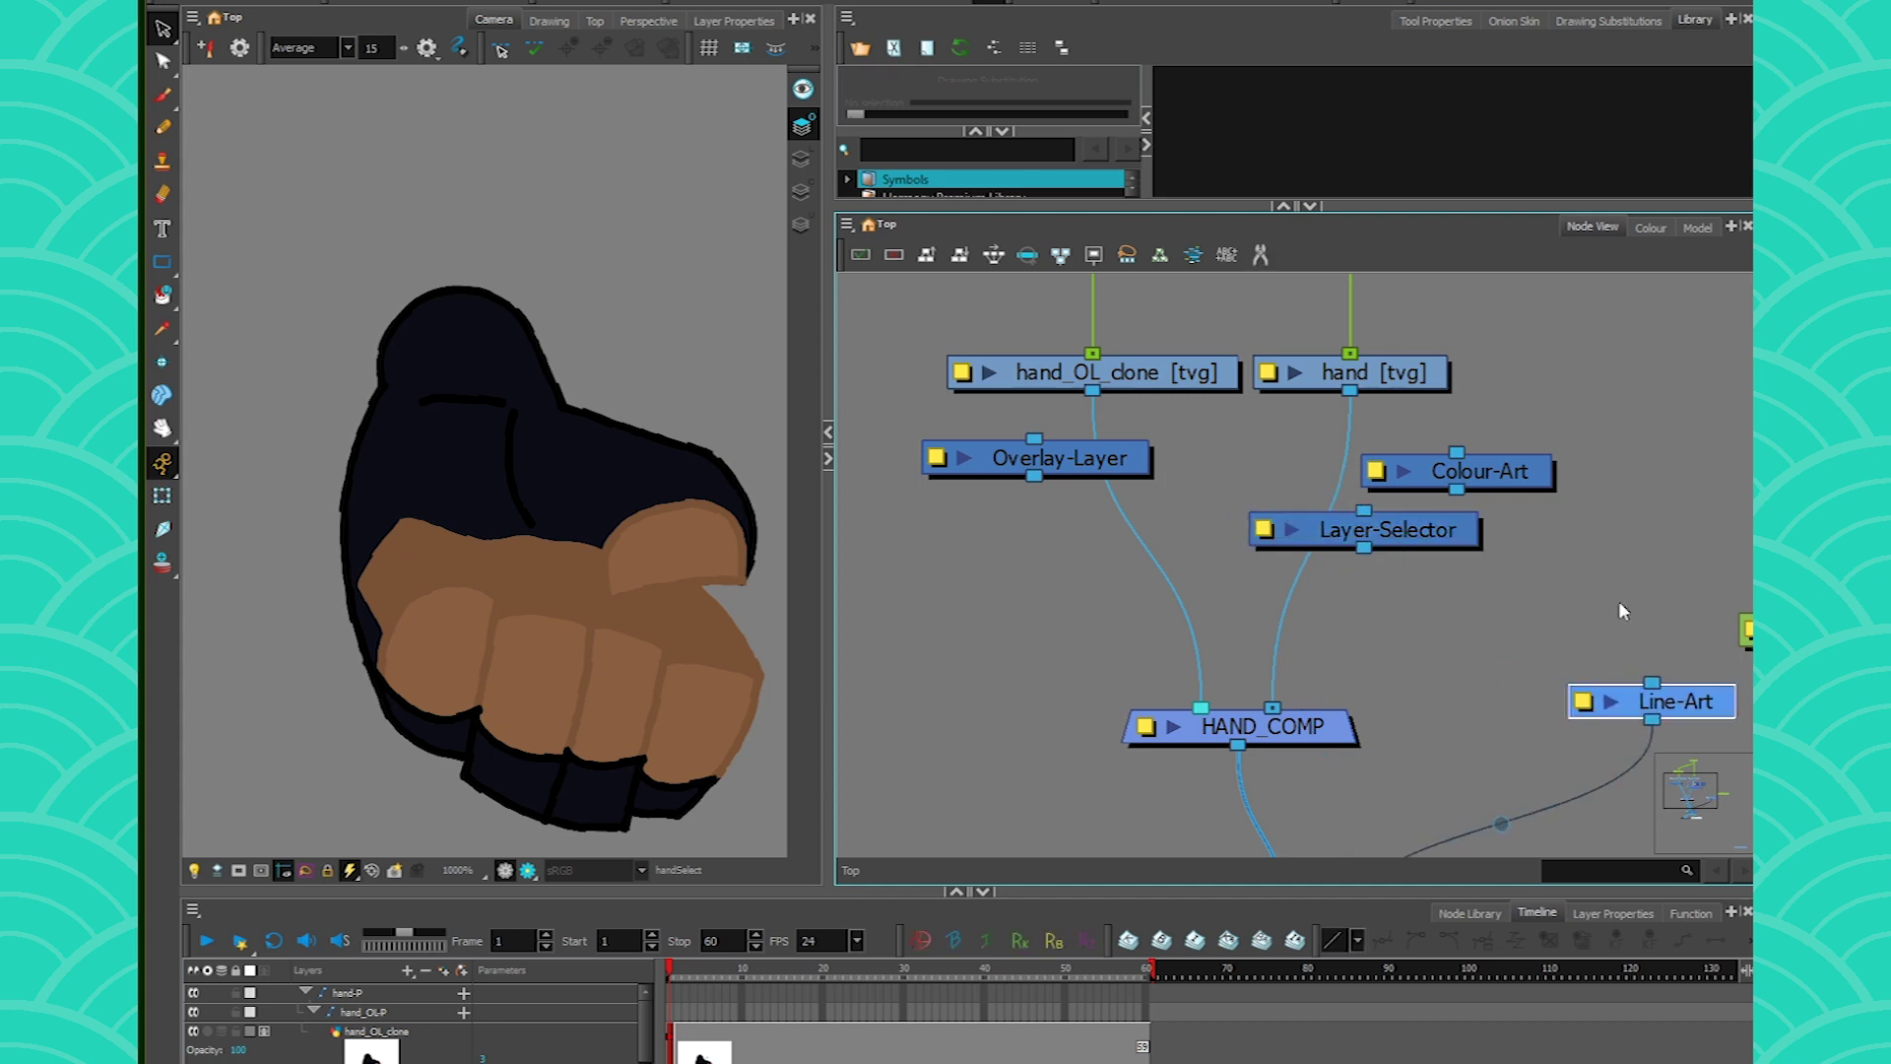
left_click_drag(1477, 472, 1637, 559)
left_click_drag(1369, 532, 1331, 477)
left_click_drag(1069, 459, 1110, 475)
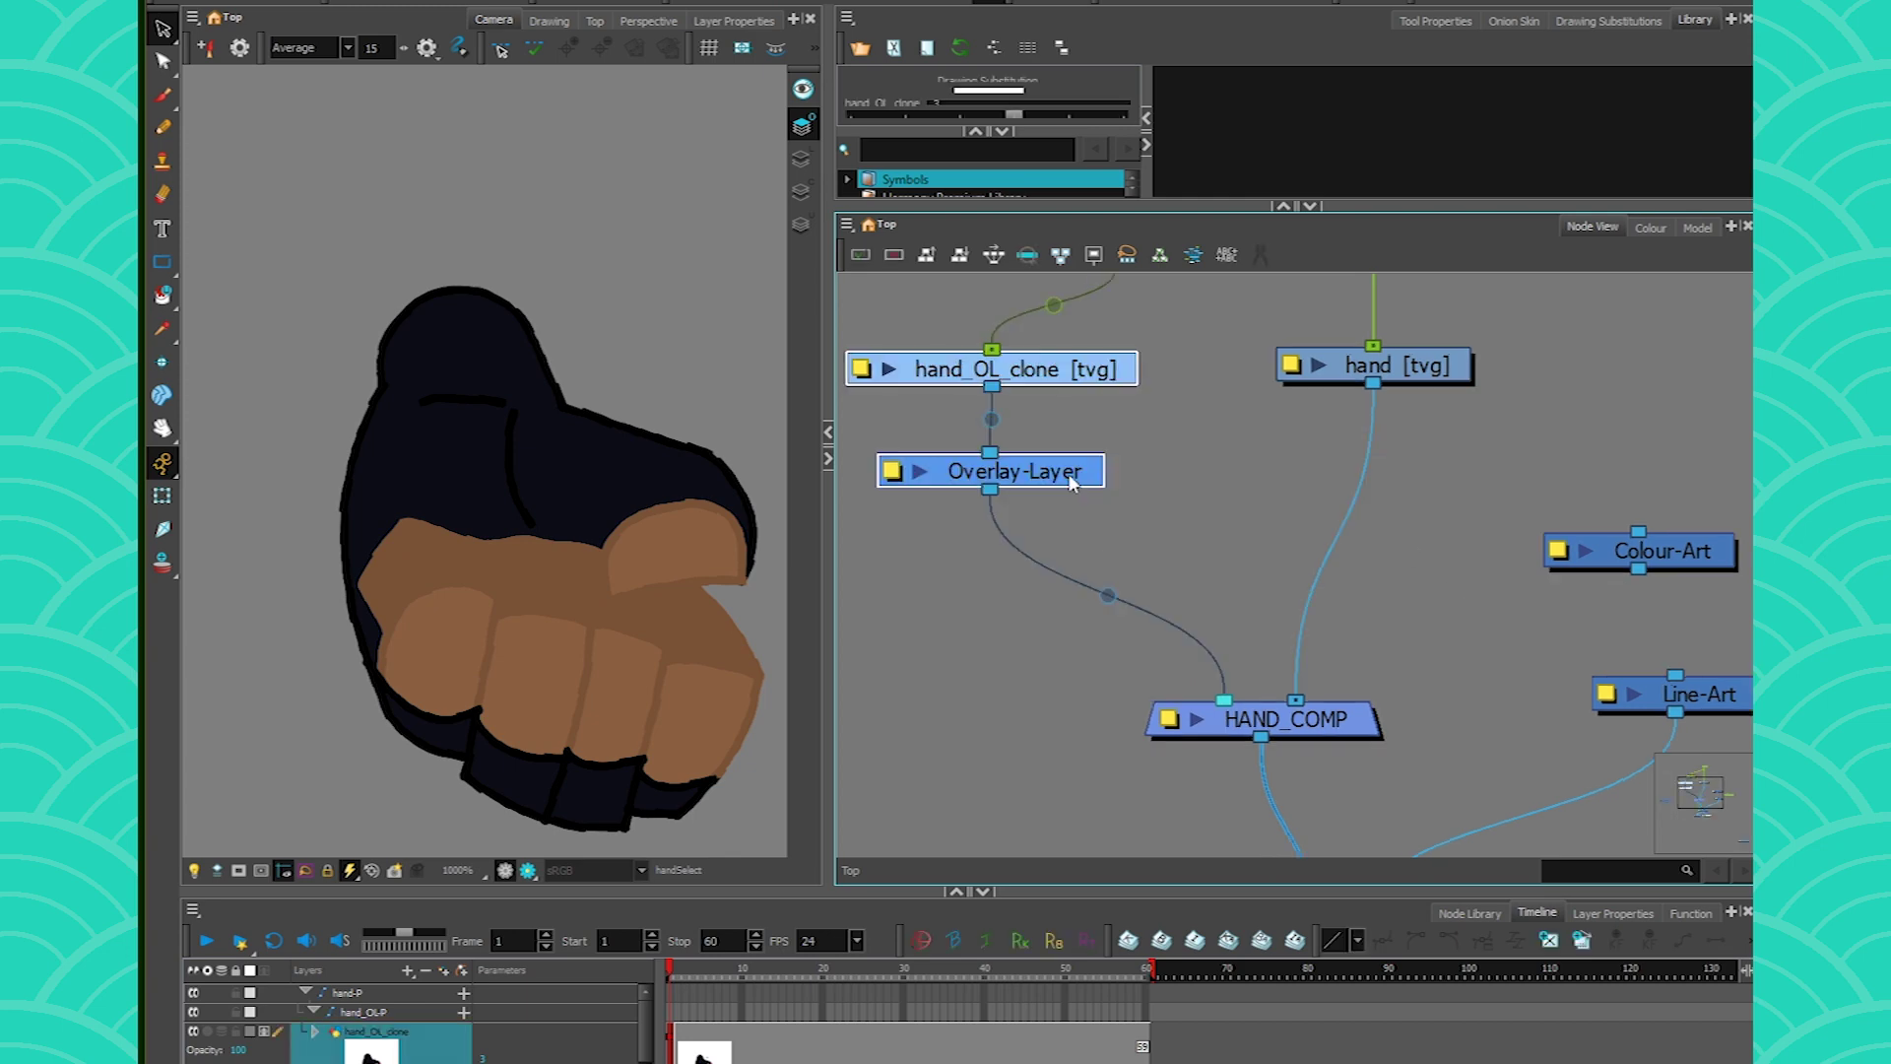
- Connect Line-Art and Colour-Art in parallel between the hand drawing and HAND_COMP
left_click(1298, 563)
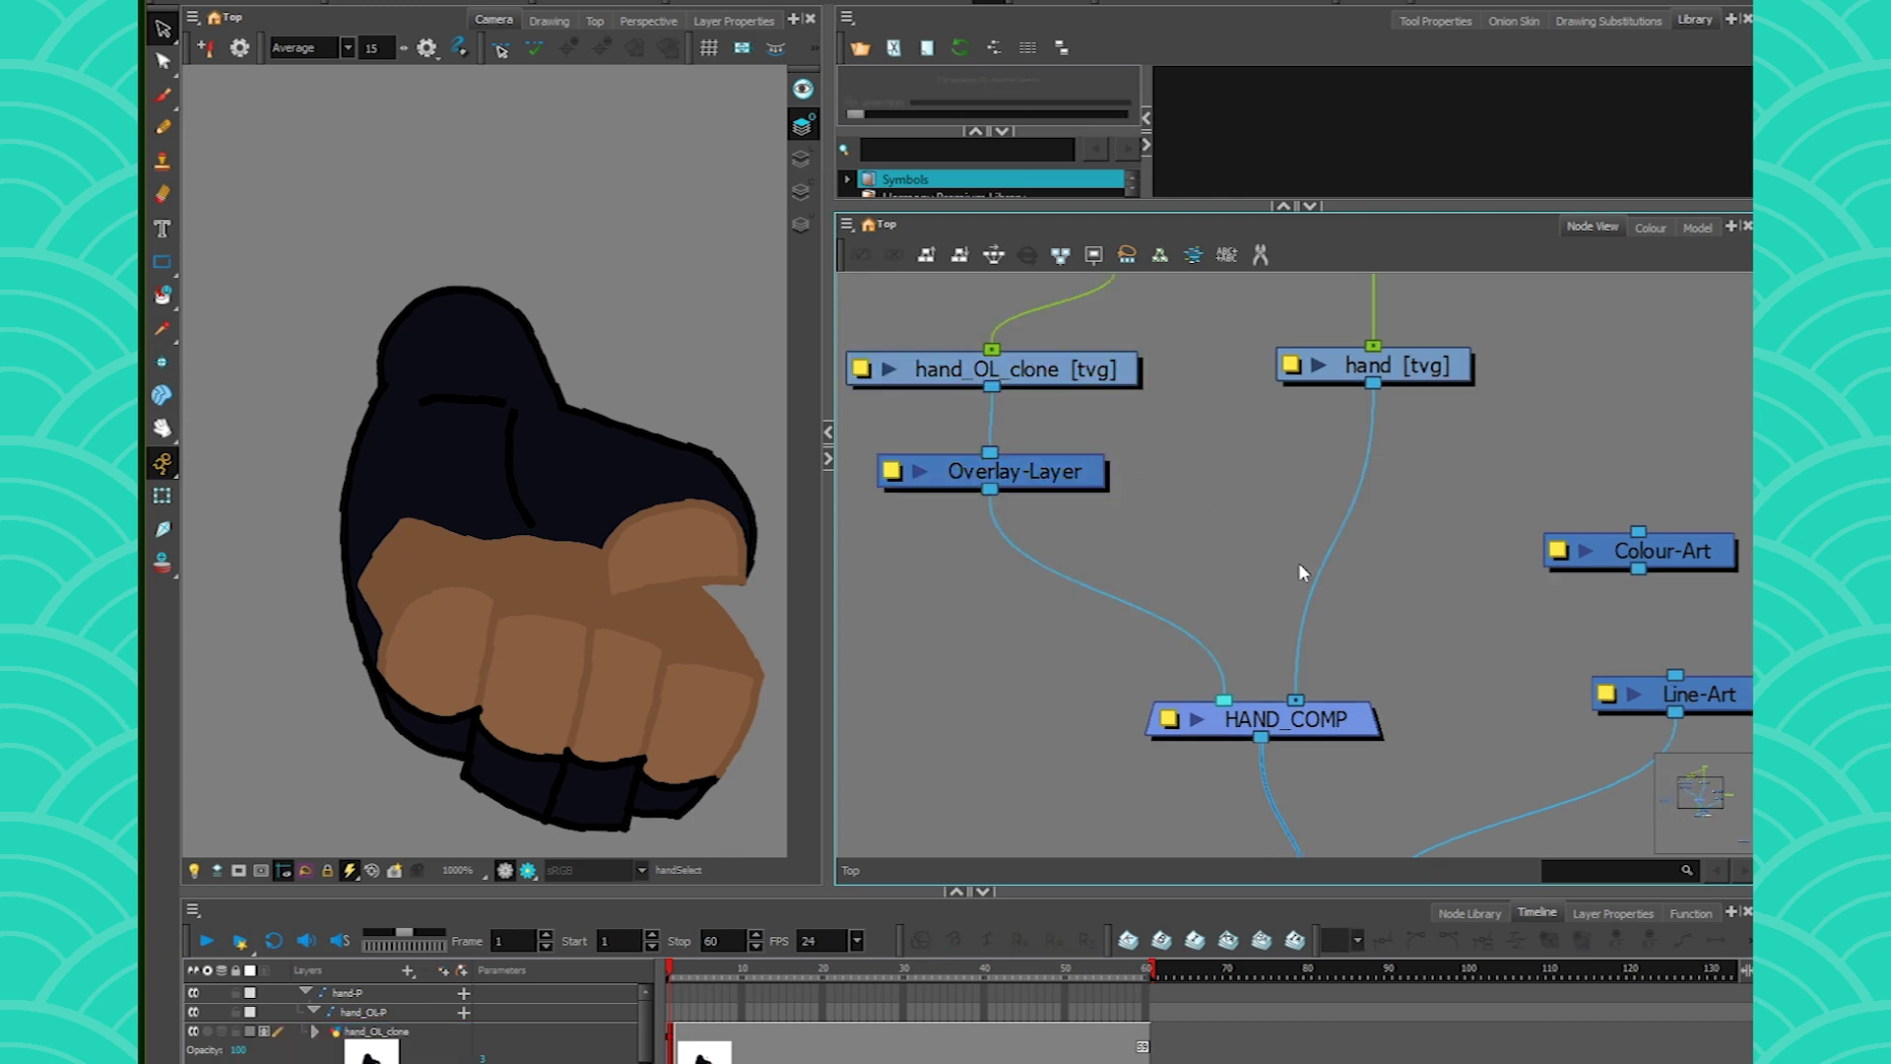
left_click_drag(1716, 705, 1285, 483)
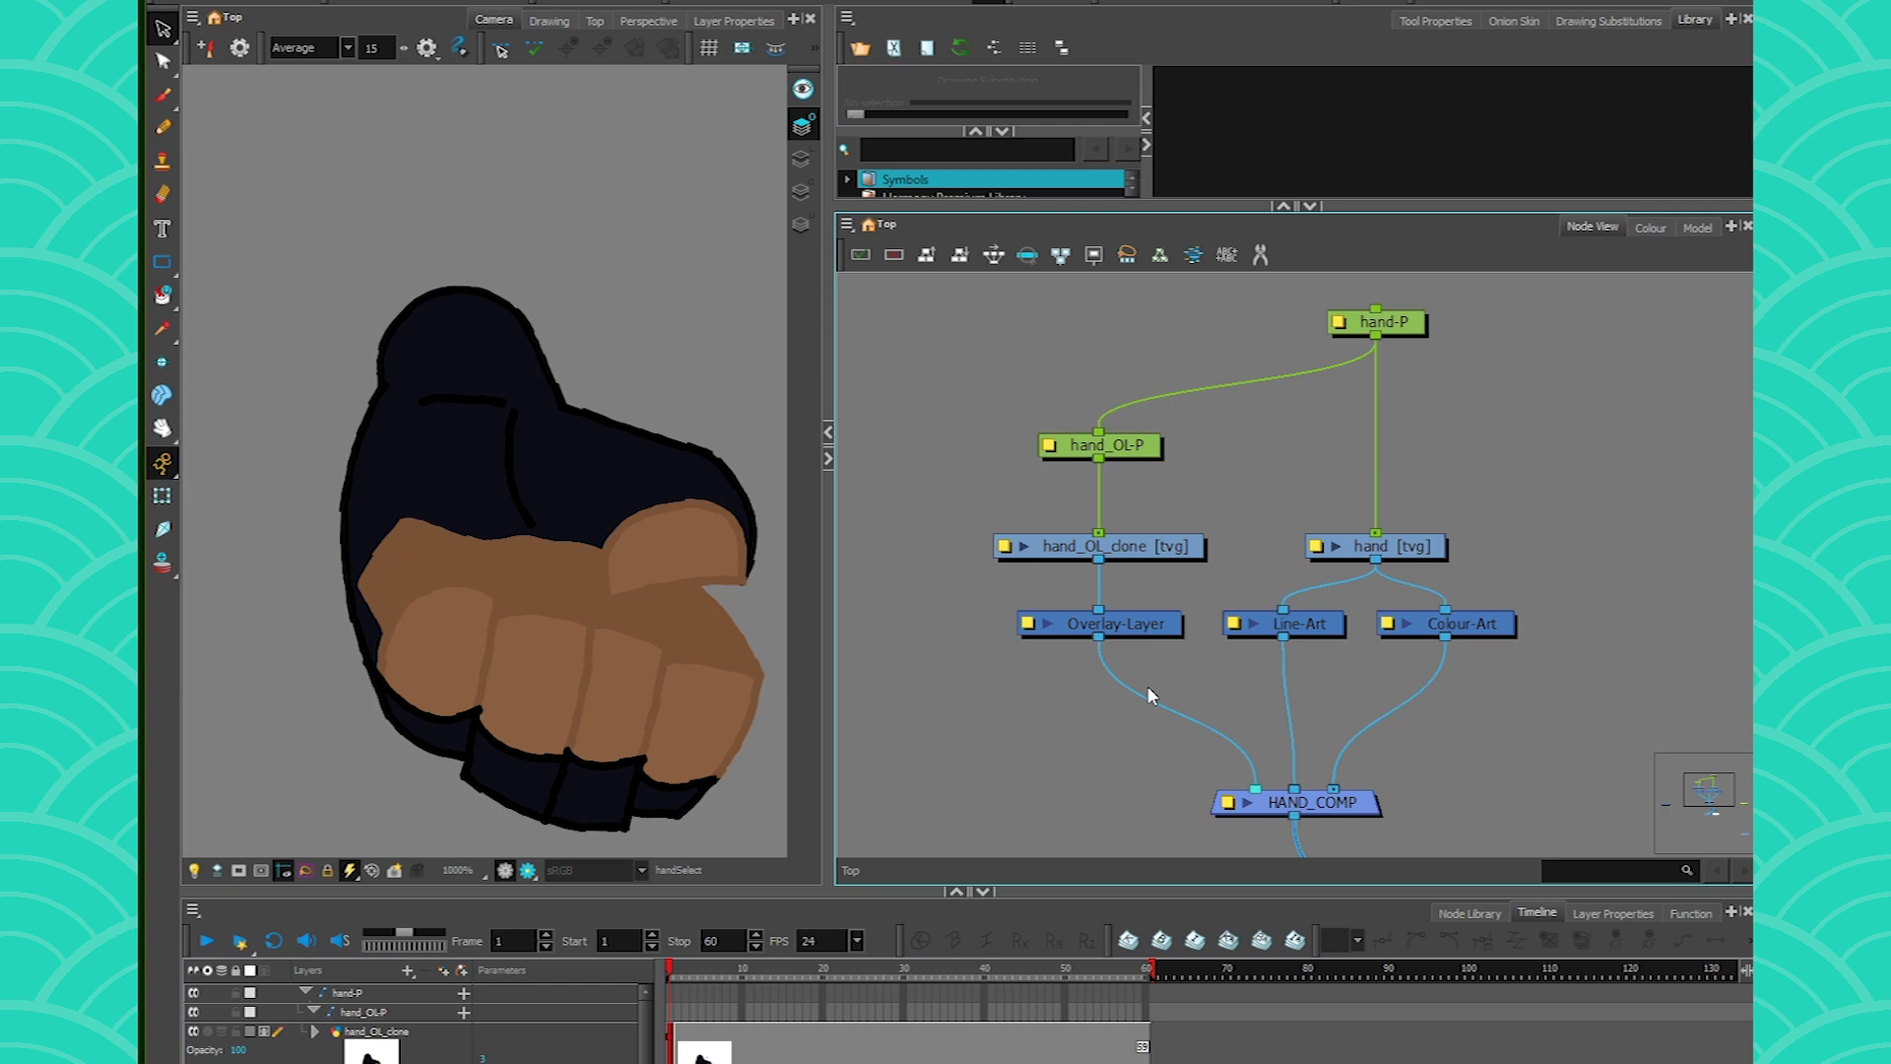
- Brush a filled teal blob below the little finger on the hand drawing's Underlay Art
left_click(1410, 554)
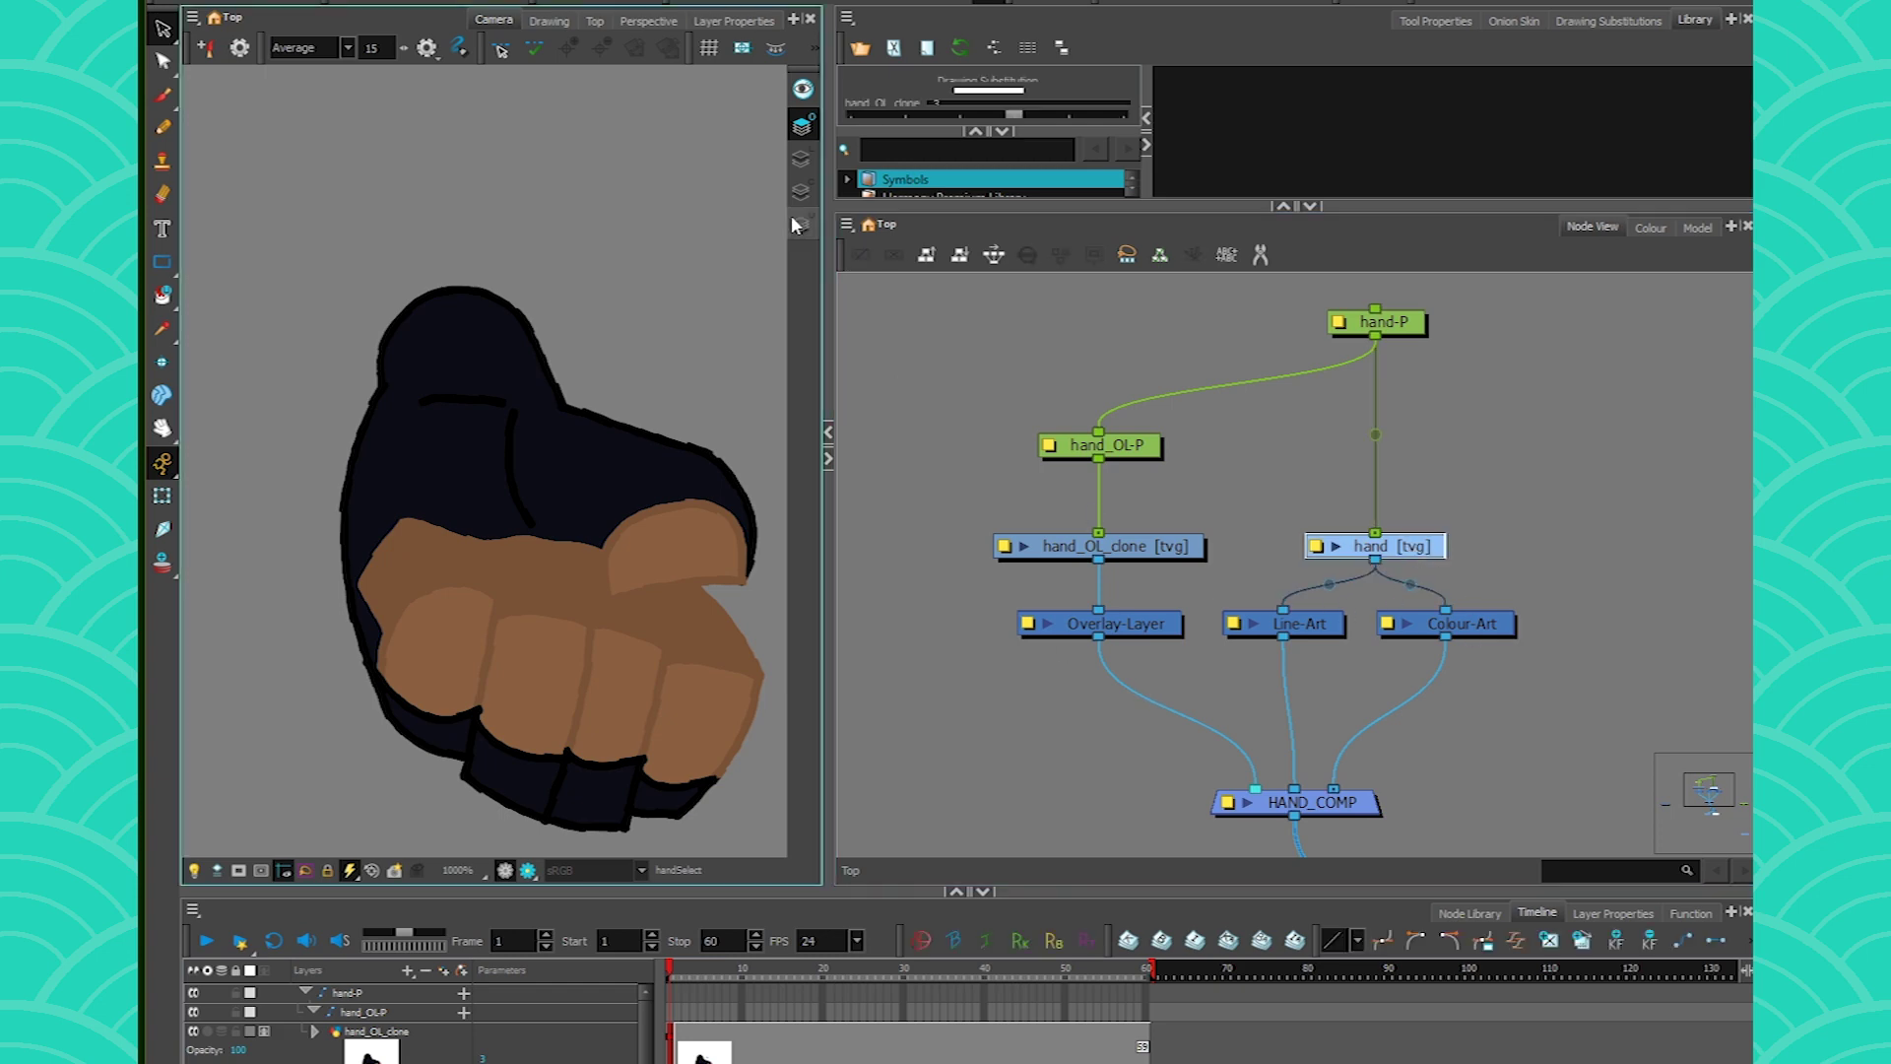
left_click(163, 96)
left_click_drag(481, 609, 404, 571)
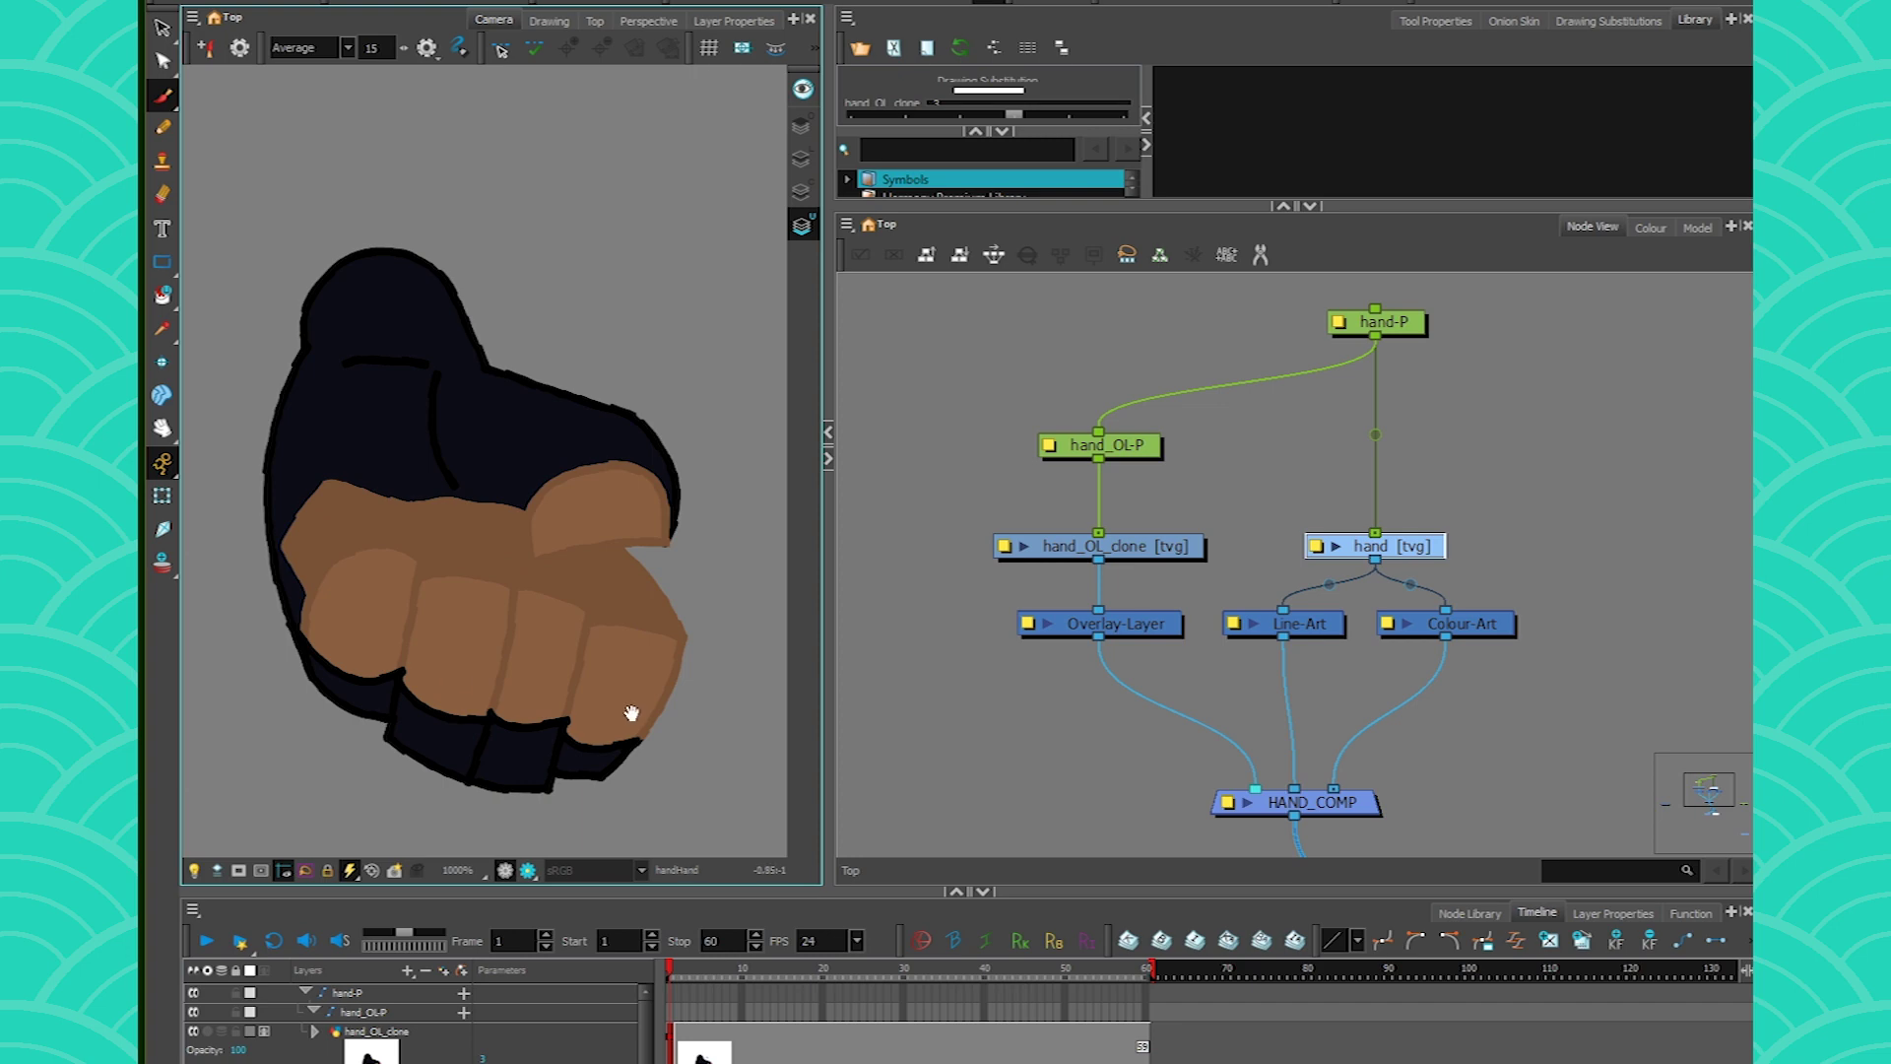
left_click_drag(633, 709, 540, 646)
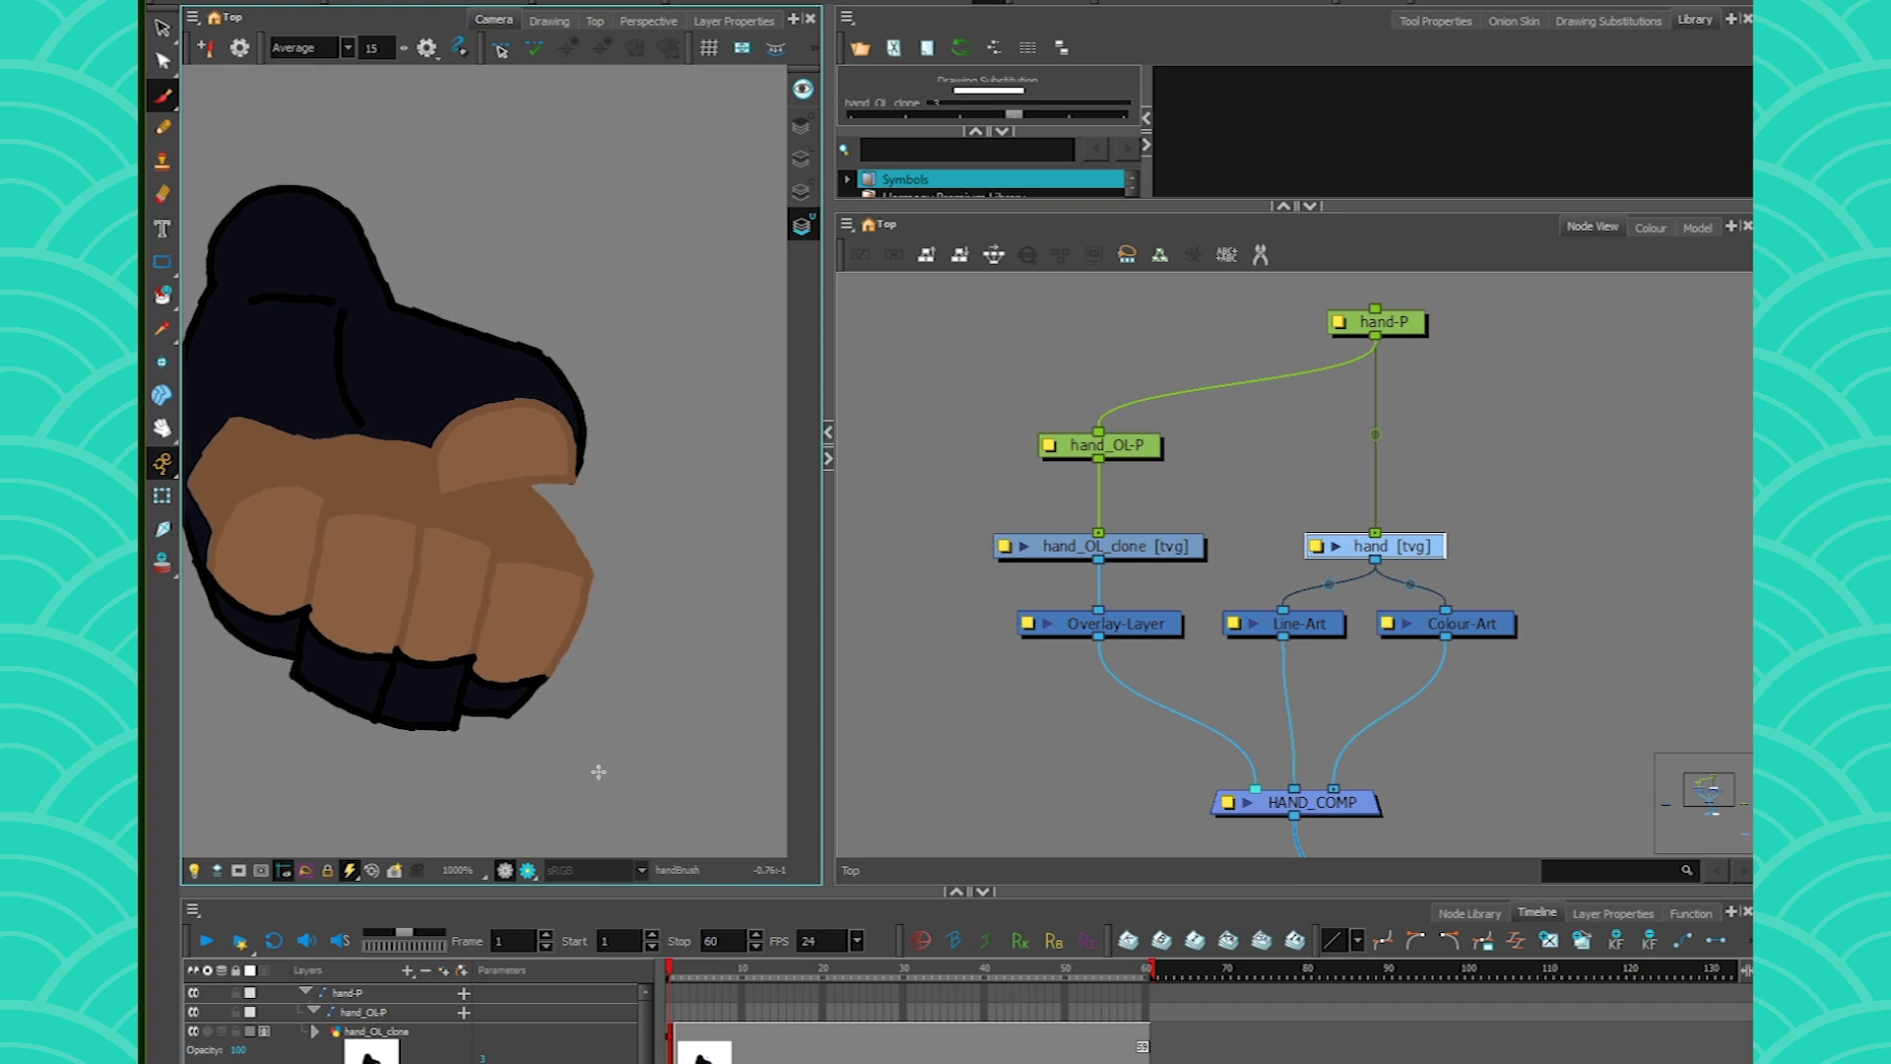
left_click_drag(611, 763, 614, 722)
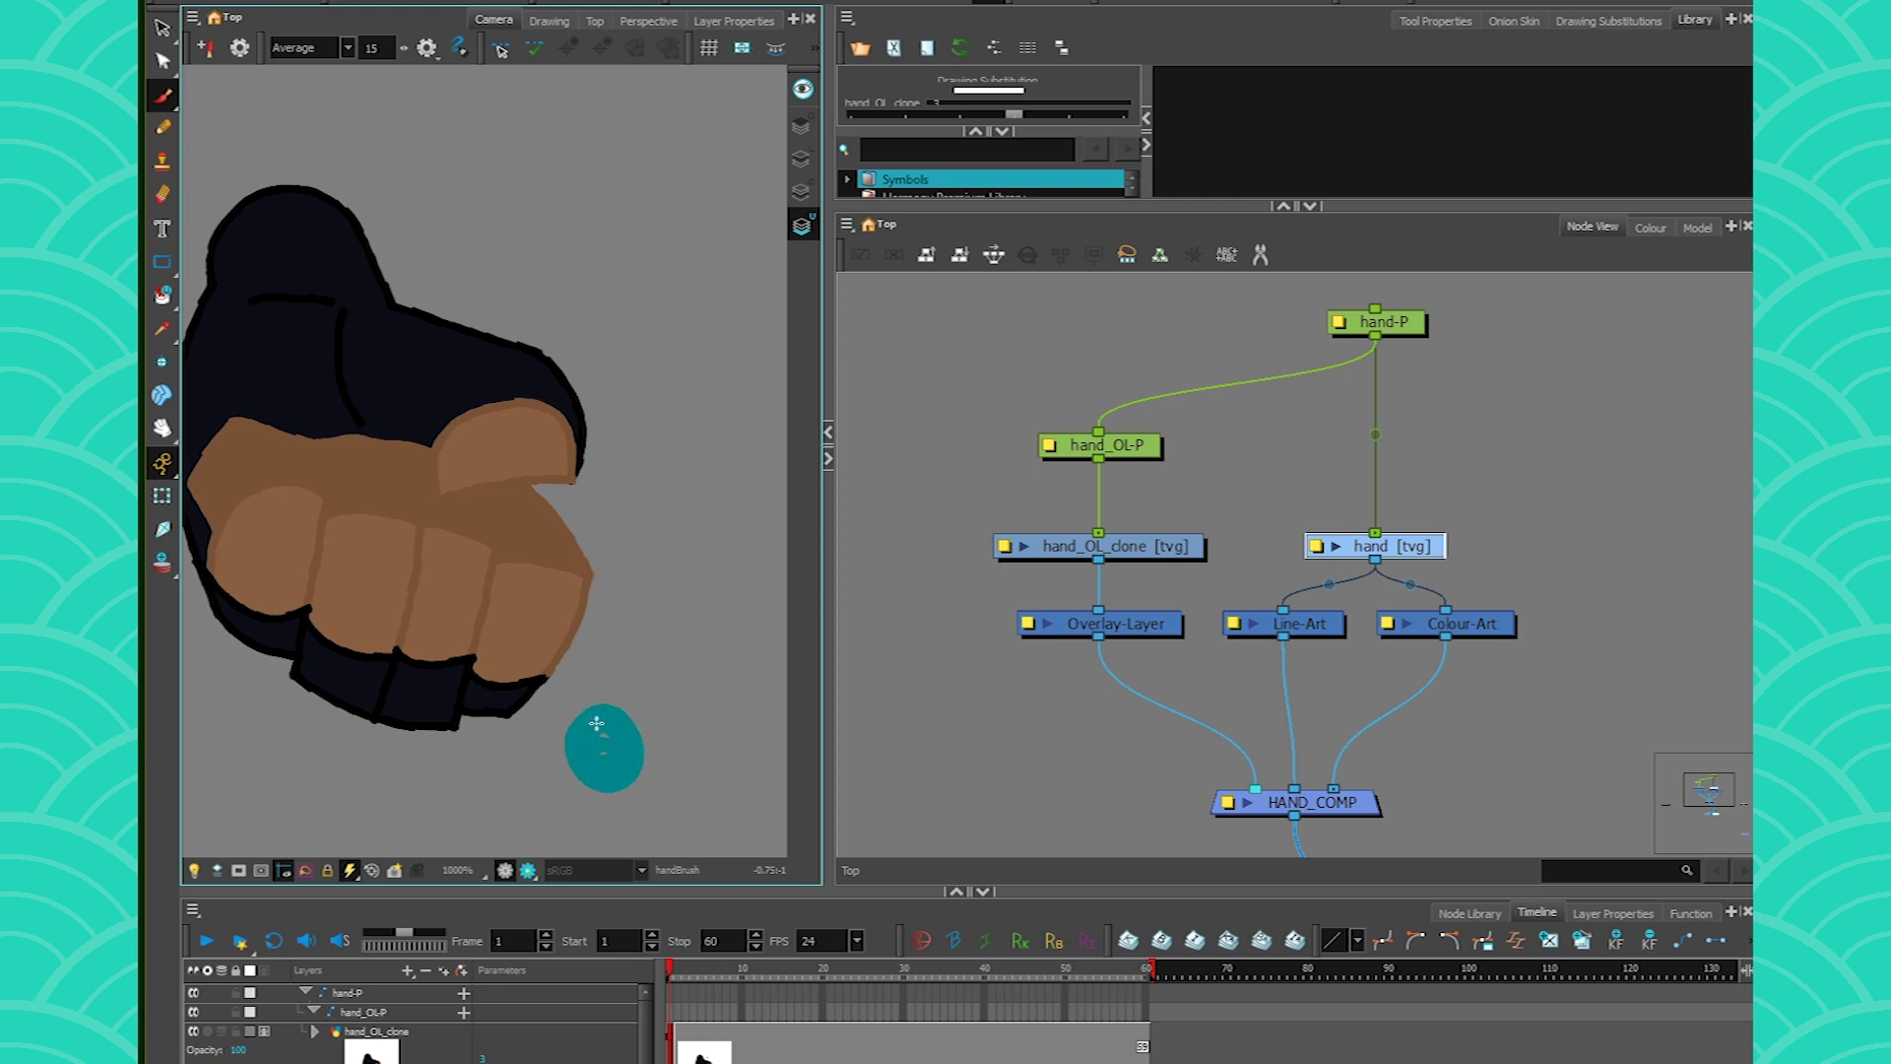
key("ctrl+z")
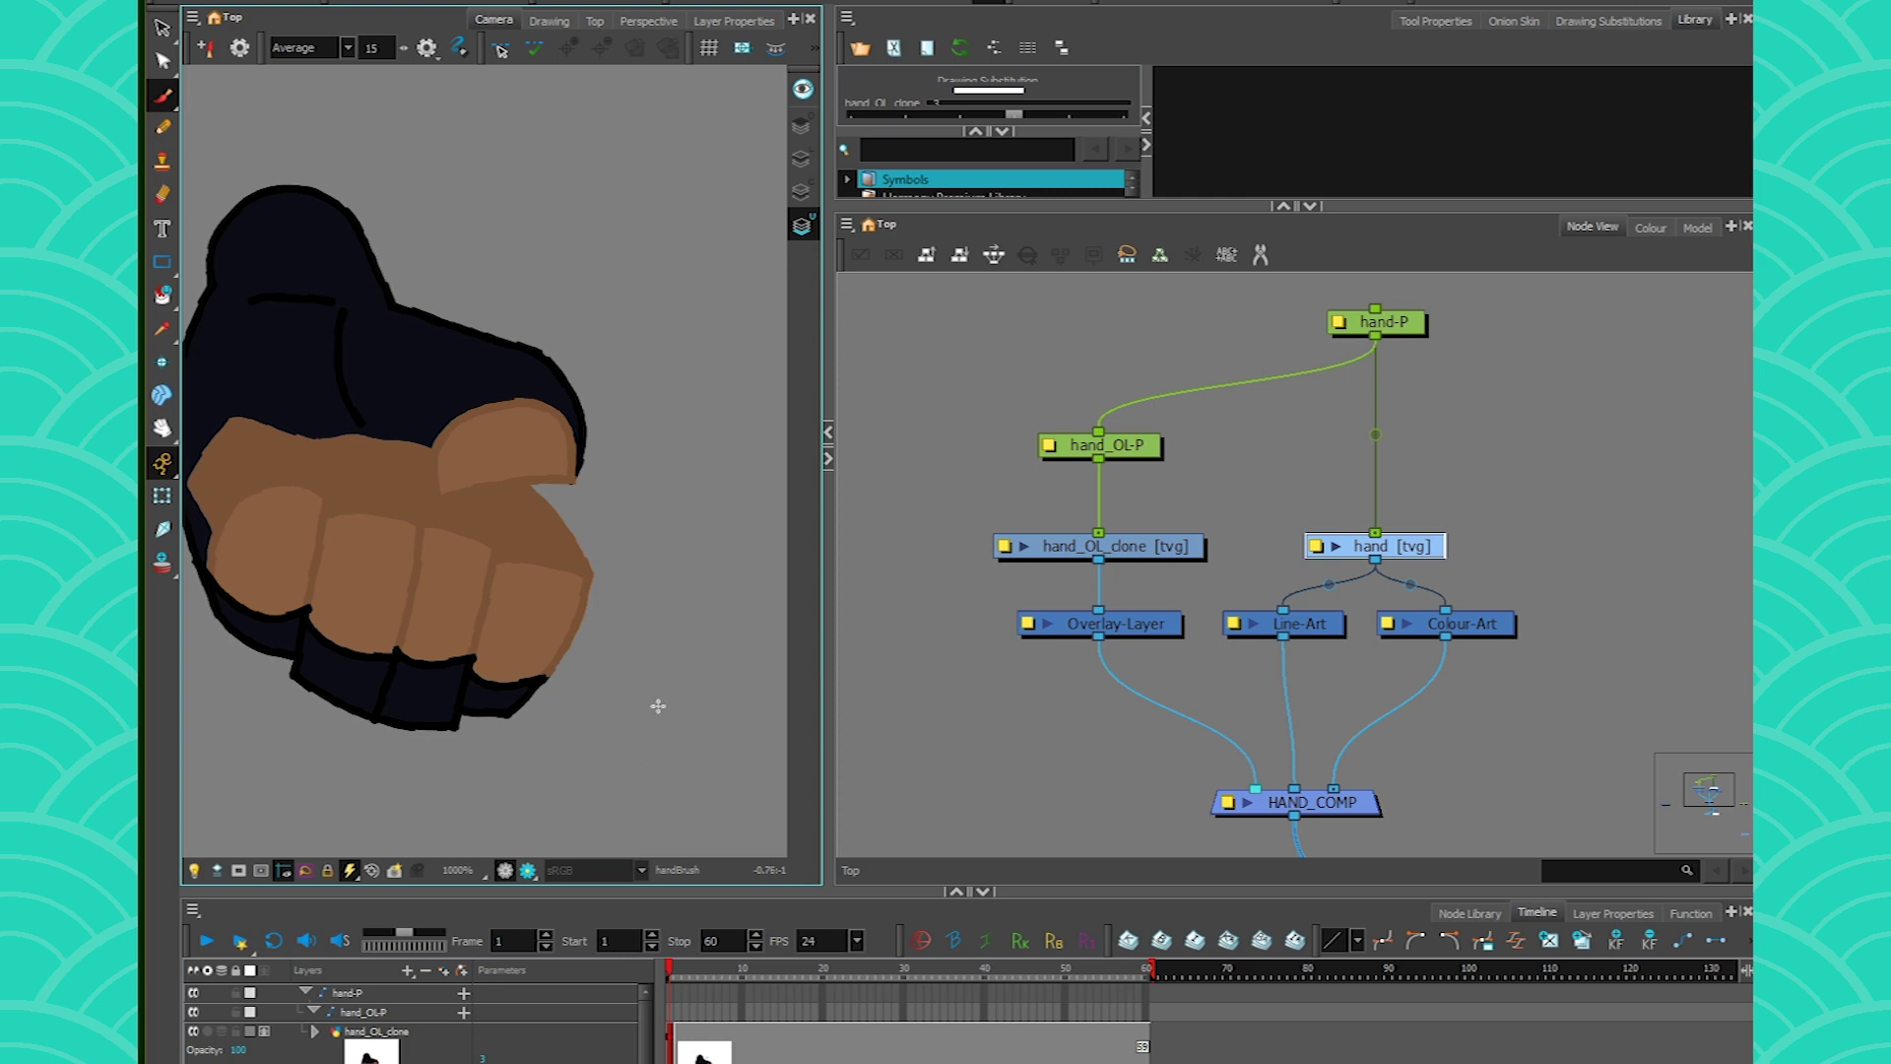
- Add an Underlay-Layer node beside Colour-Art and connect it between the hand drawing and HAND_COMP
left_click_drag(1081, 641, 965, 624)
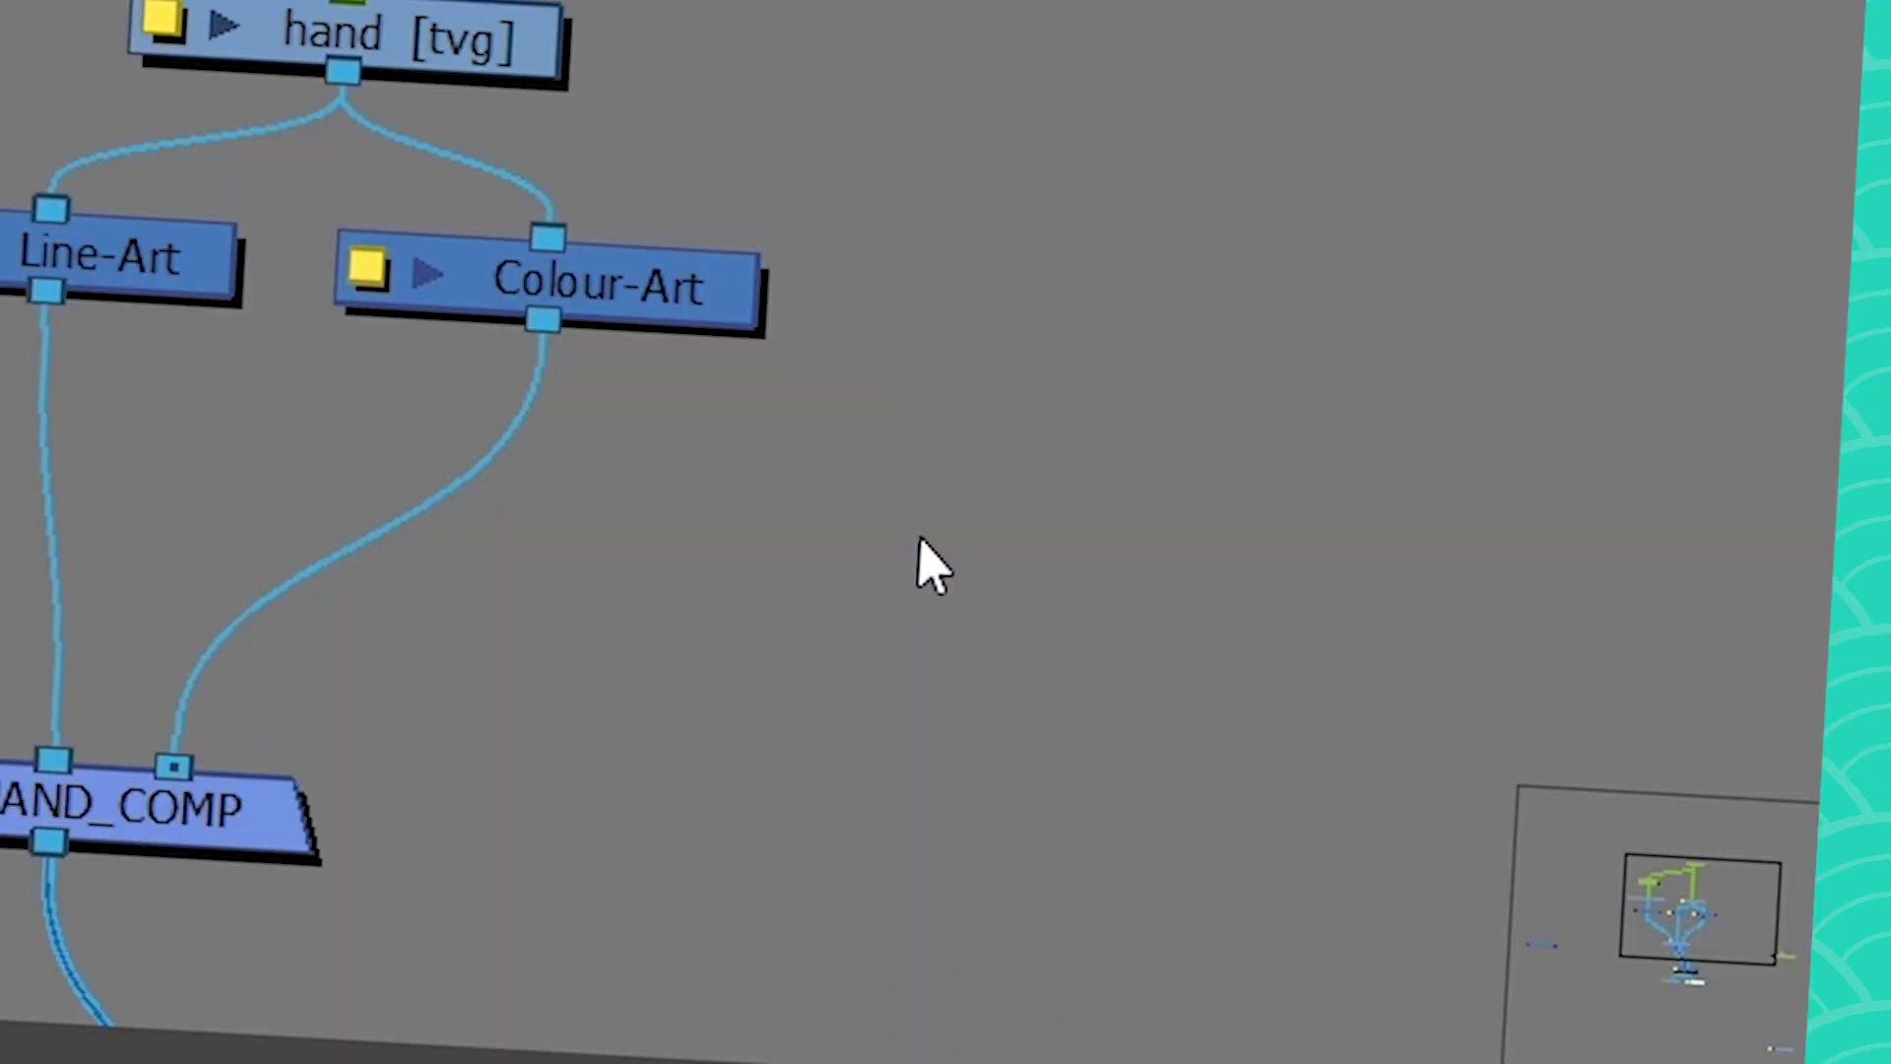
key("Tab")
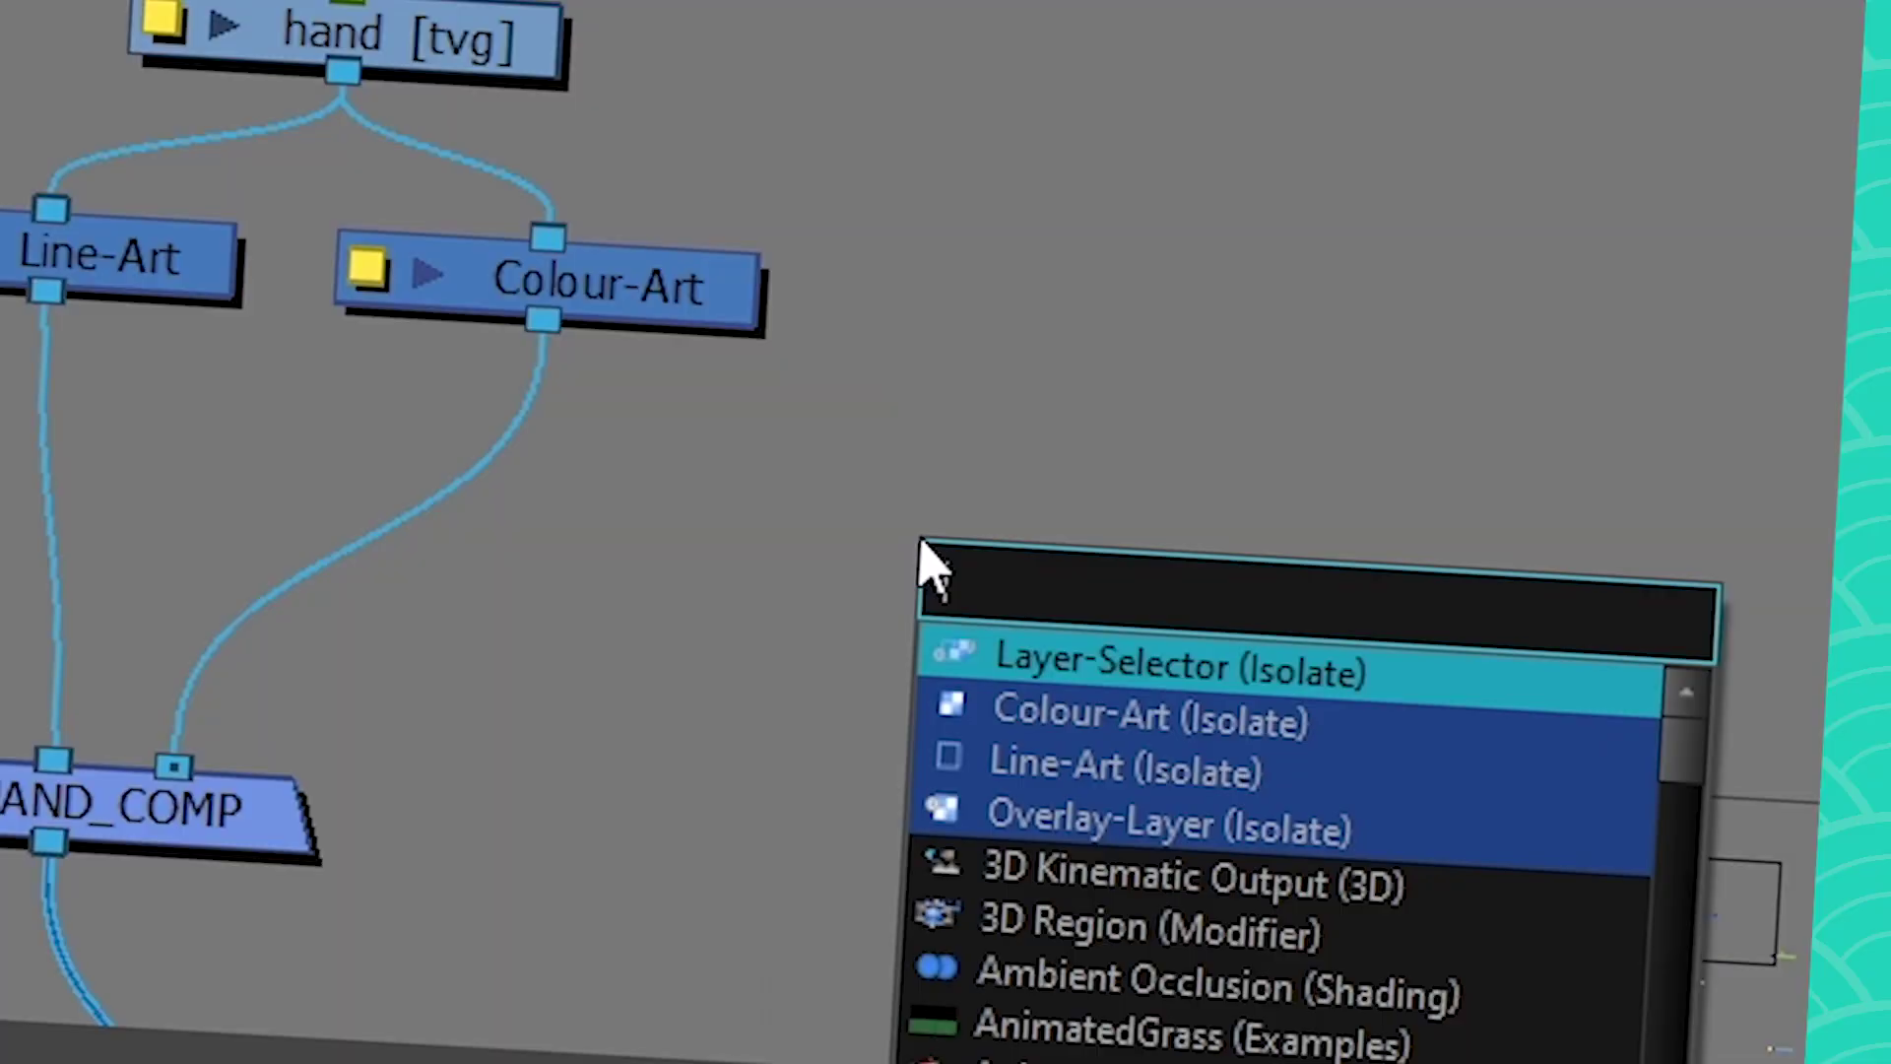
type("under")
left_click(1136, 678)
left_click_drag(1187, 530, 1199, 349)
left_click_drag(343, 71, 1191, 279)
left_click_drag(1186, 358, 1181, 393)
- Preview the hand and its teal underlay blob in Render View, and return to the normal camera display
left_click(603, 749)
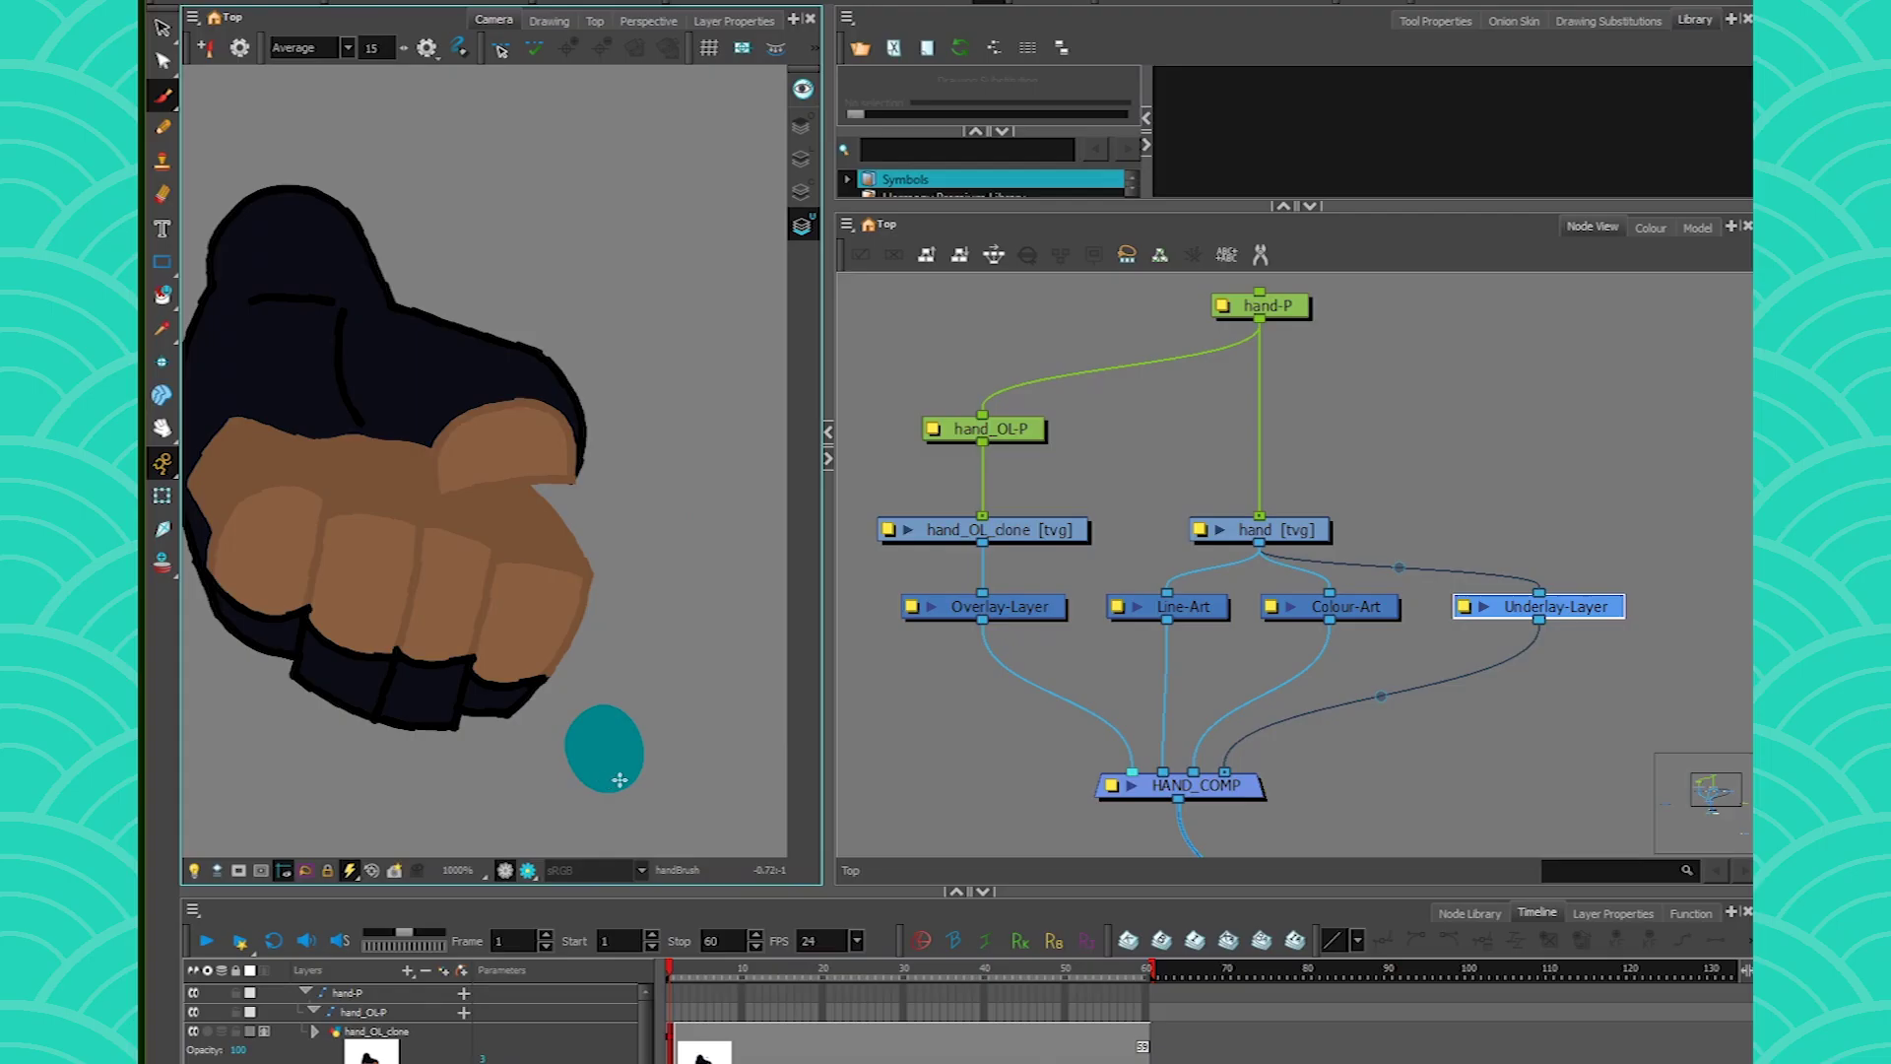
left_click(526, 870)
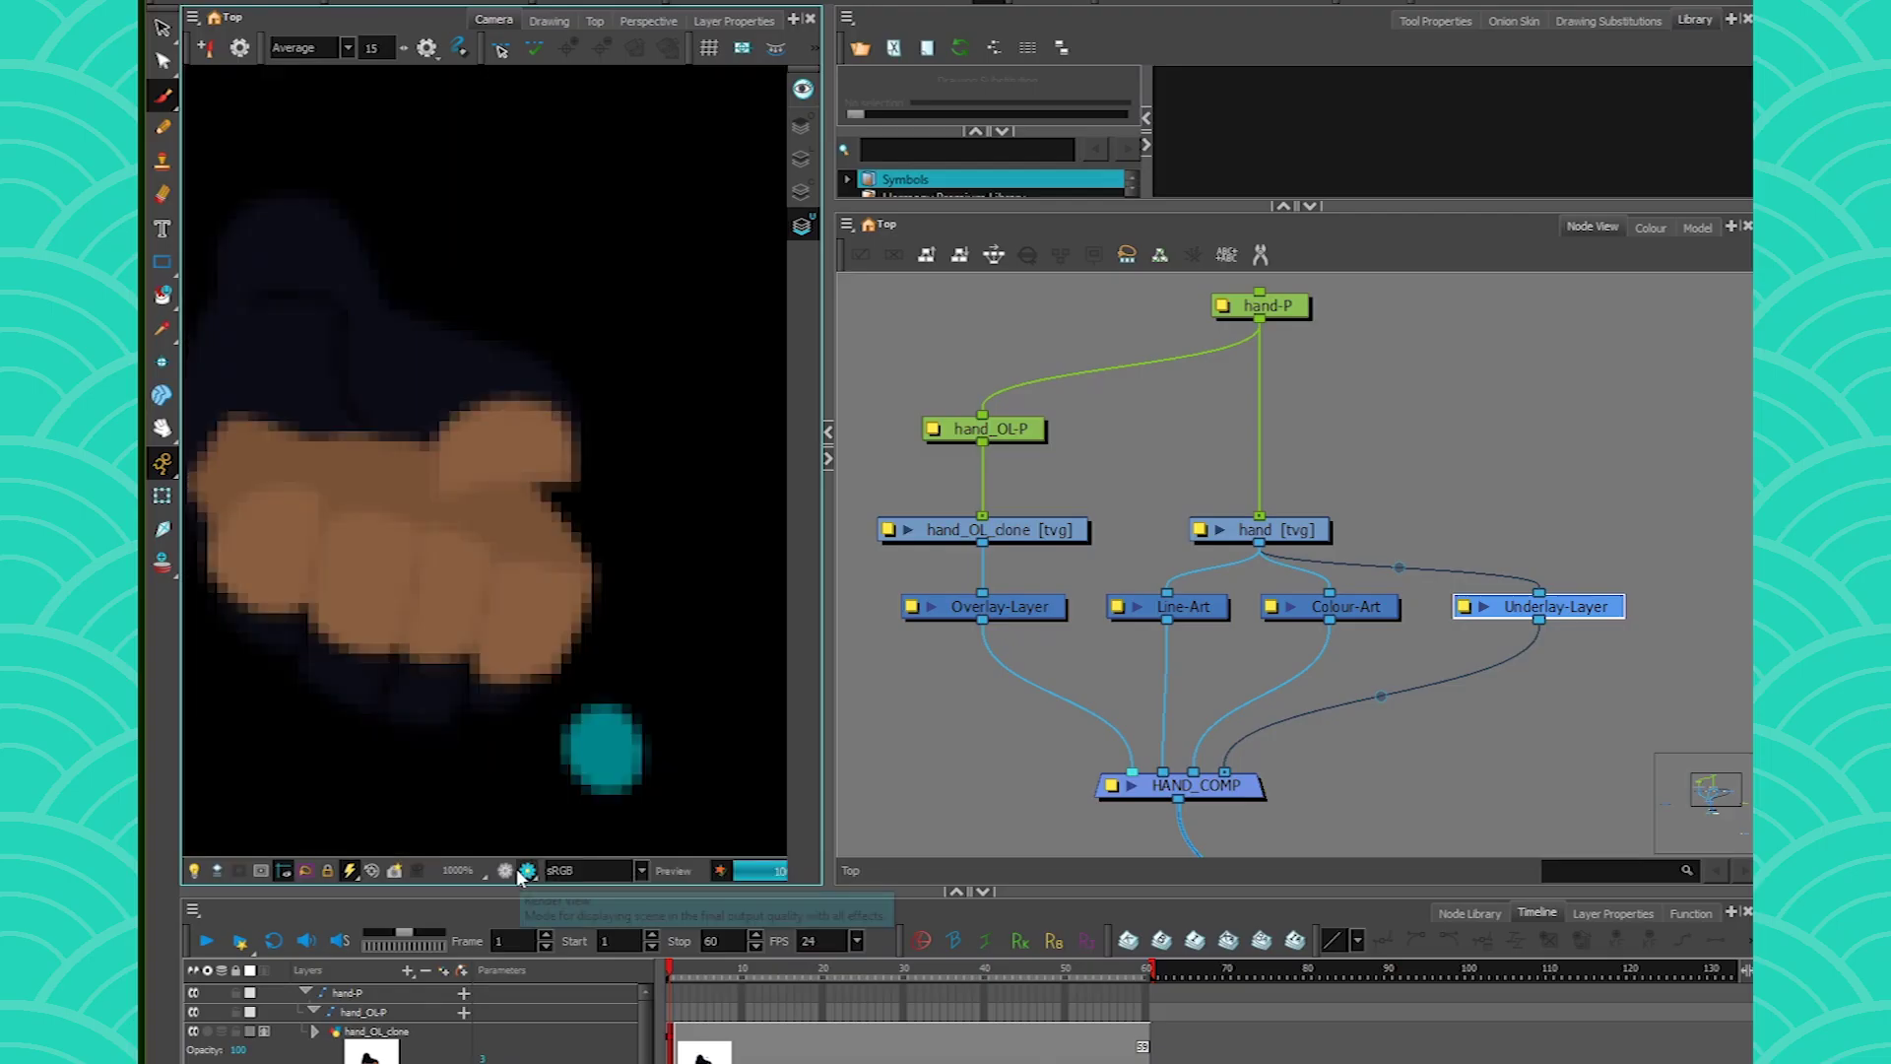
left_click(526, 871)
- Add a Visibility node and insert it on the connection between Underlay-Layer and HAND_COMP
left_click(1522, 760)
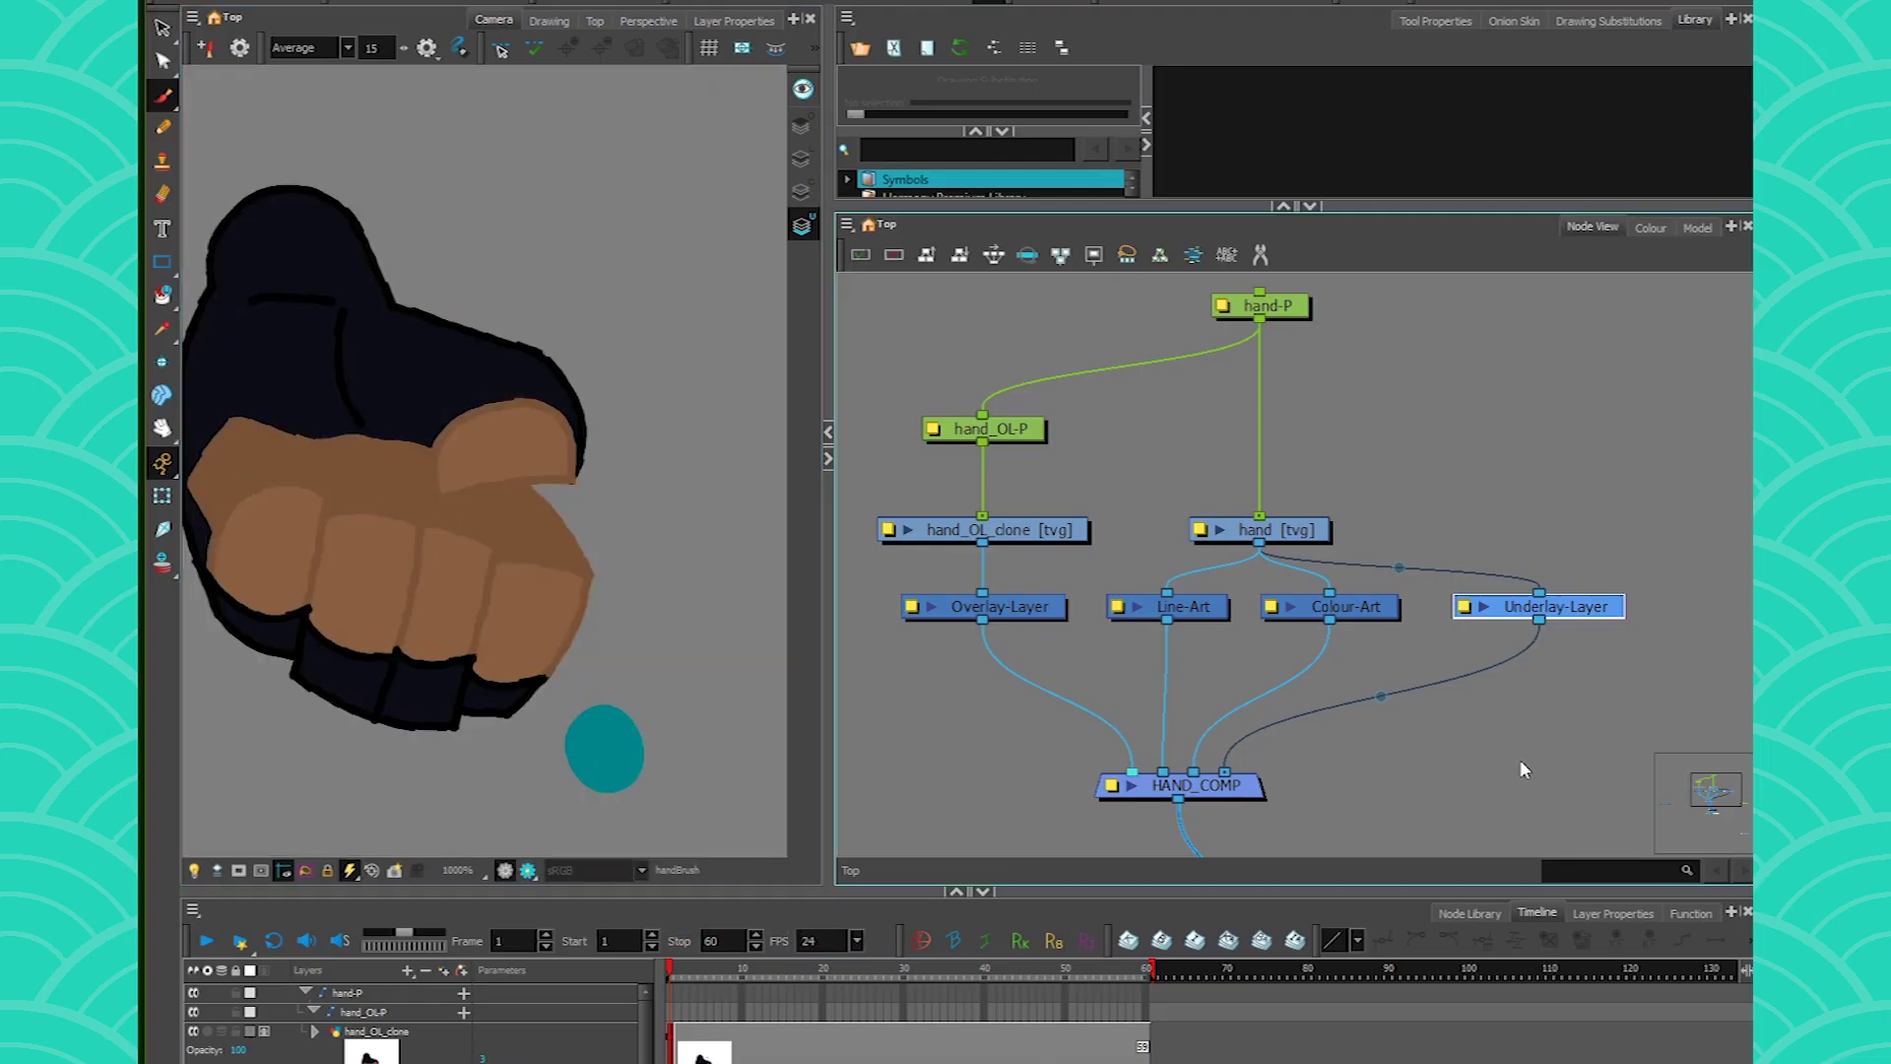
key("Tab")
type("vis")
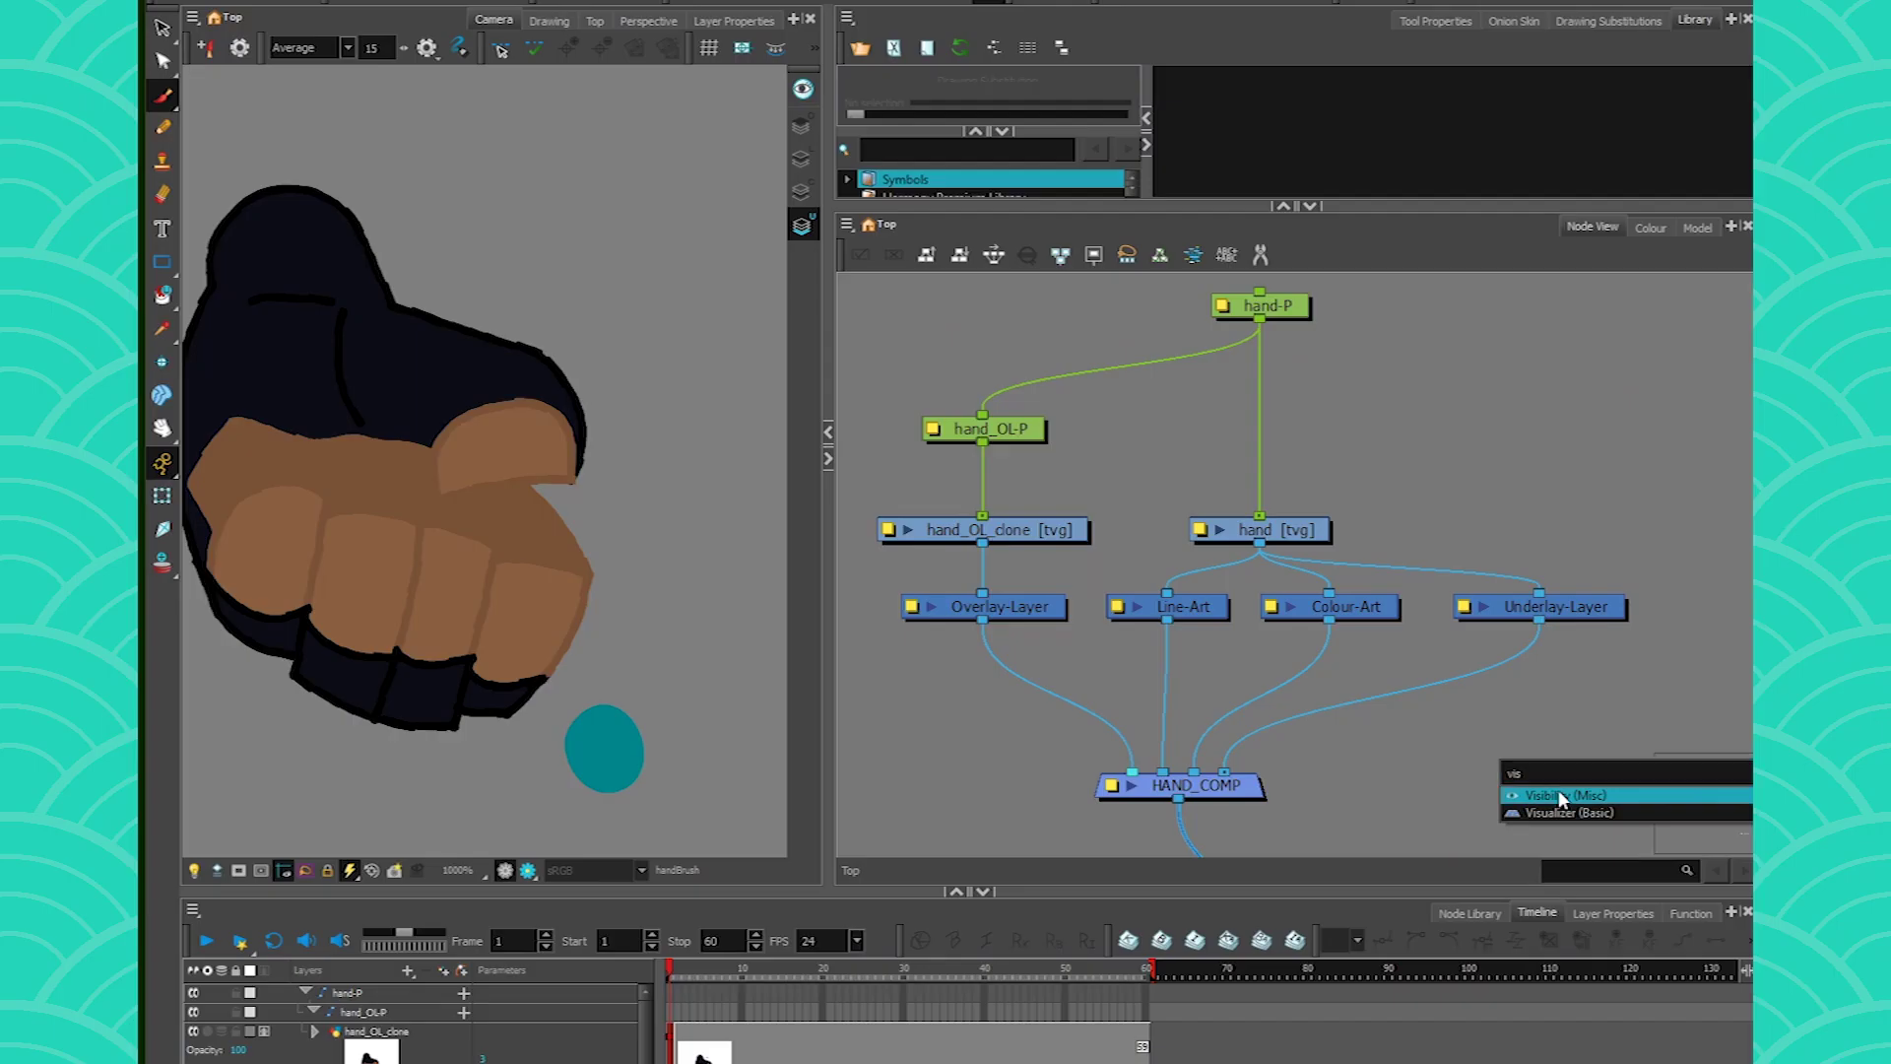
left_click(1560, 795)
left_click_drag(1545, 746, 1492, 689)
- Set the Visibility node to display in the OpenGL view with Soft Render turned off
left_click(1492, 687)
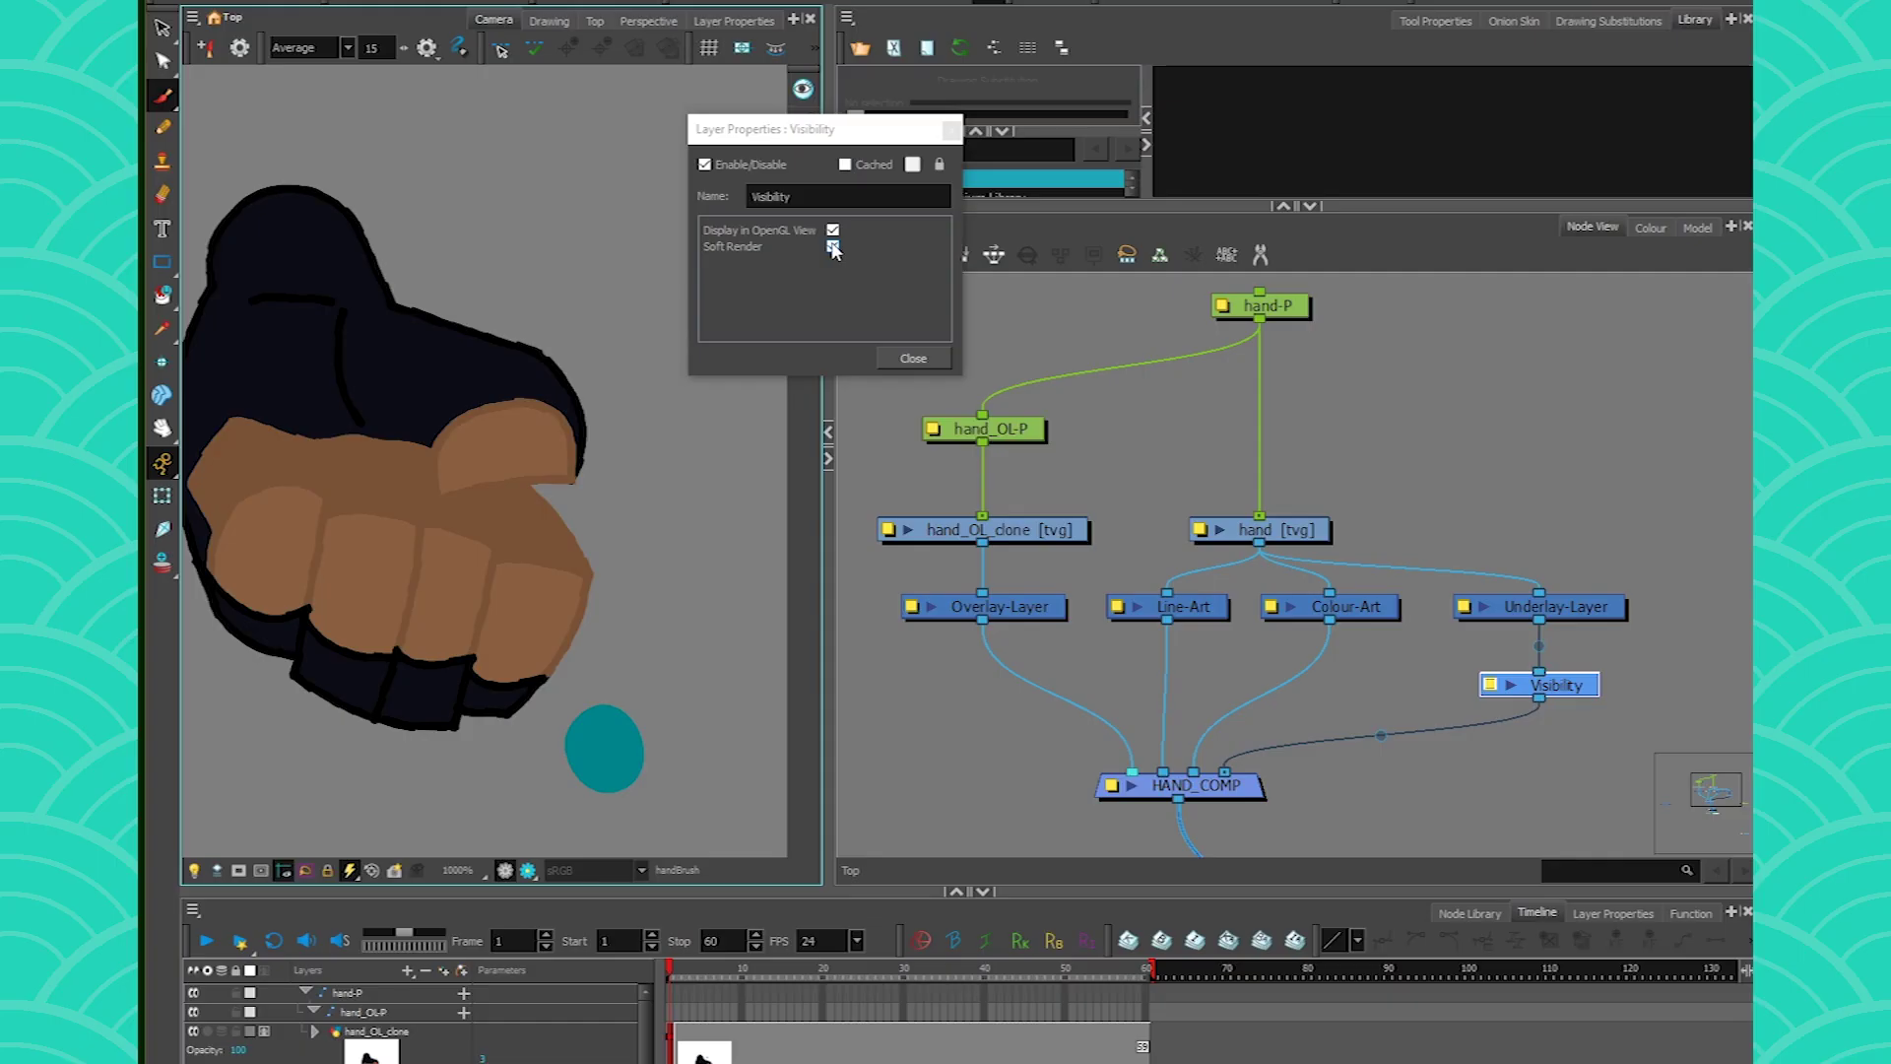
left_click(1233, 502)
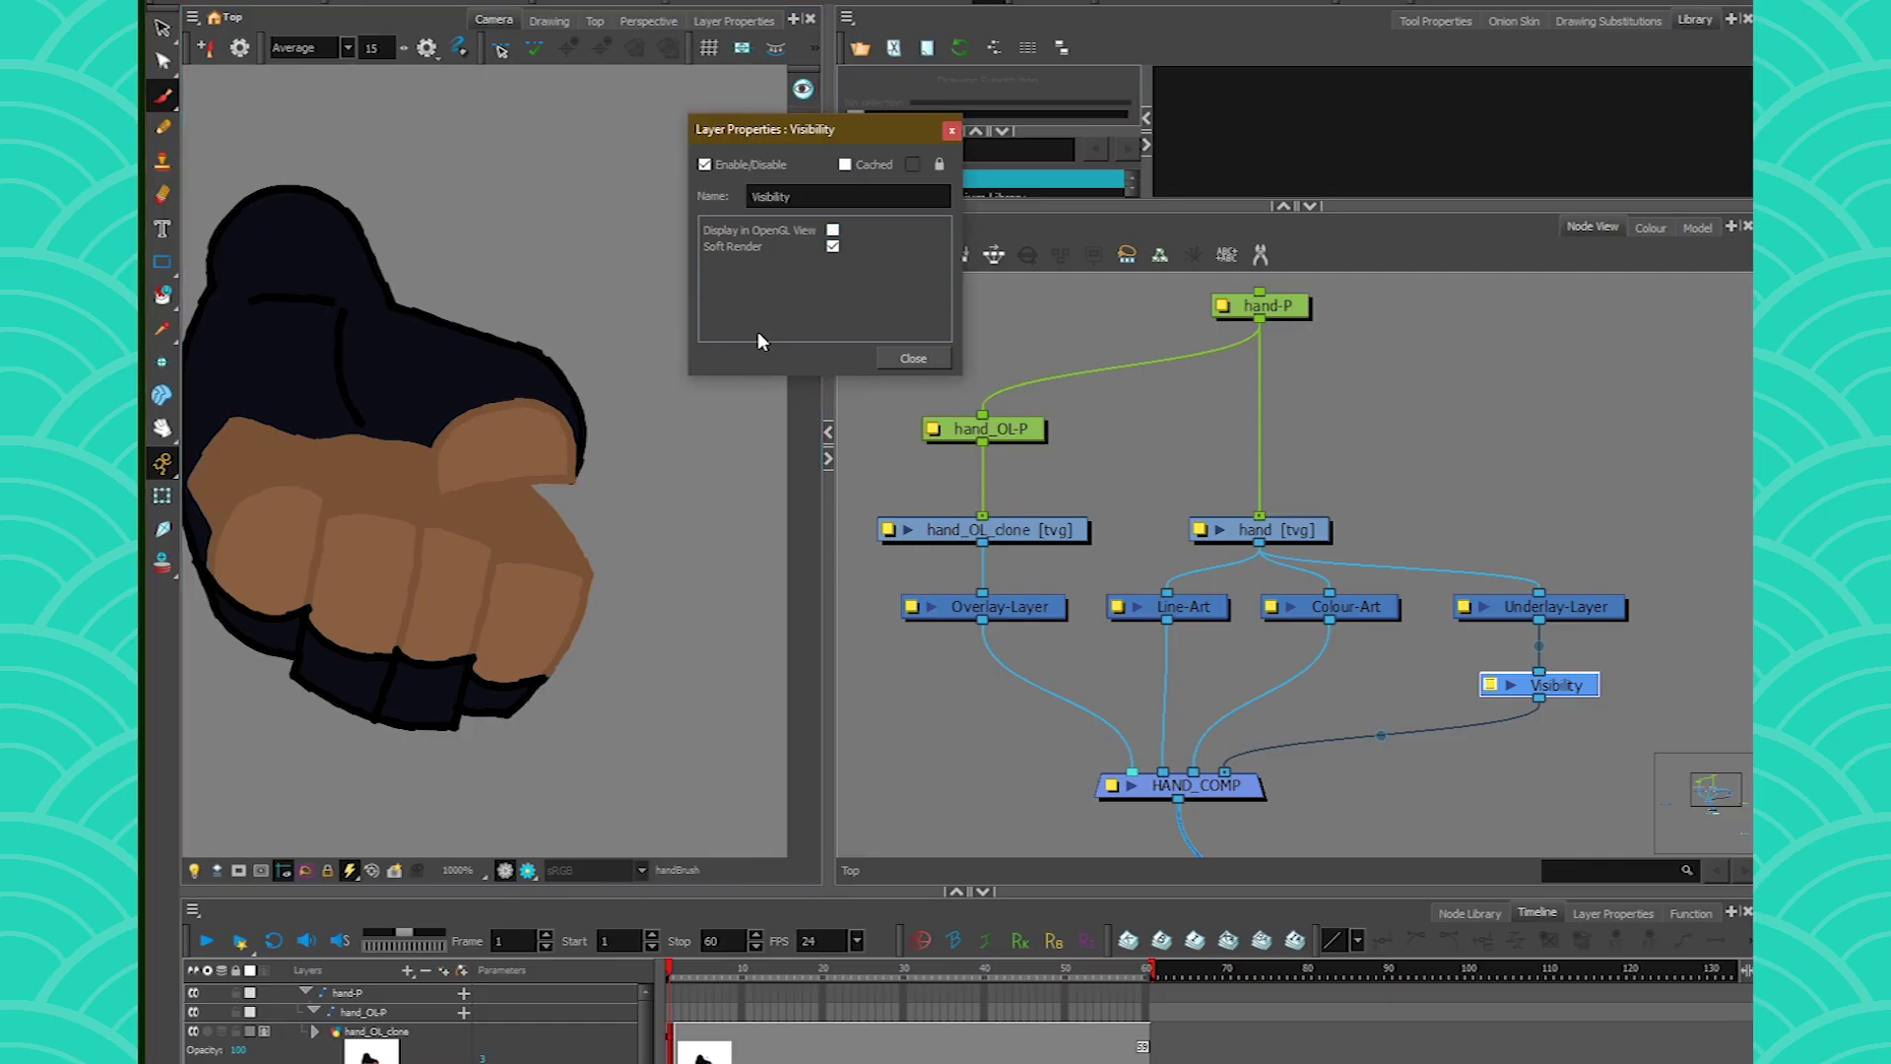
left_click(832, 229)
left_click(832, 246)
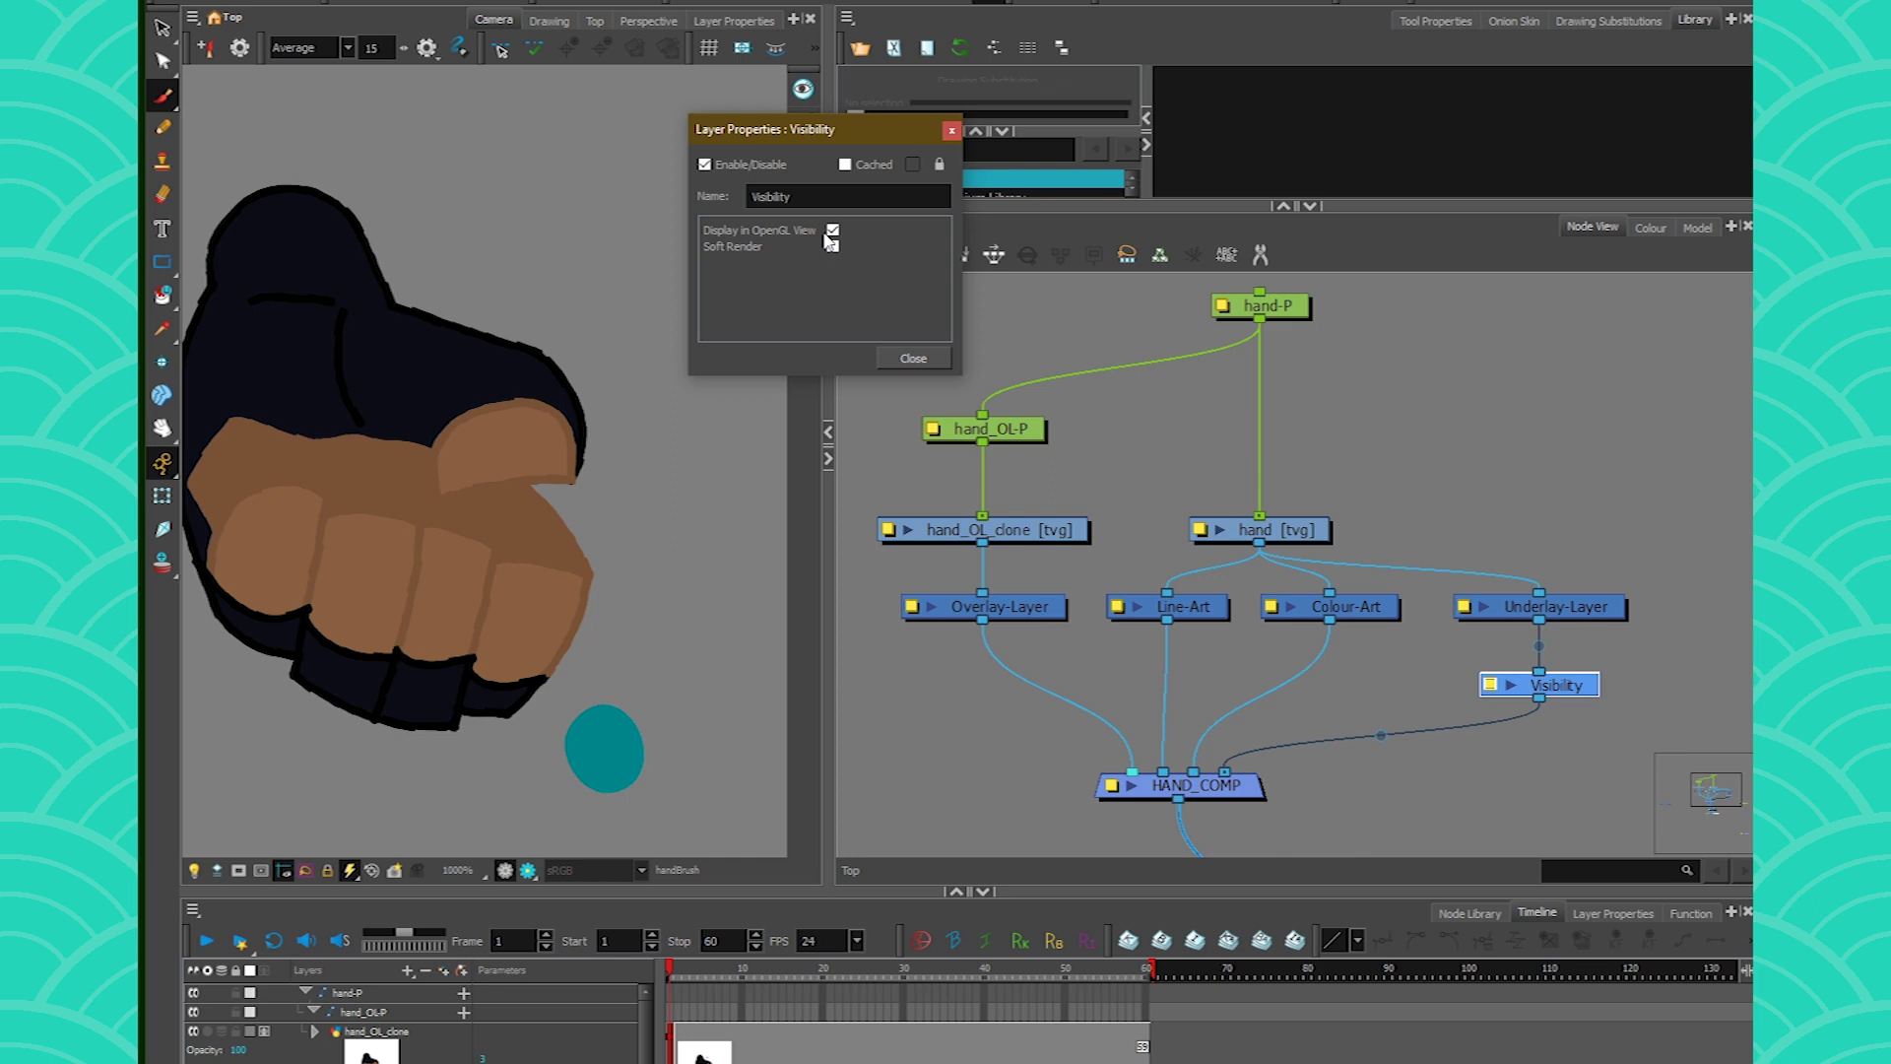
- Preview the hand in Render View, return to the normal camera display and close the Visibility node's properties
left_click(527, 870)
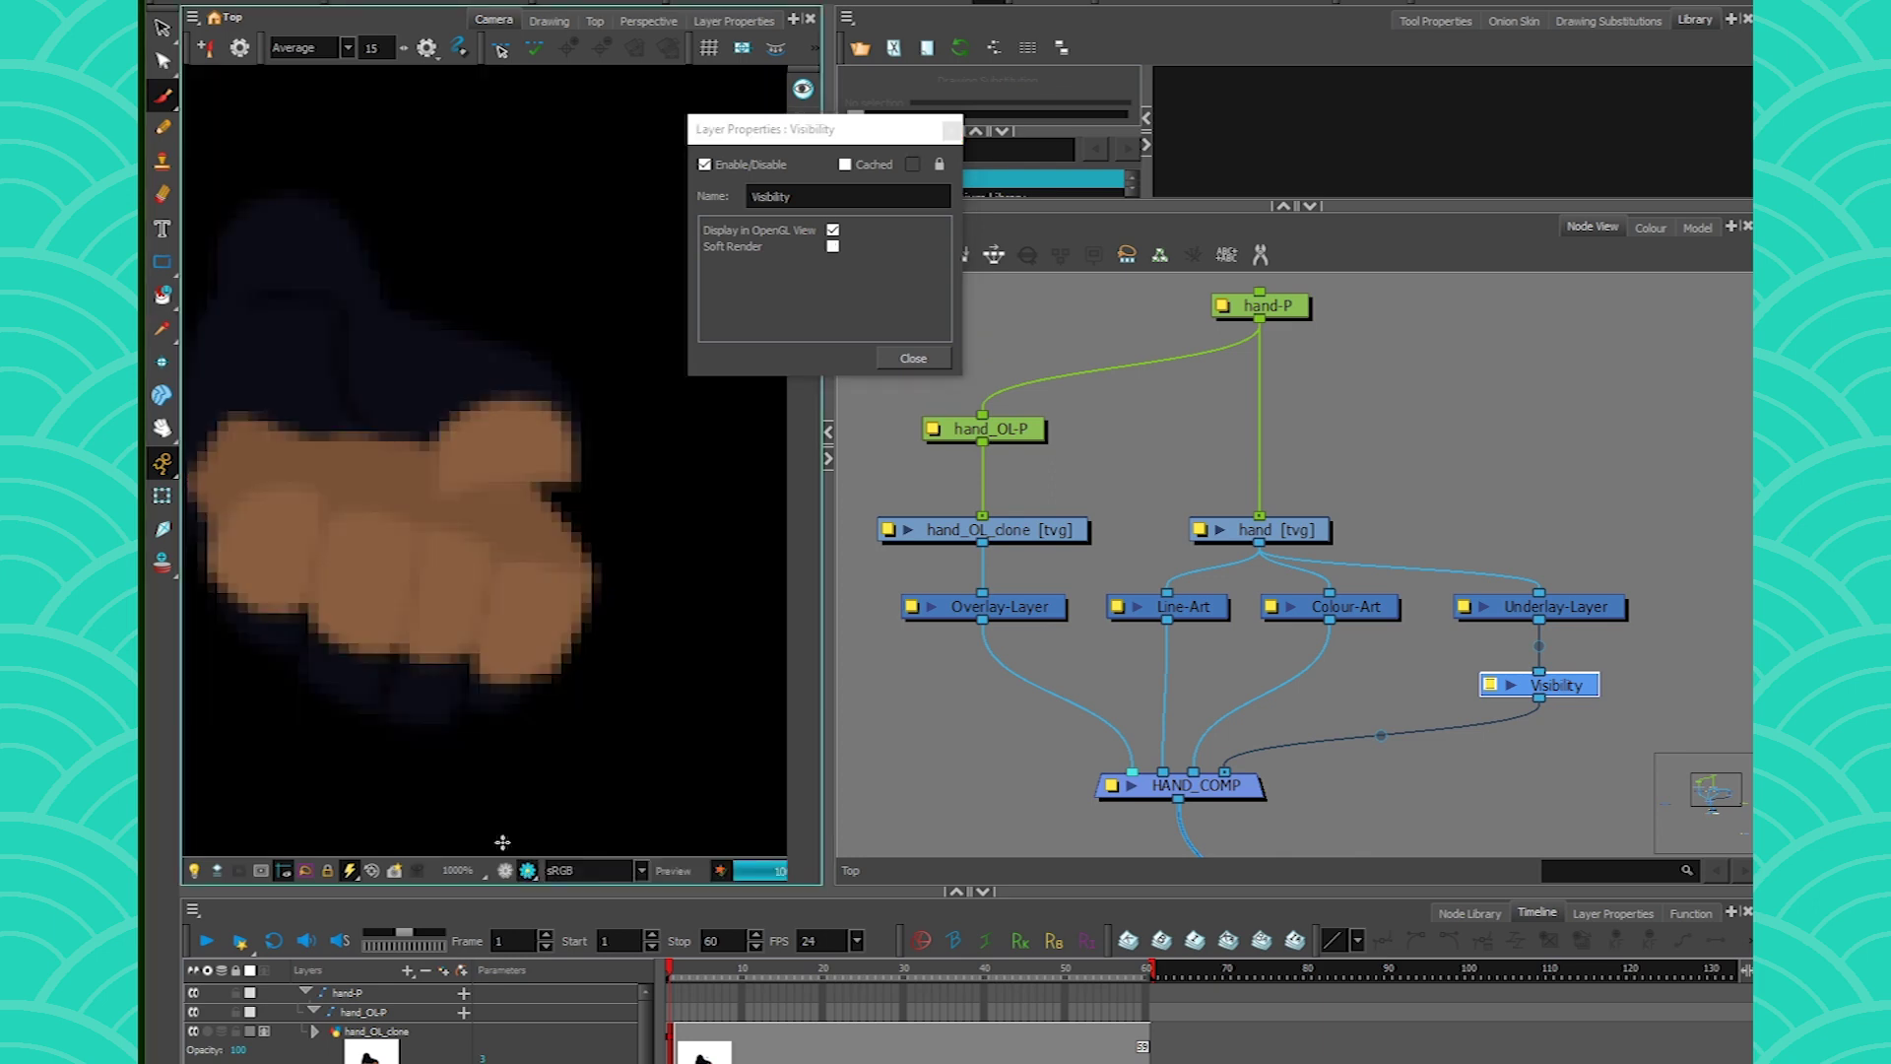
left_click(505, 869)
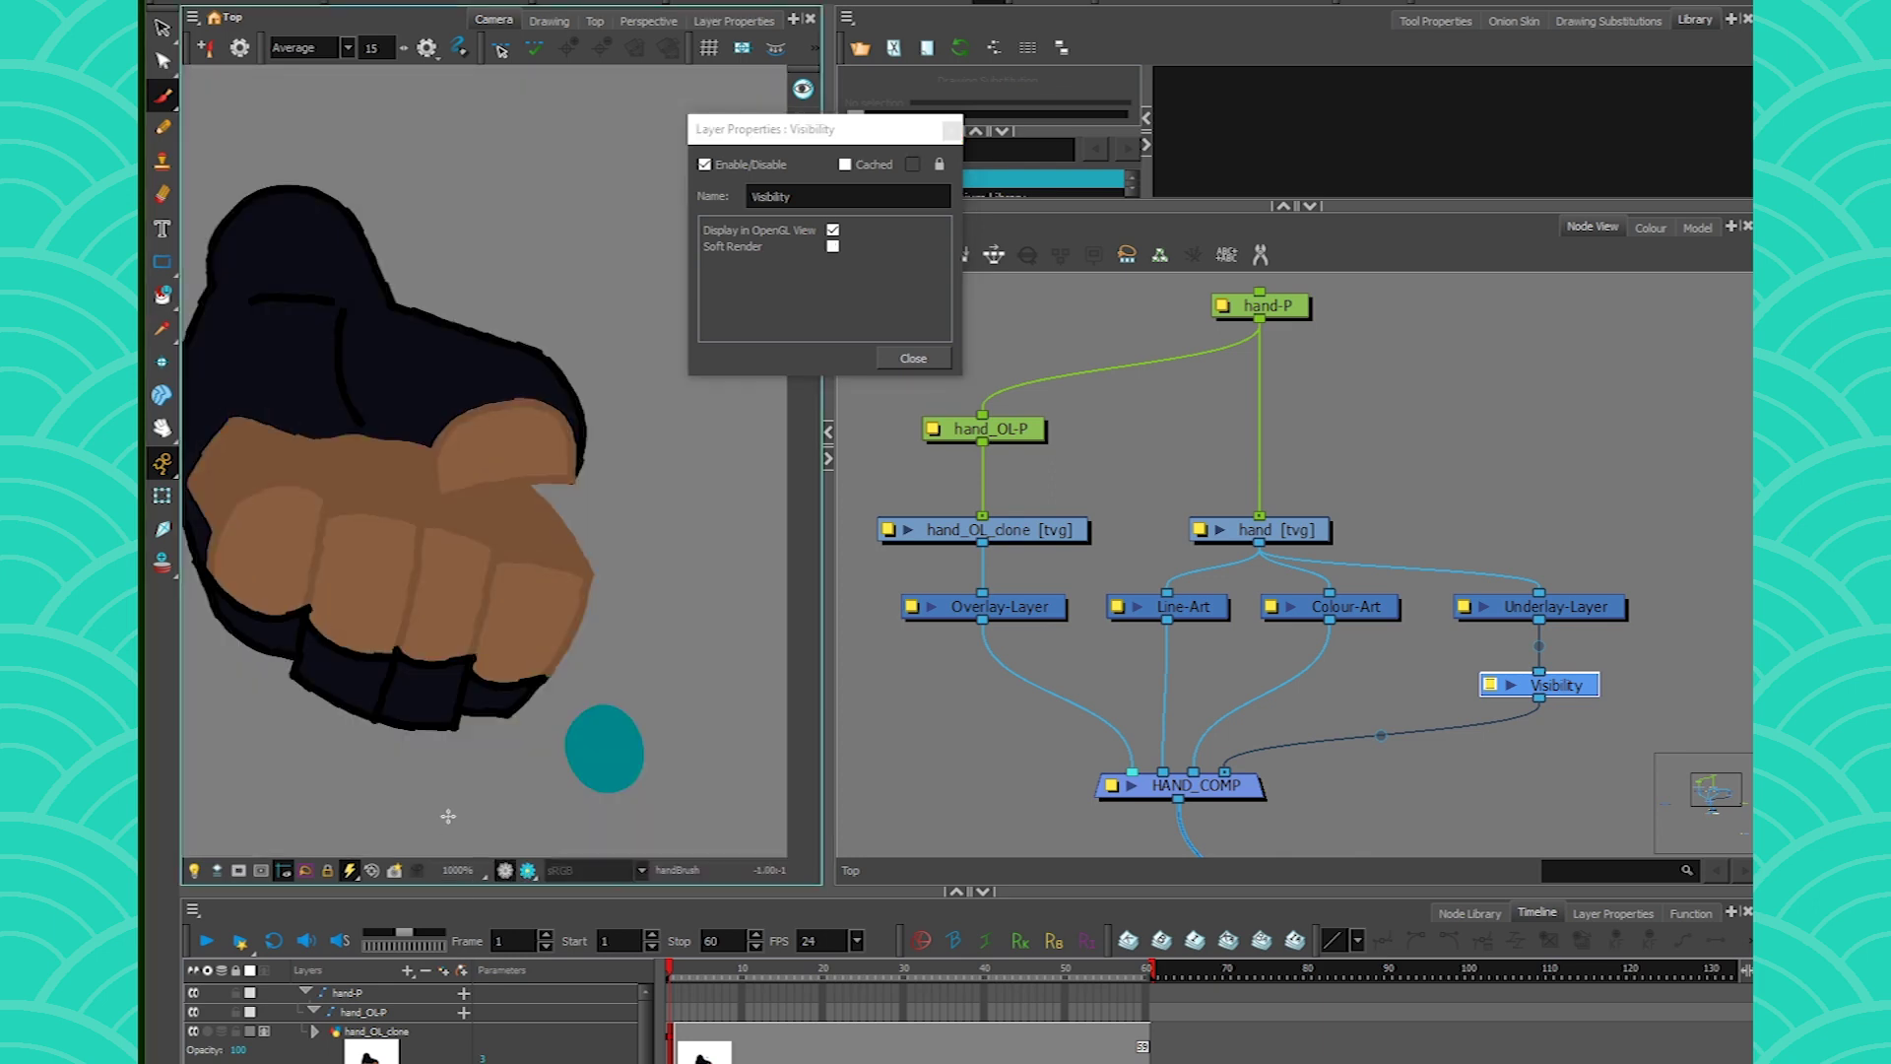
left_click(906, 357)
left_click(908, 360)
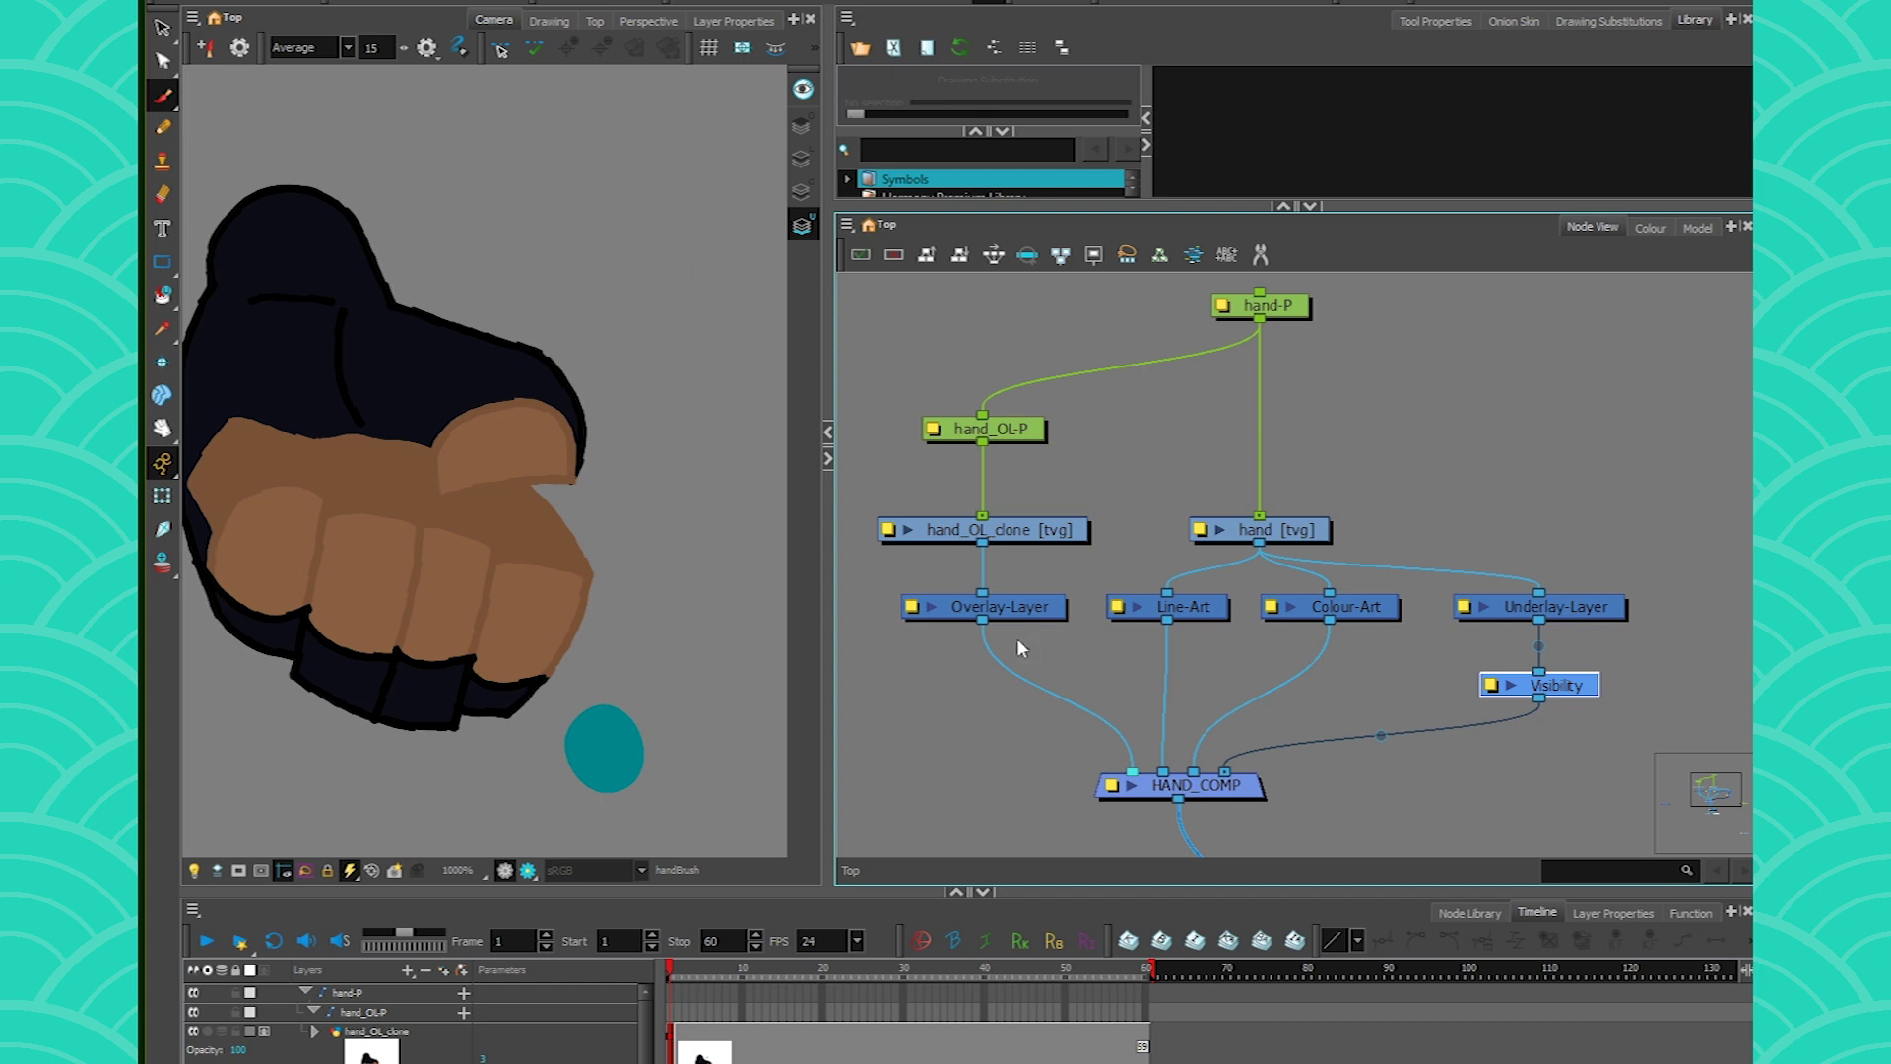
left_click(959, 735)
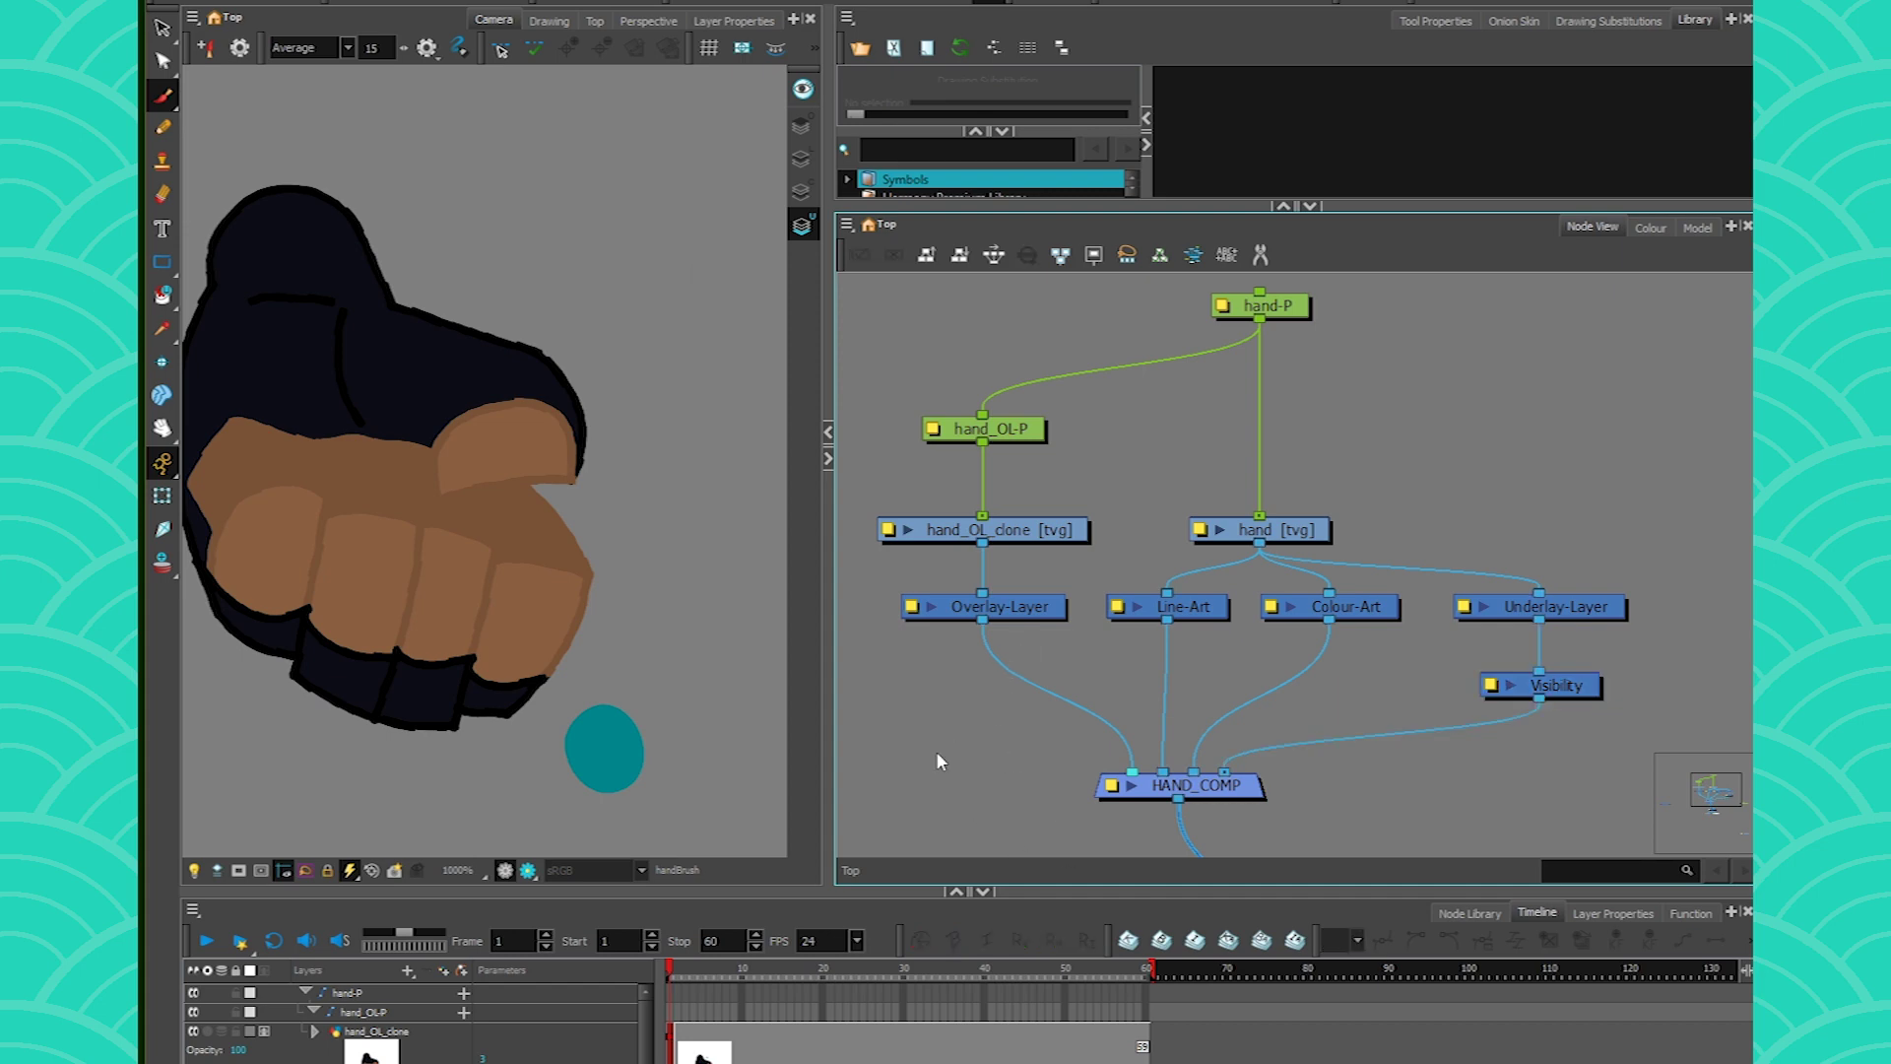
- Try moving the overlay fingers sideways off the hand using the hand_OL-P peg, and undo the move
left_click(1017, 434)
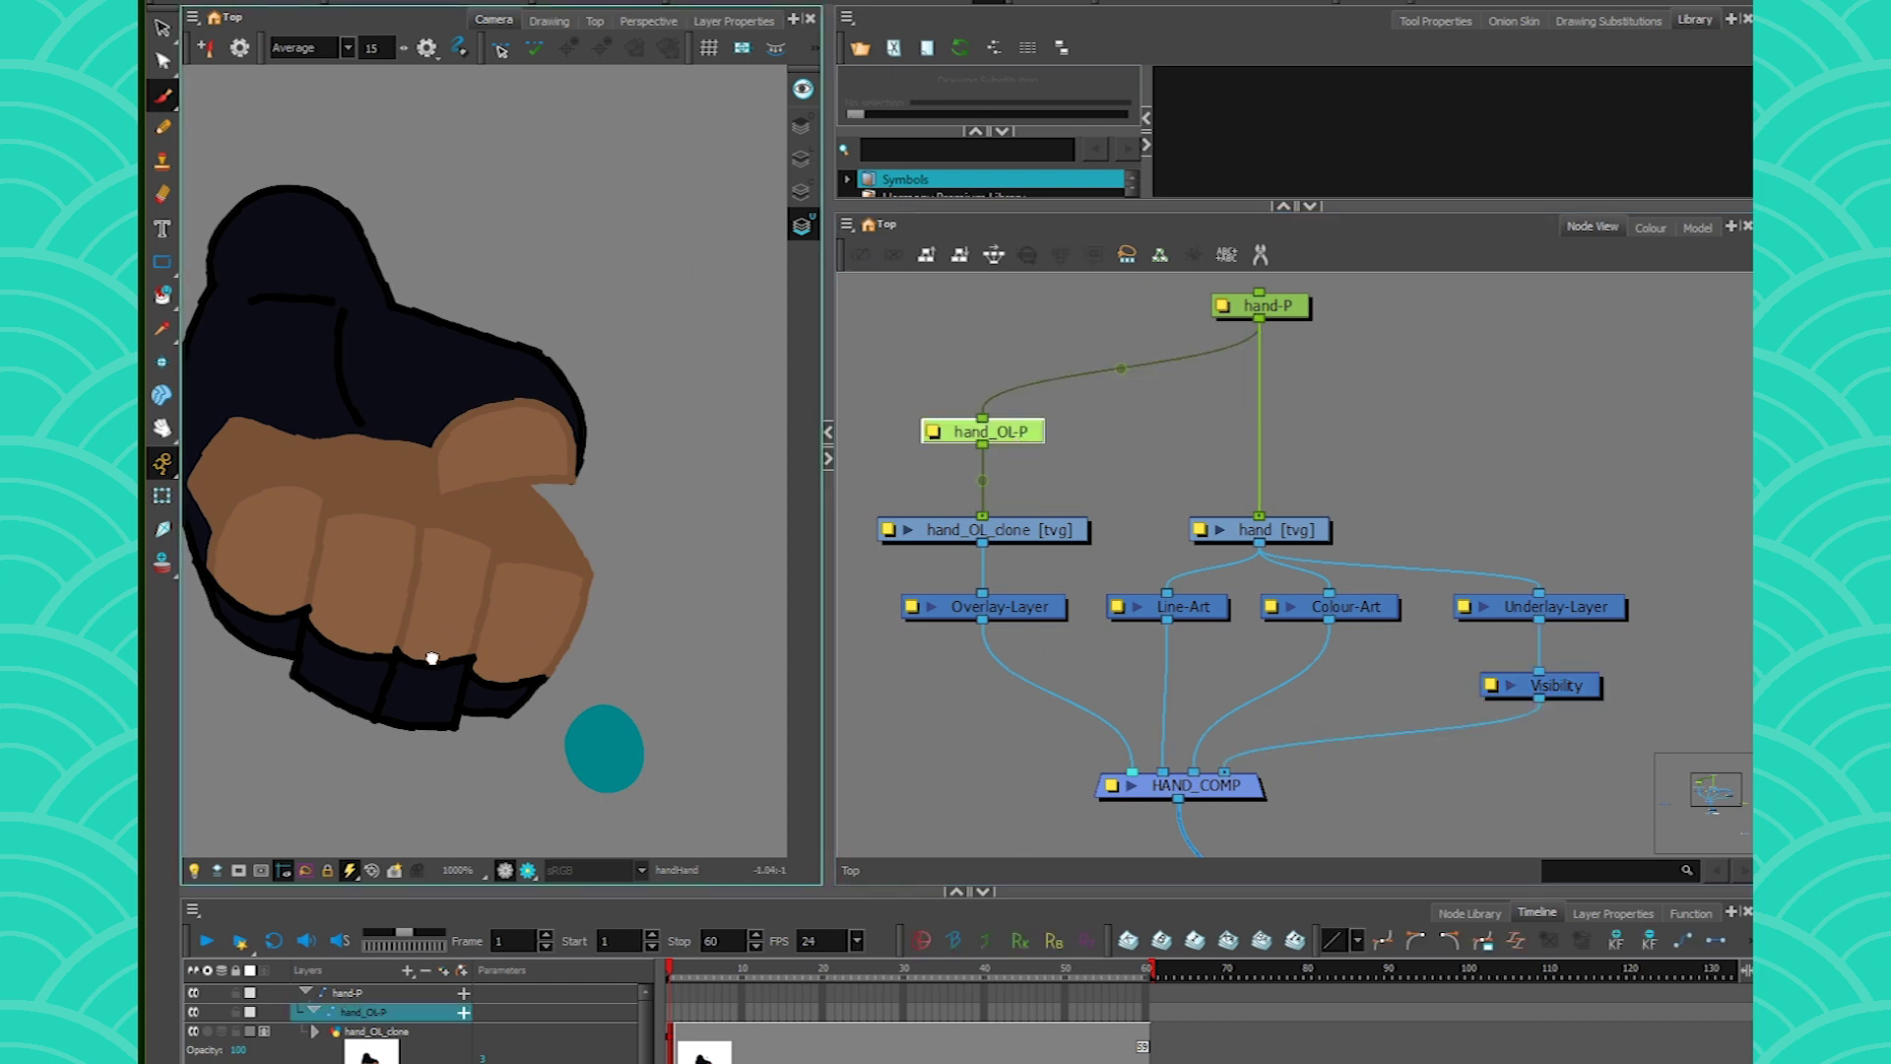
left_click_drag(423, 655, 483, 654)
left_click(163, 495)
left_click_drag(473, 500, 561, 498)
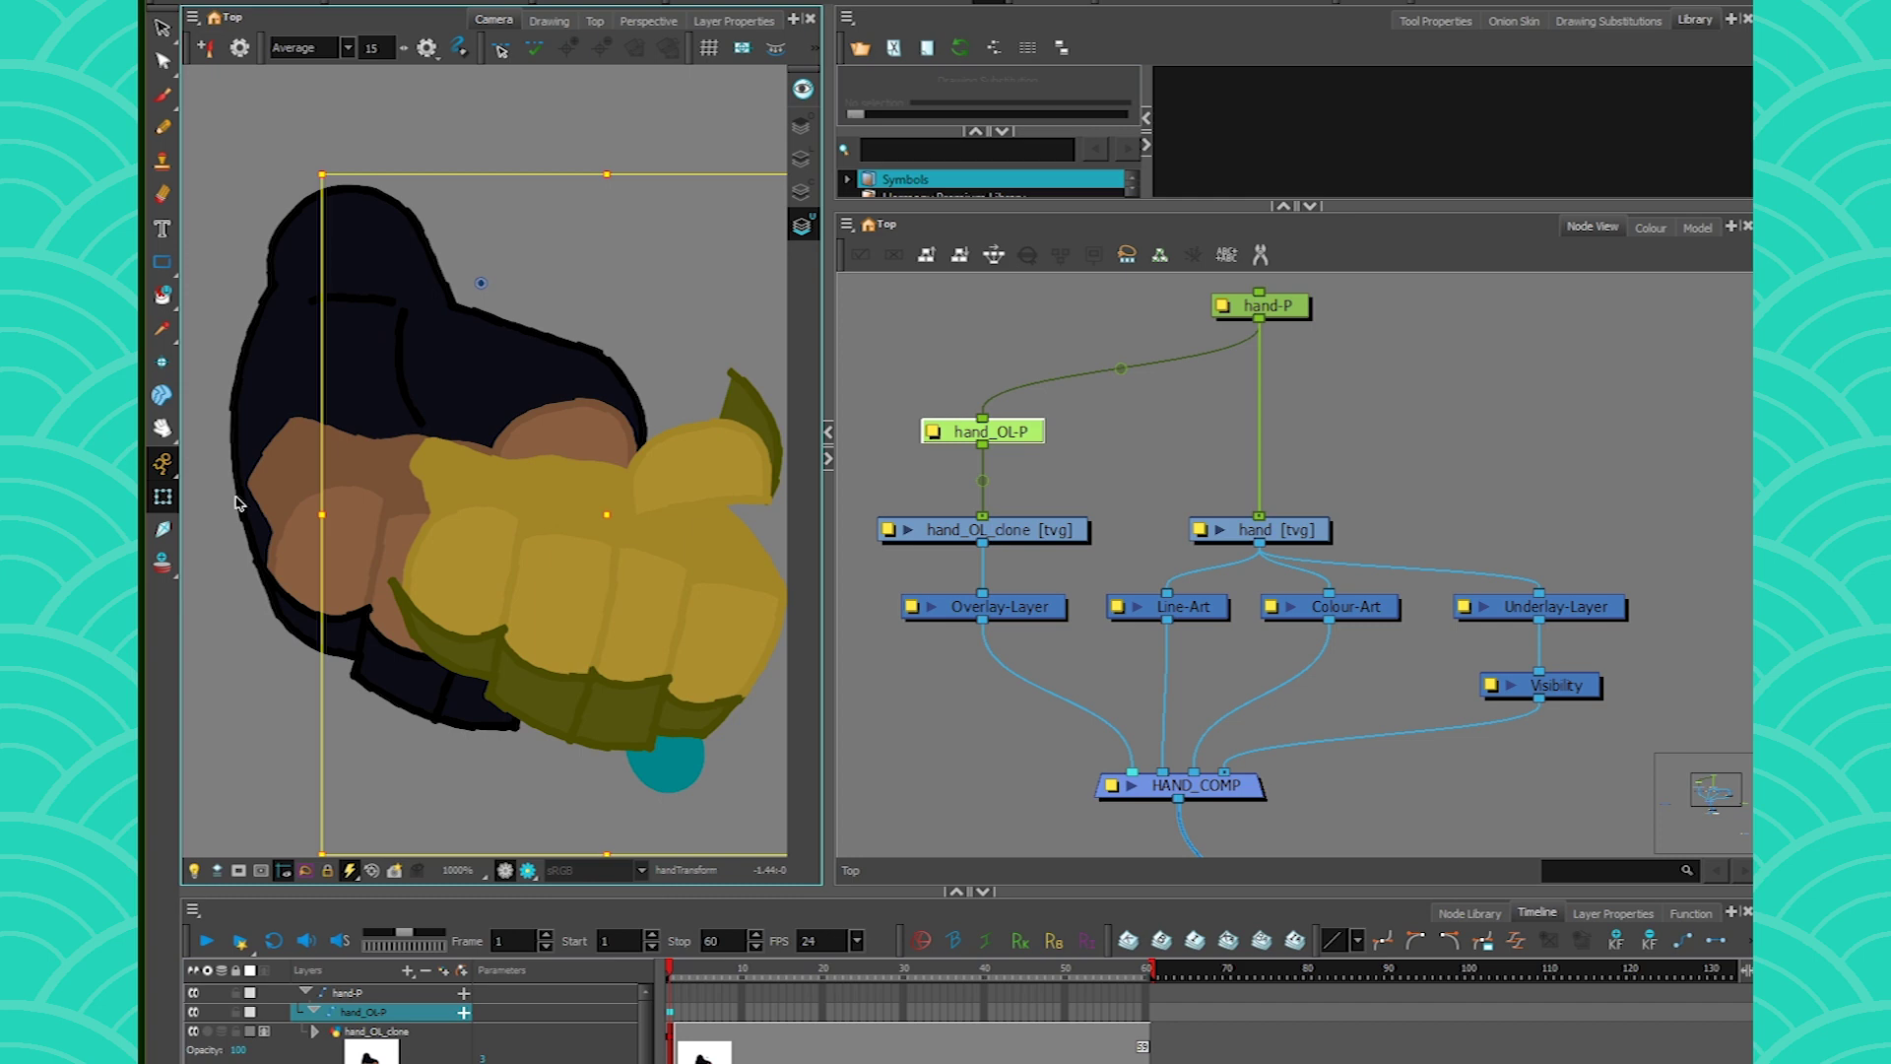
key("ctrl+z")
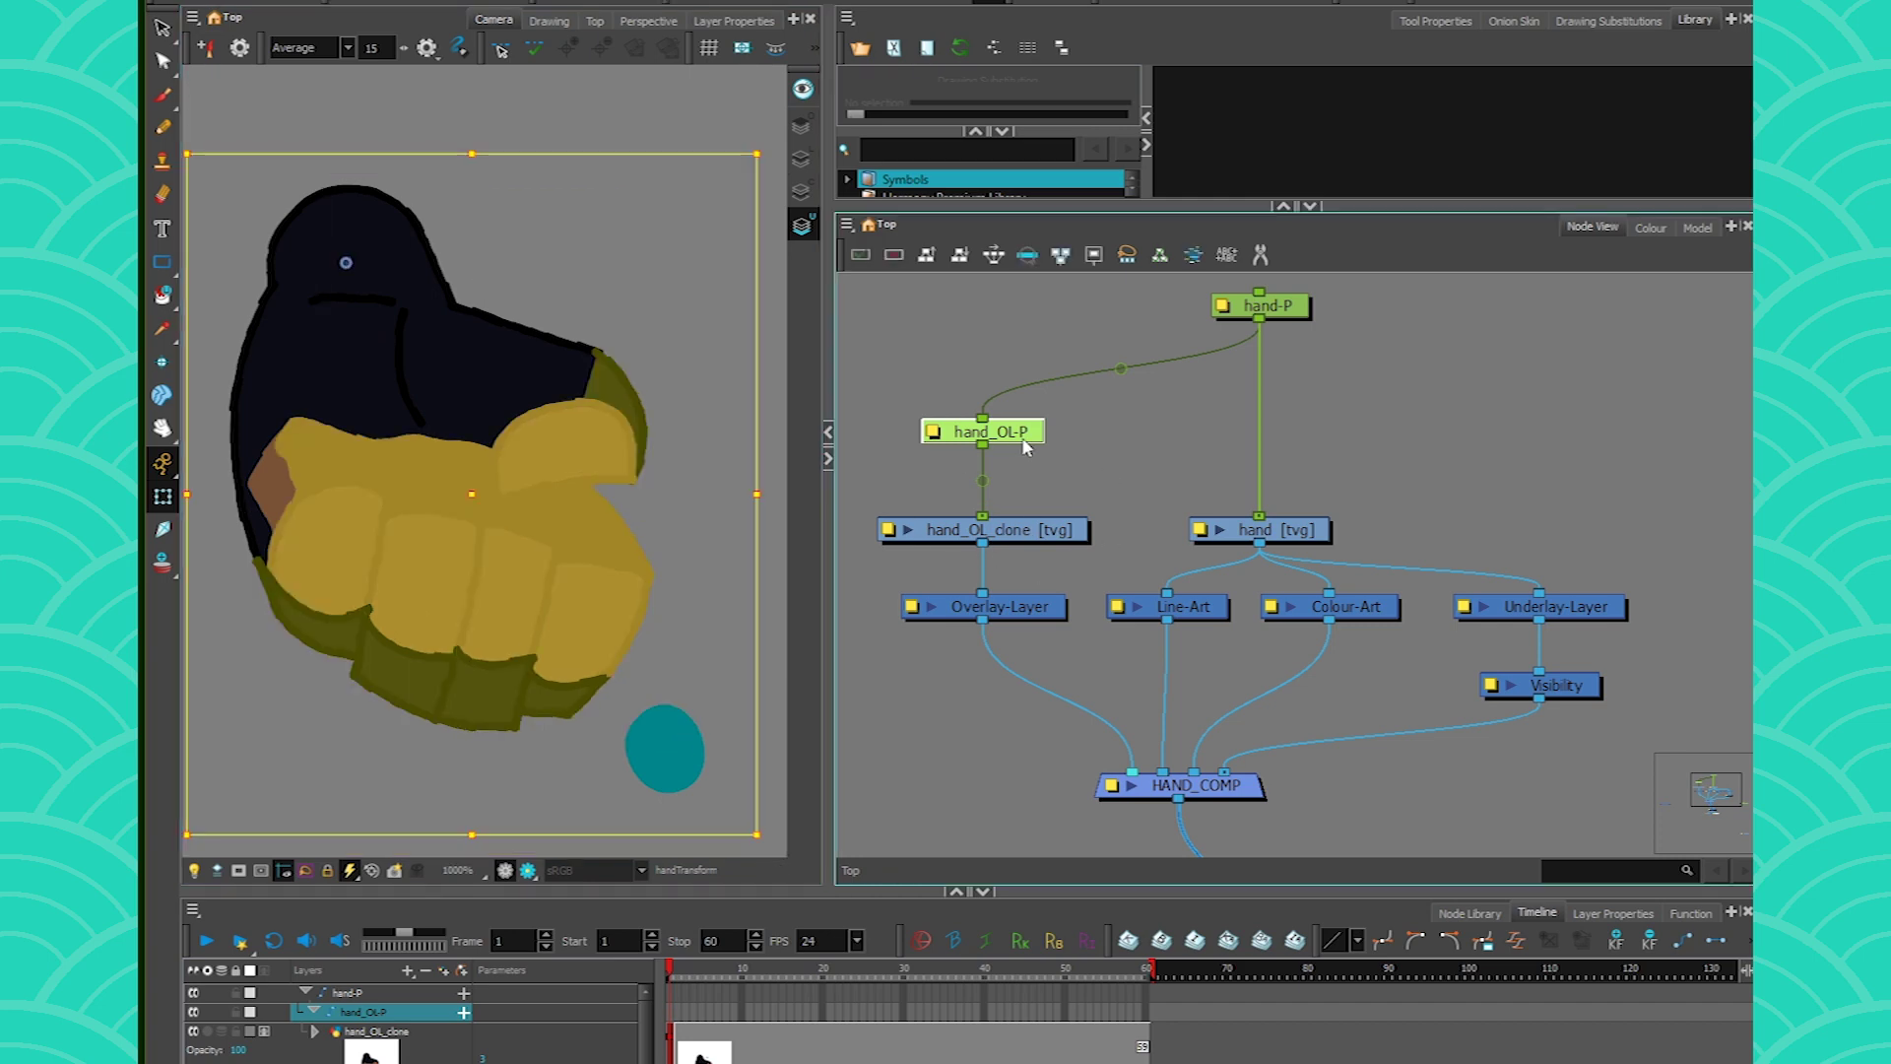
- Try rotating the hand_OL-P overlay clockwise about a temporary pivot at the palm's outer edge, and undo the rotation
scroll(345, 268, "down", 2)
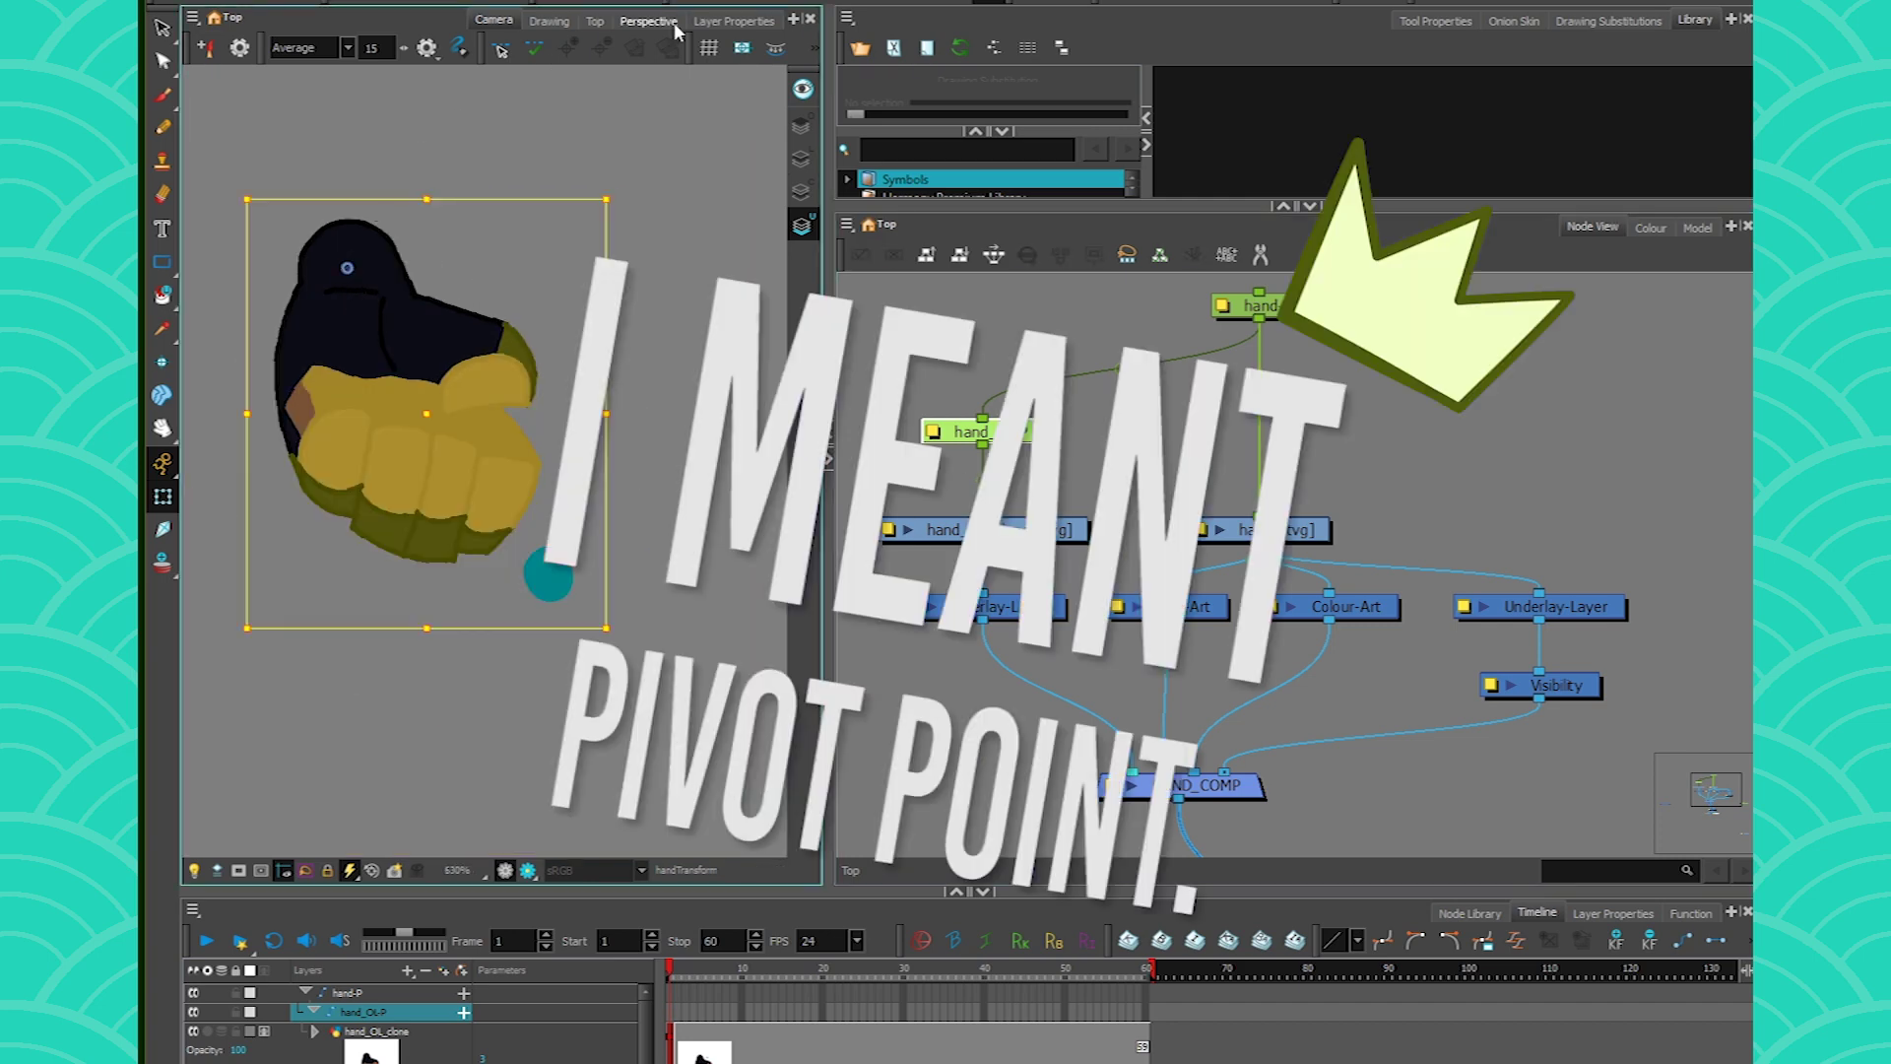
left_click(1112, 4)
left_click_drag(341, 267, 422, 496)
left_click(163, 497)
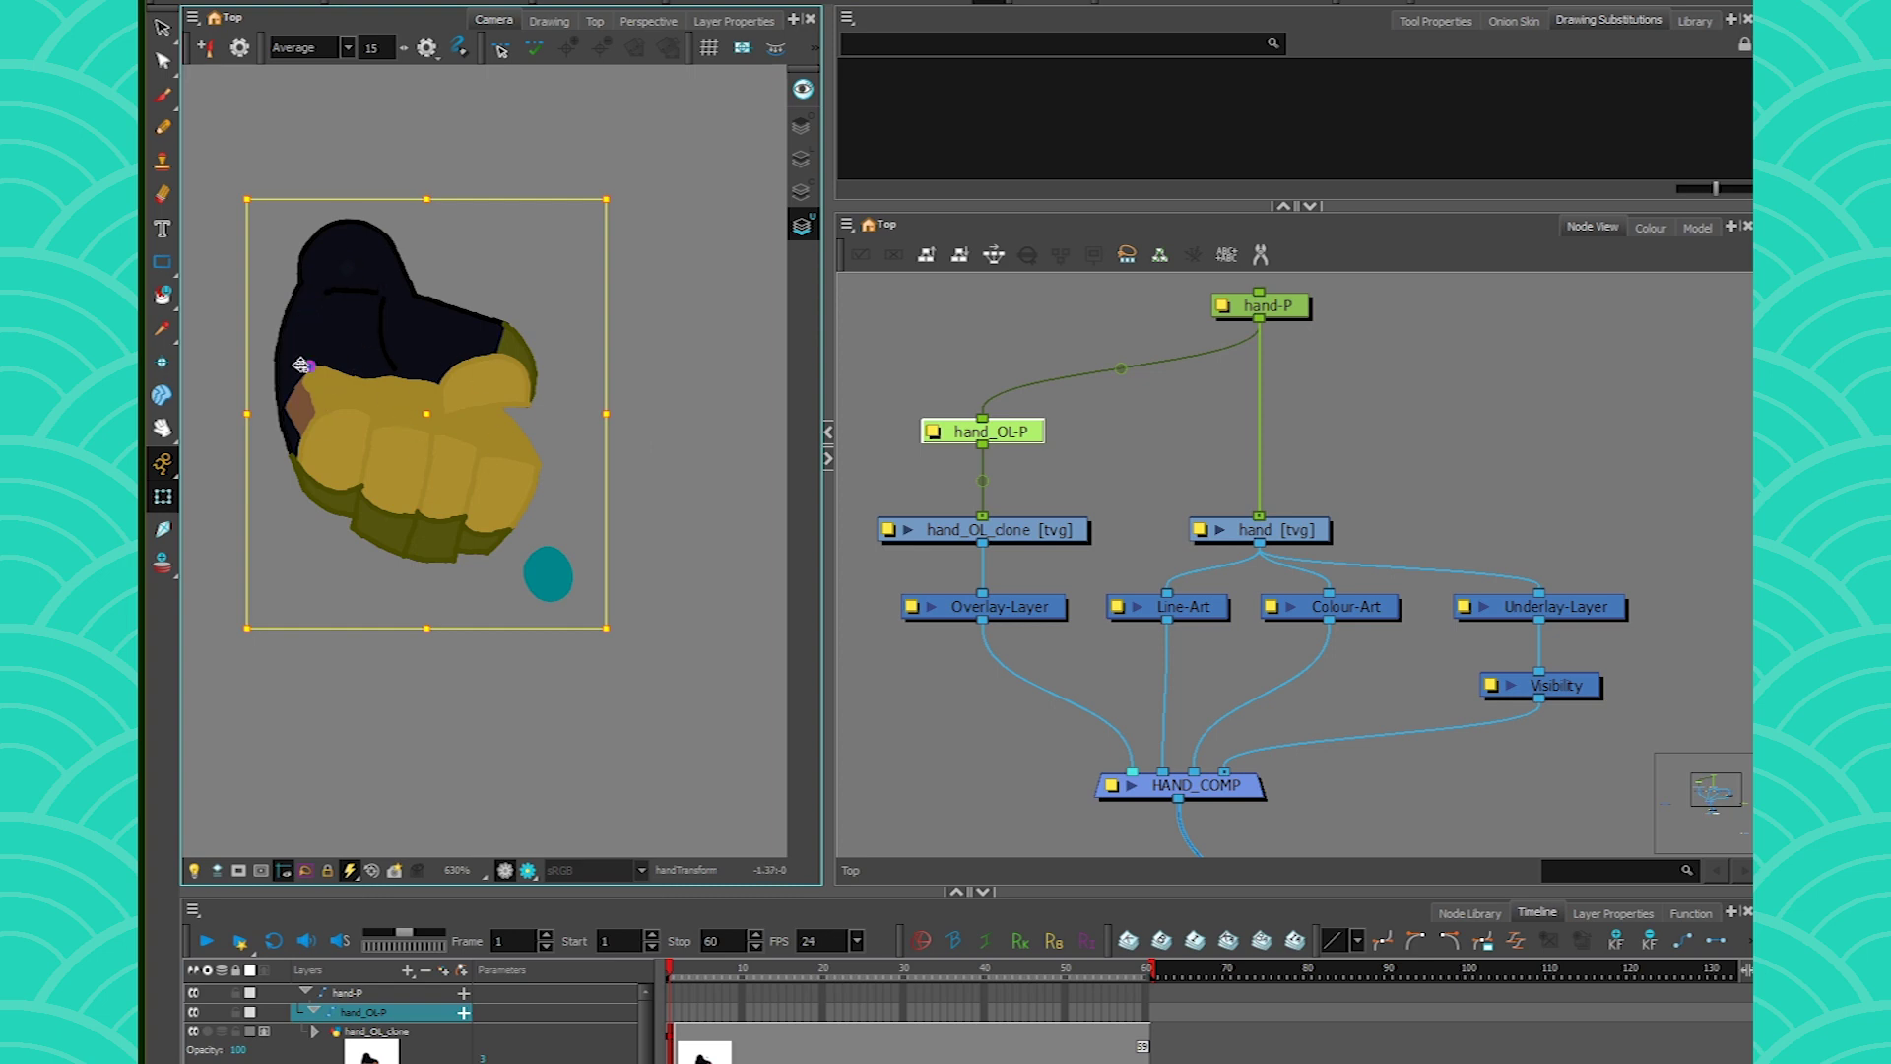
left_click(296, 450)
mouse_move(603, 622)
left_mouse_down()
mouse_move(633, 617)
mouse_move(544, 705)
left_mouse_up()
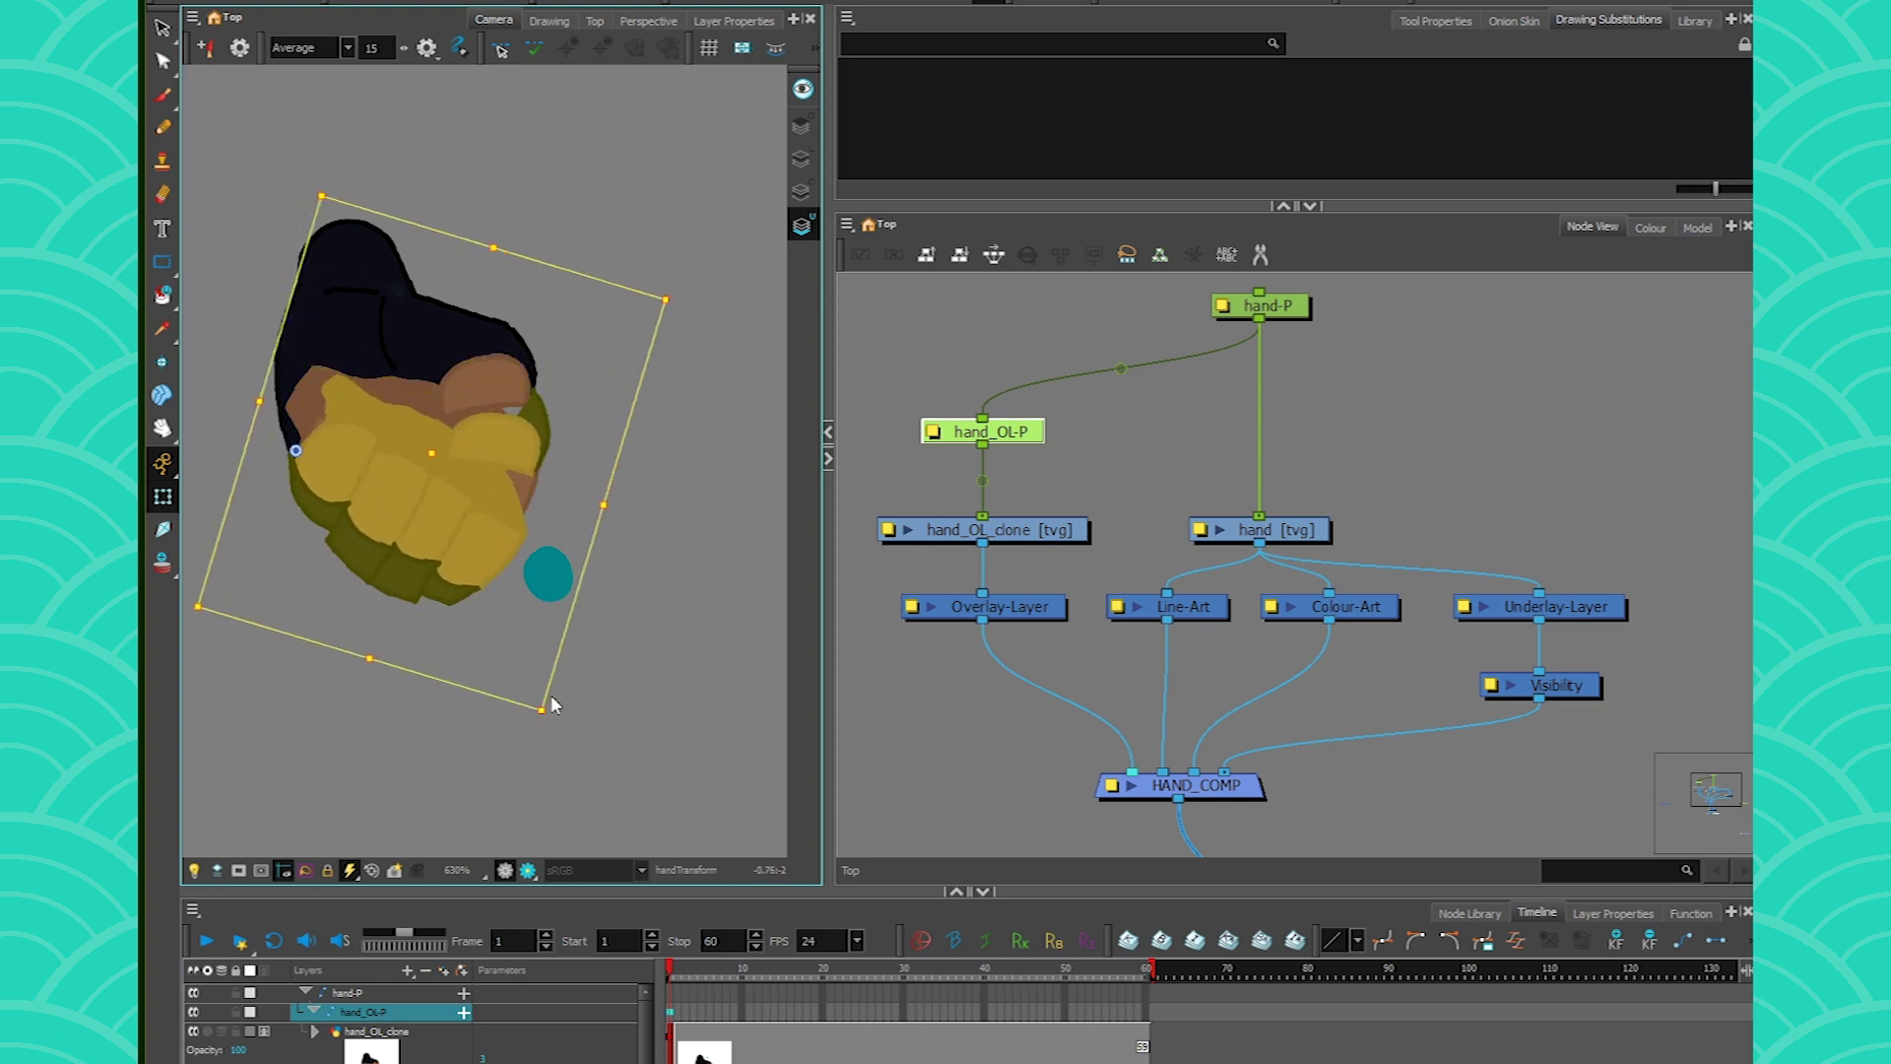
left_click(941, 484)
left_click(983, 432)
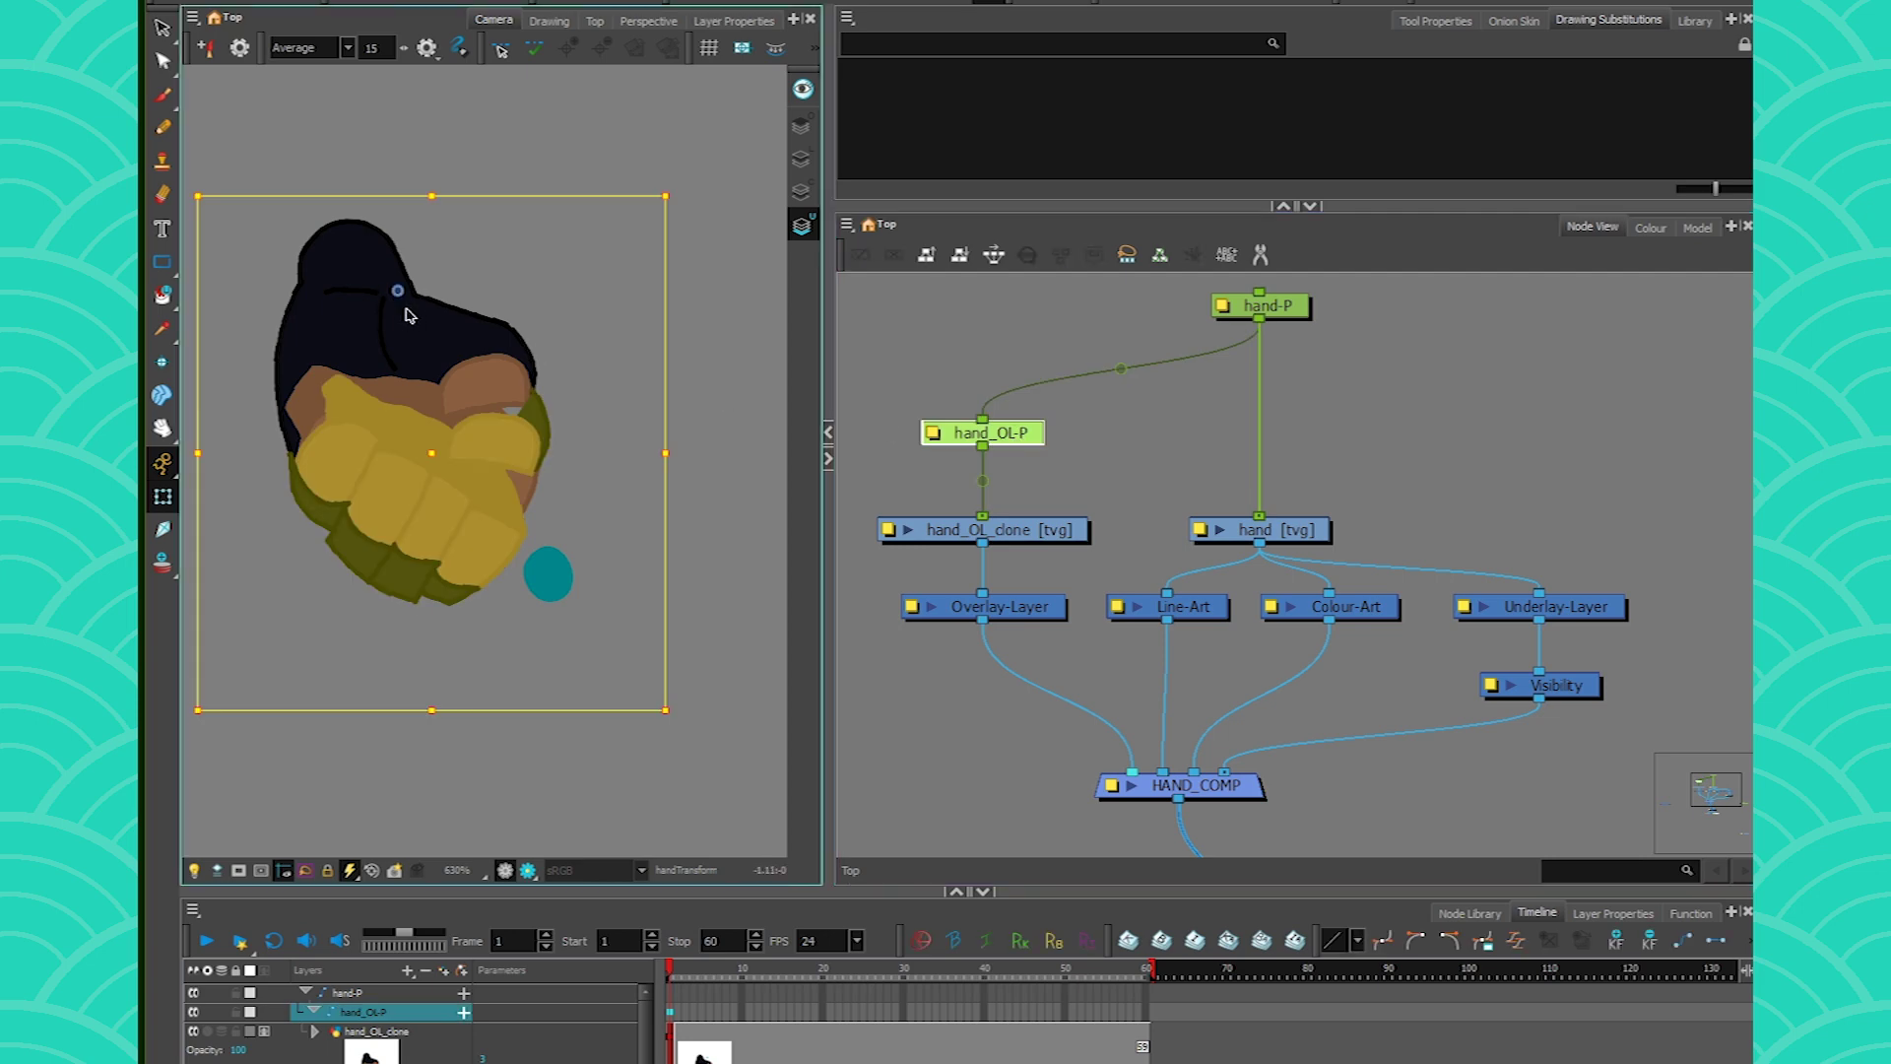
key("ctrl+z")
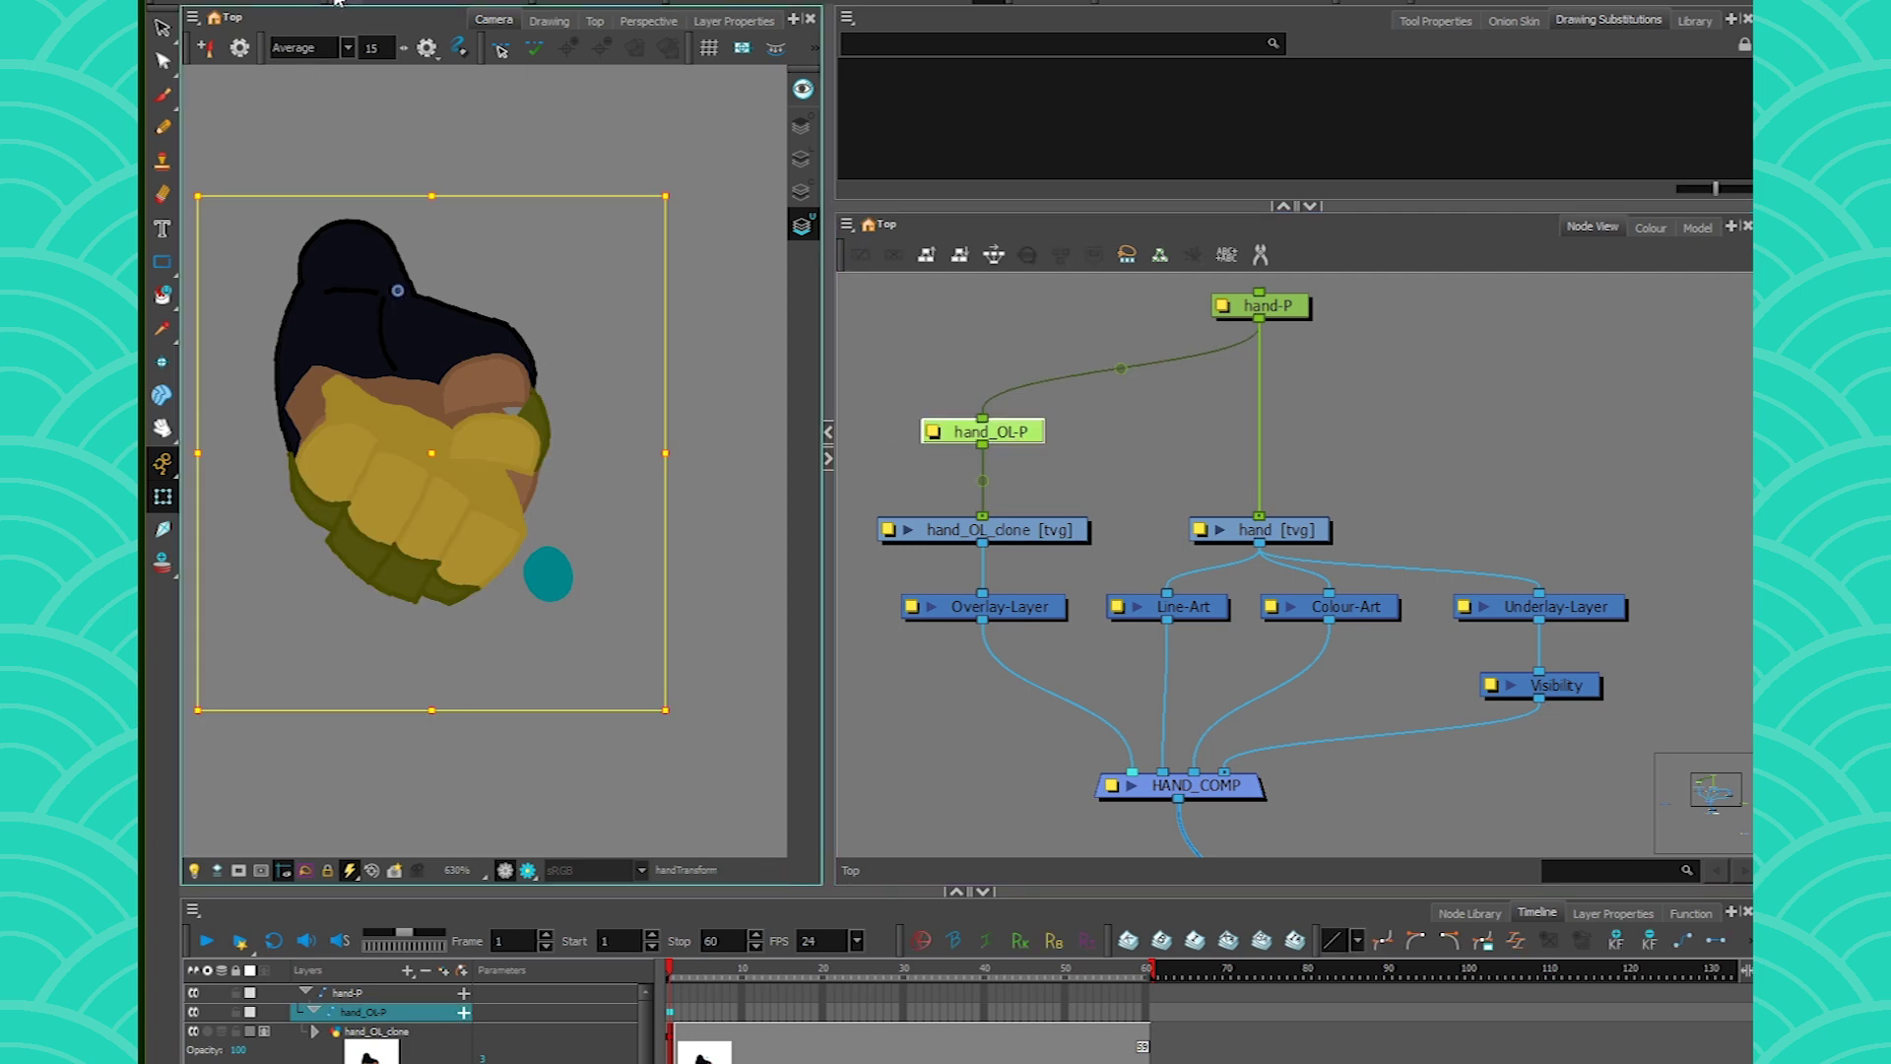
key("ctrl+z")
- Try the open-hand drawing substitution on the hand together with its cloned overlay, and restore the fist drawing
left_click(1275, 532)
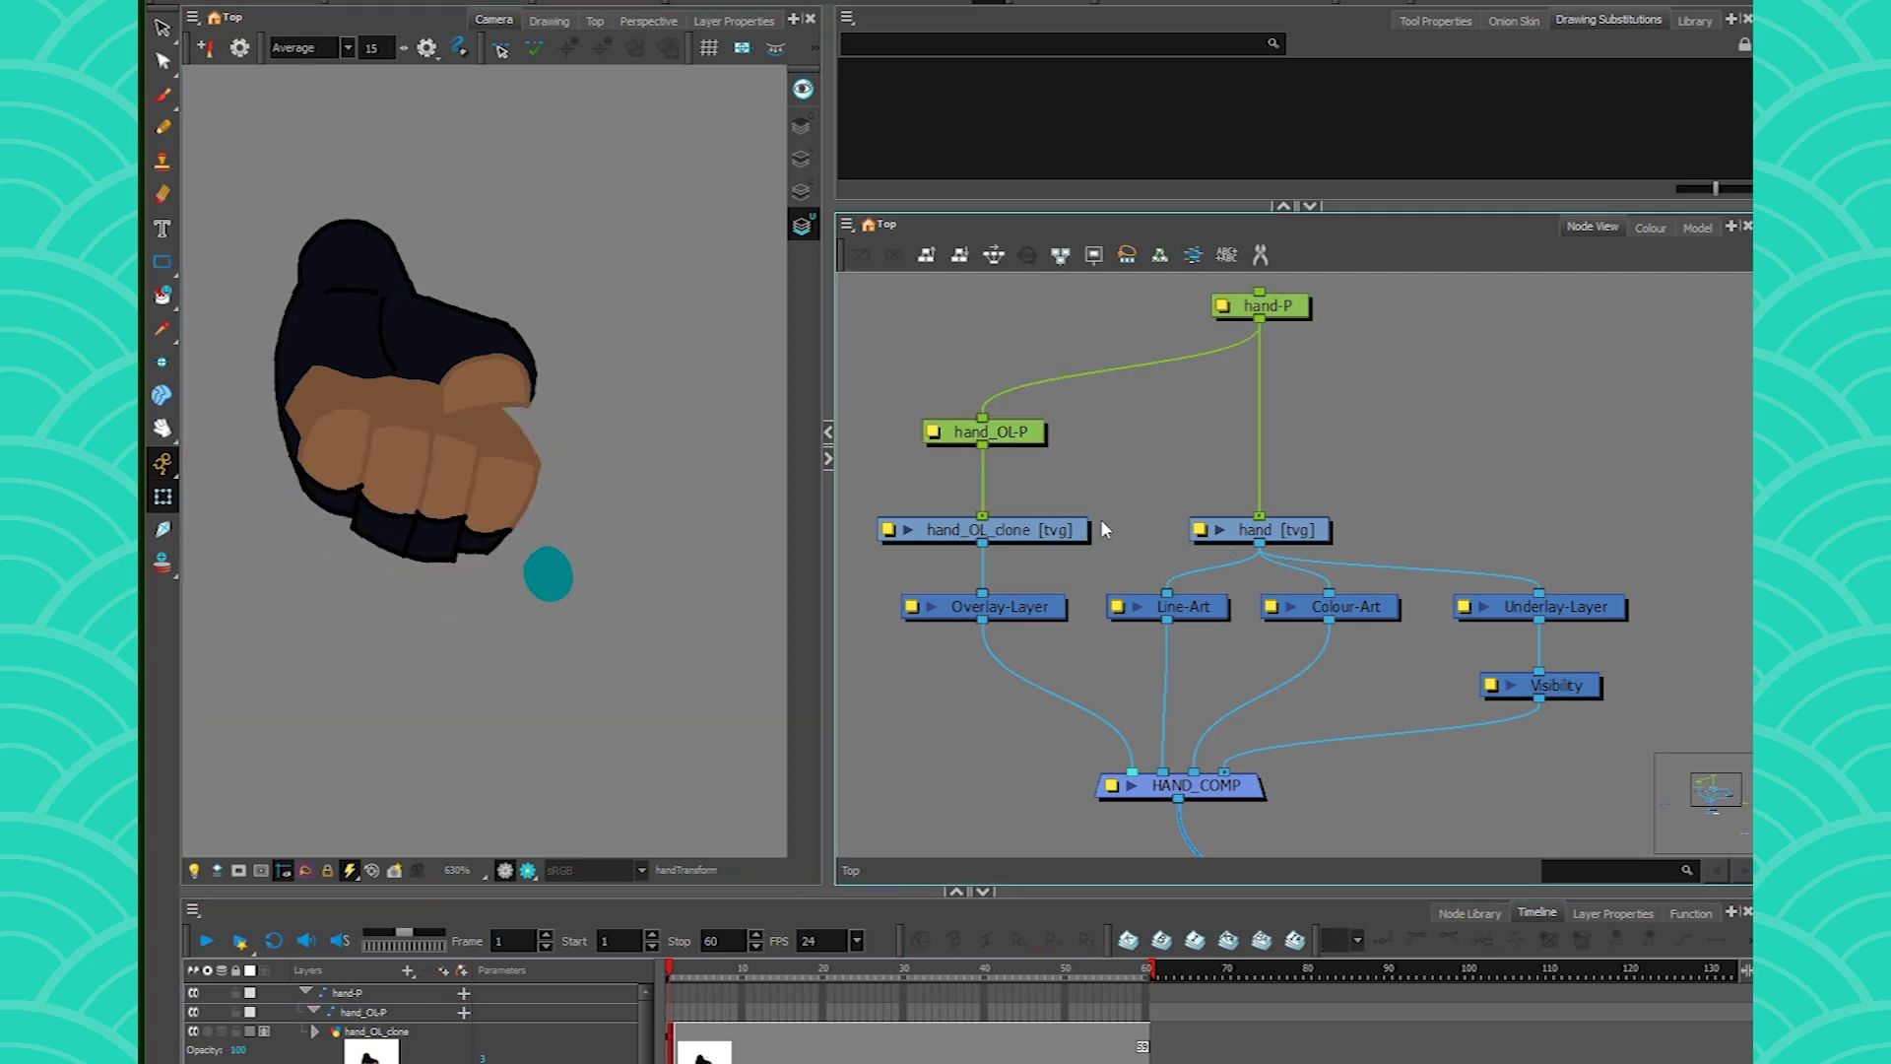
left_click(1102, 522)
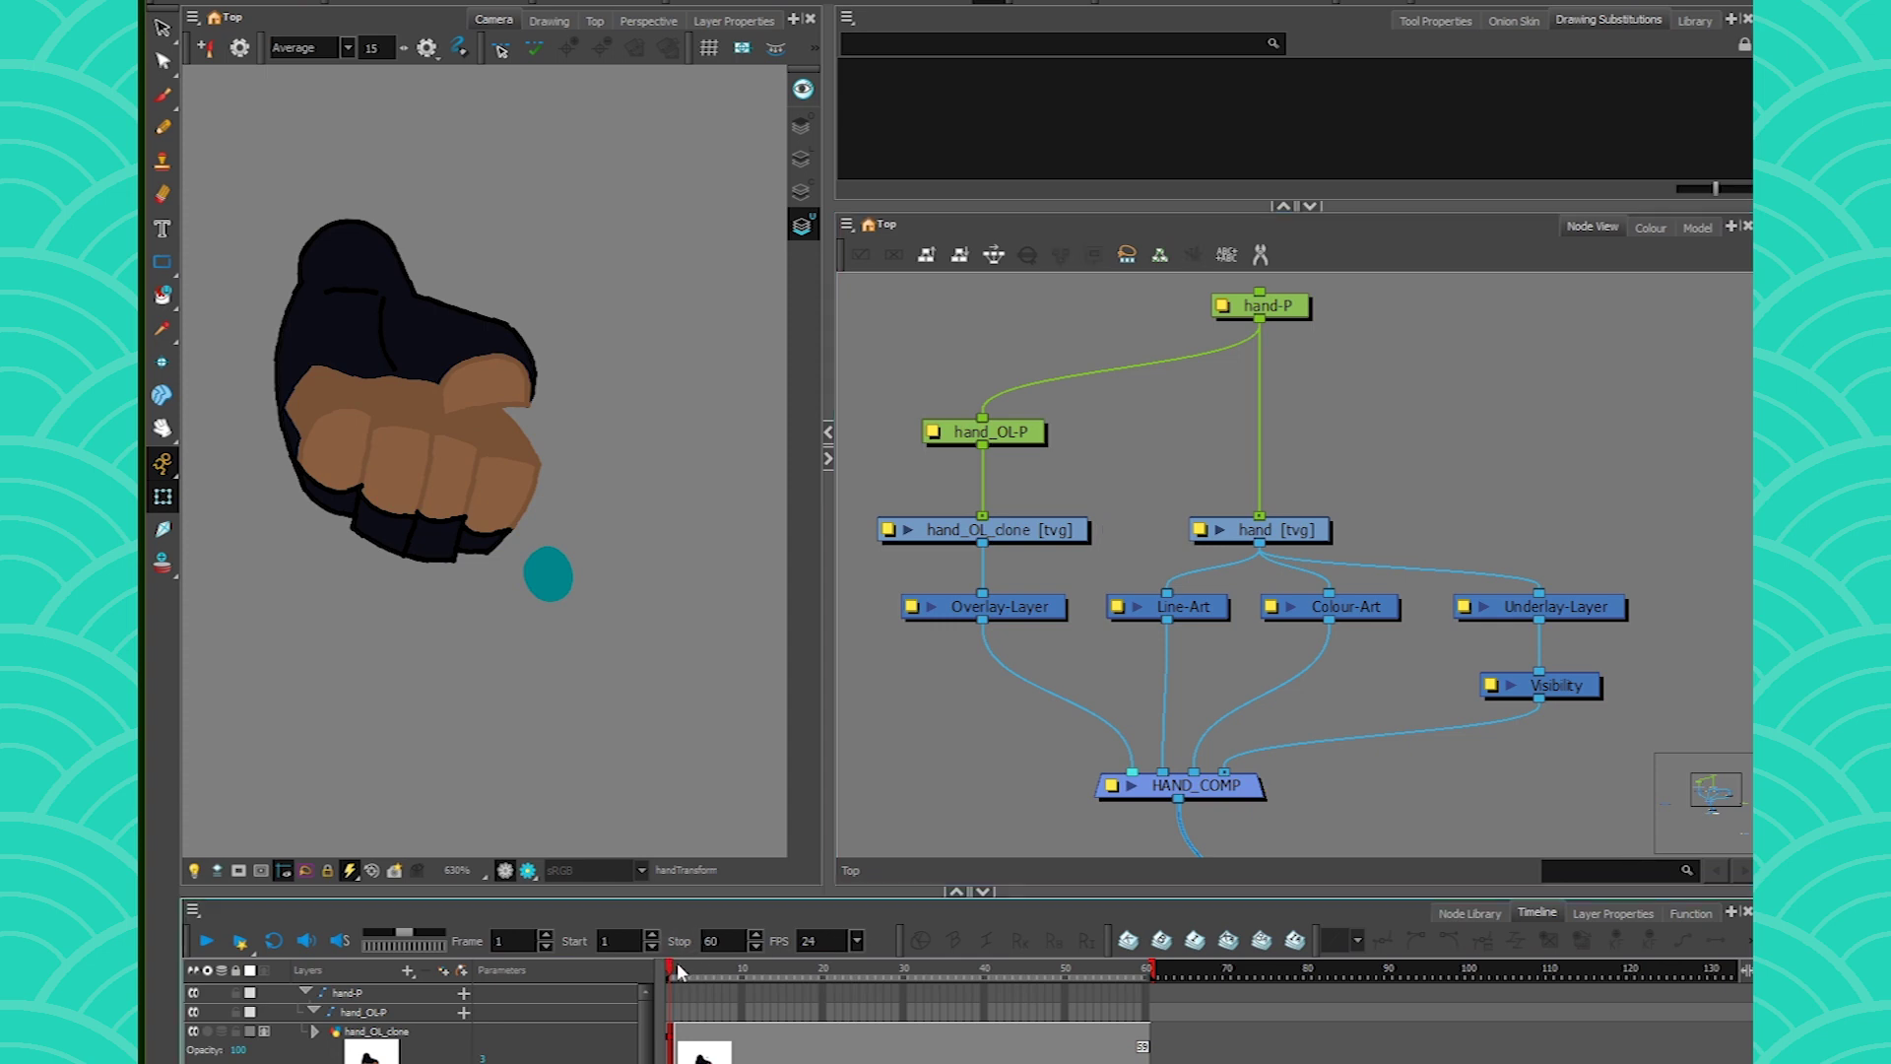
left_click(1281, 530)
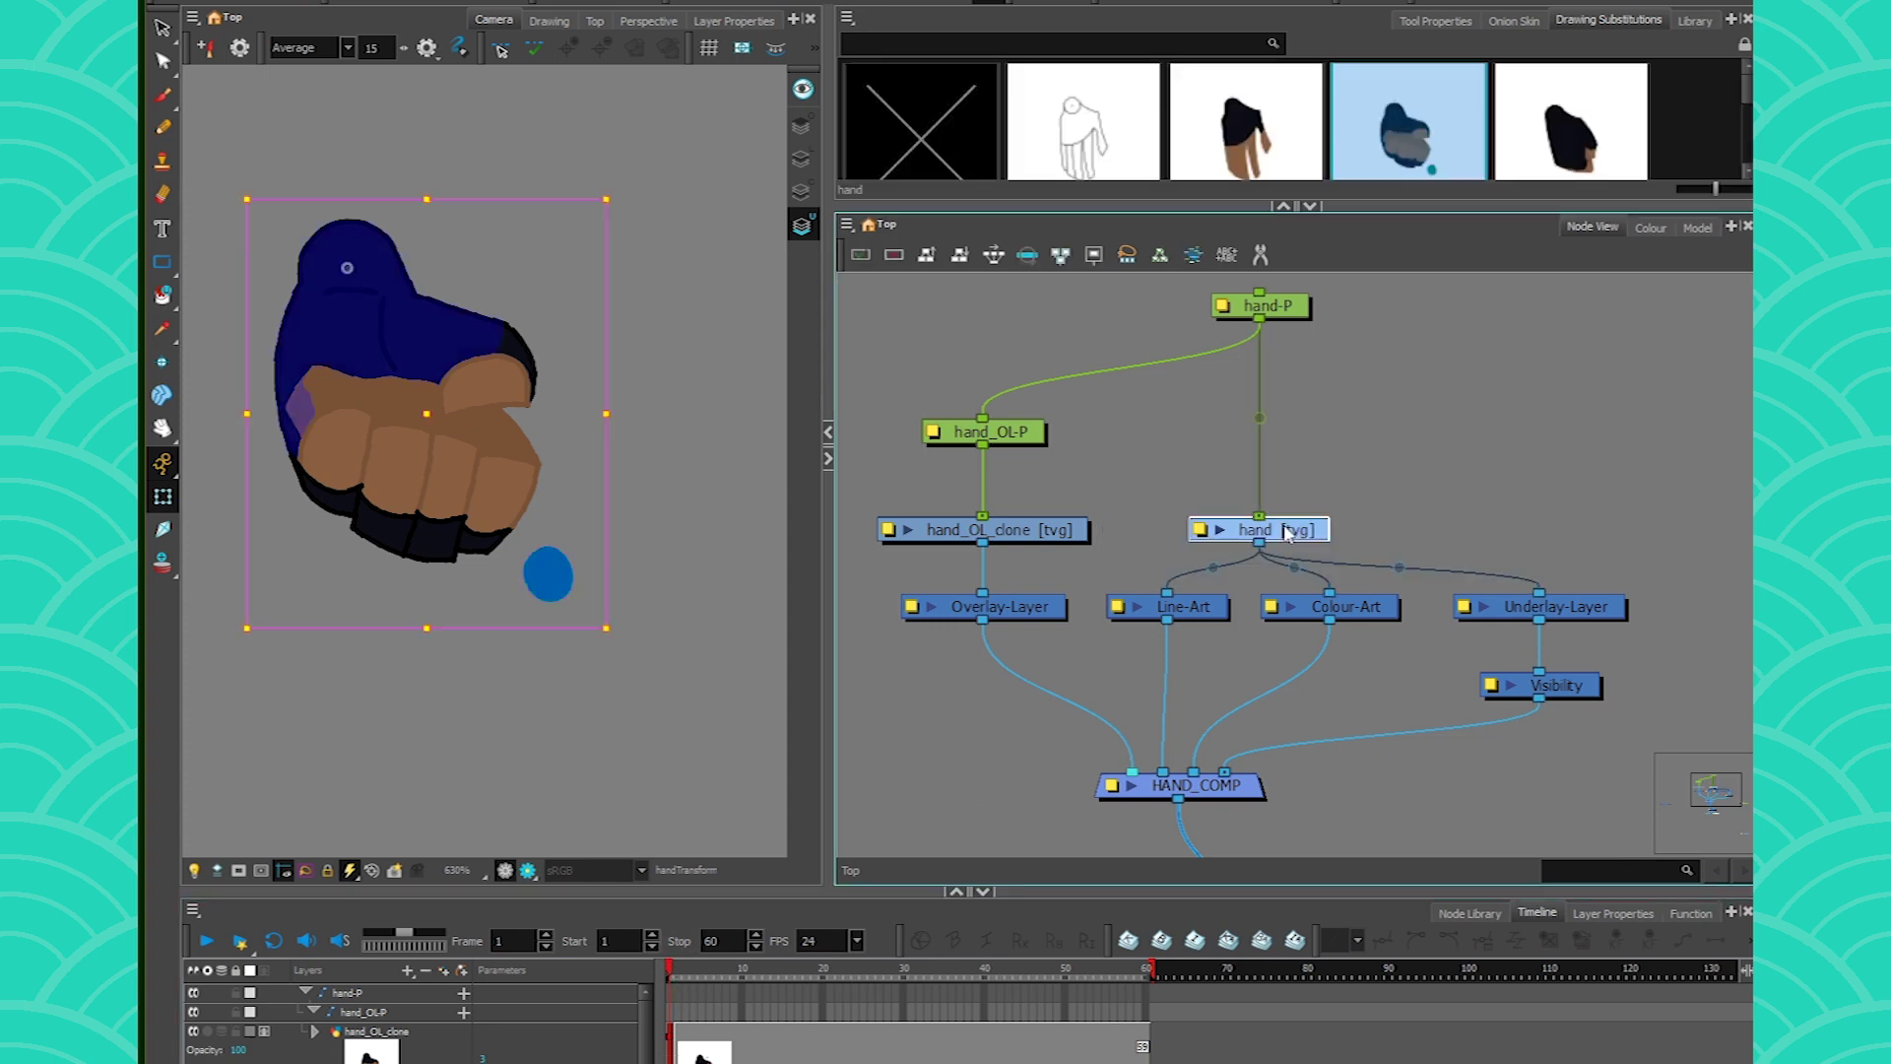
left_click(1296, 148)
left_click(1020, 532)
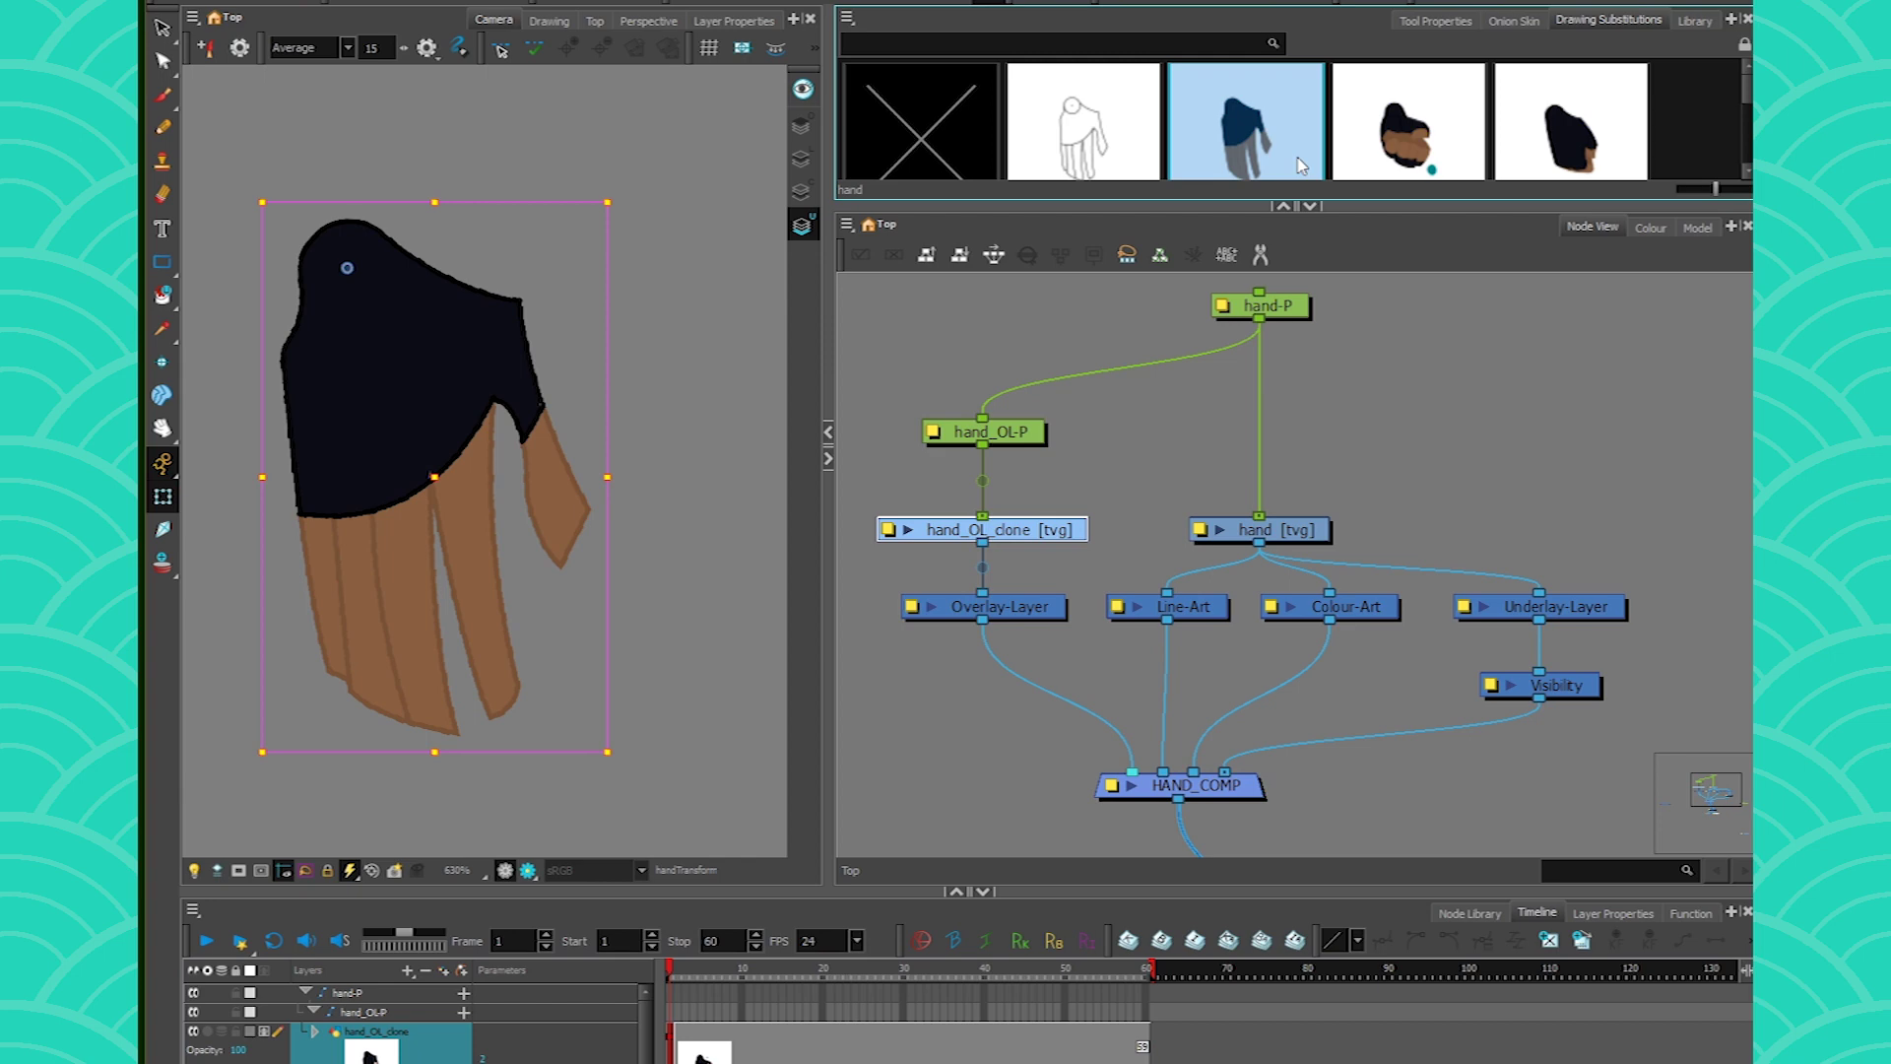
left_click(1258, 528)
key("equal")
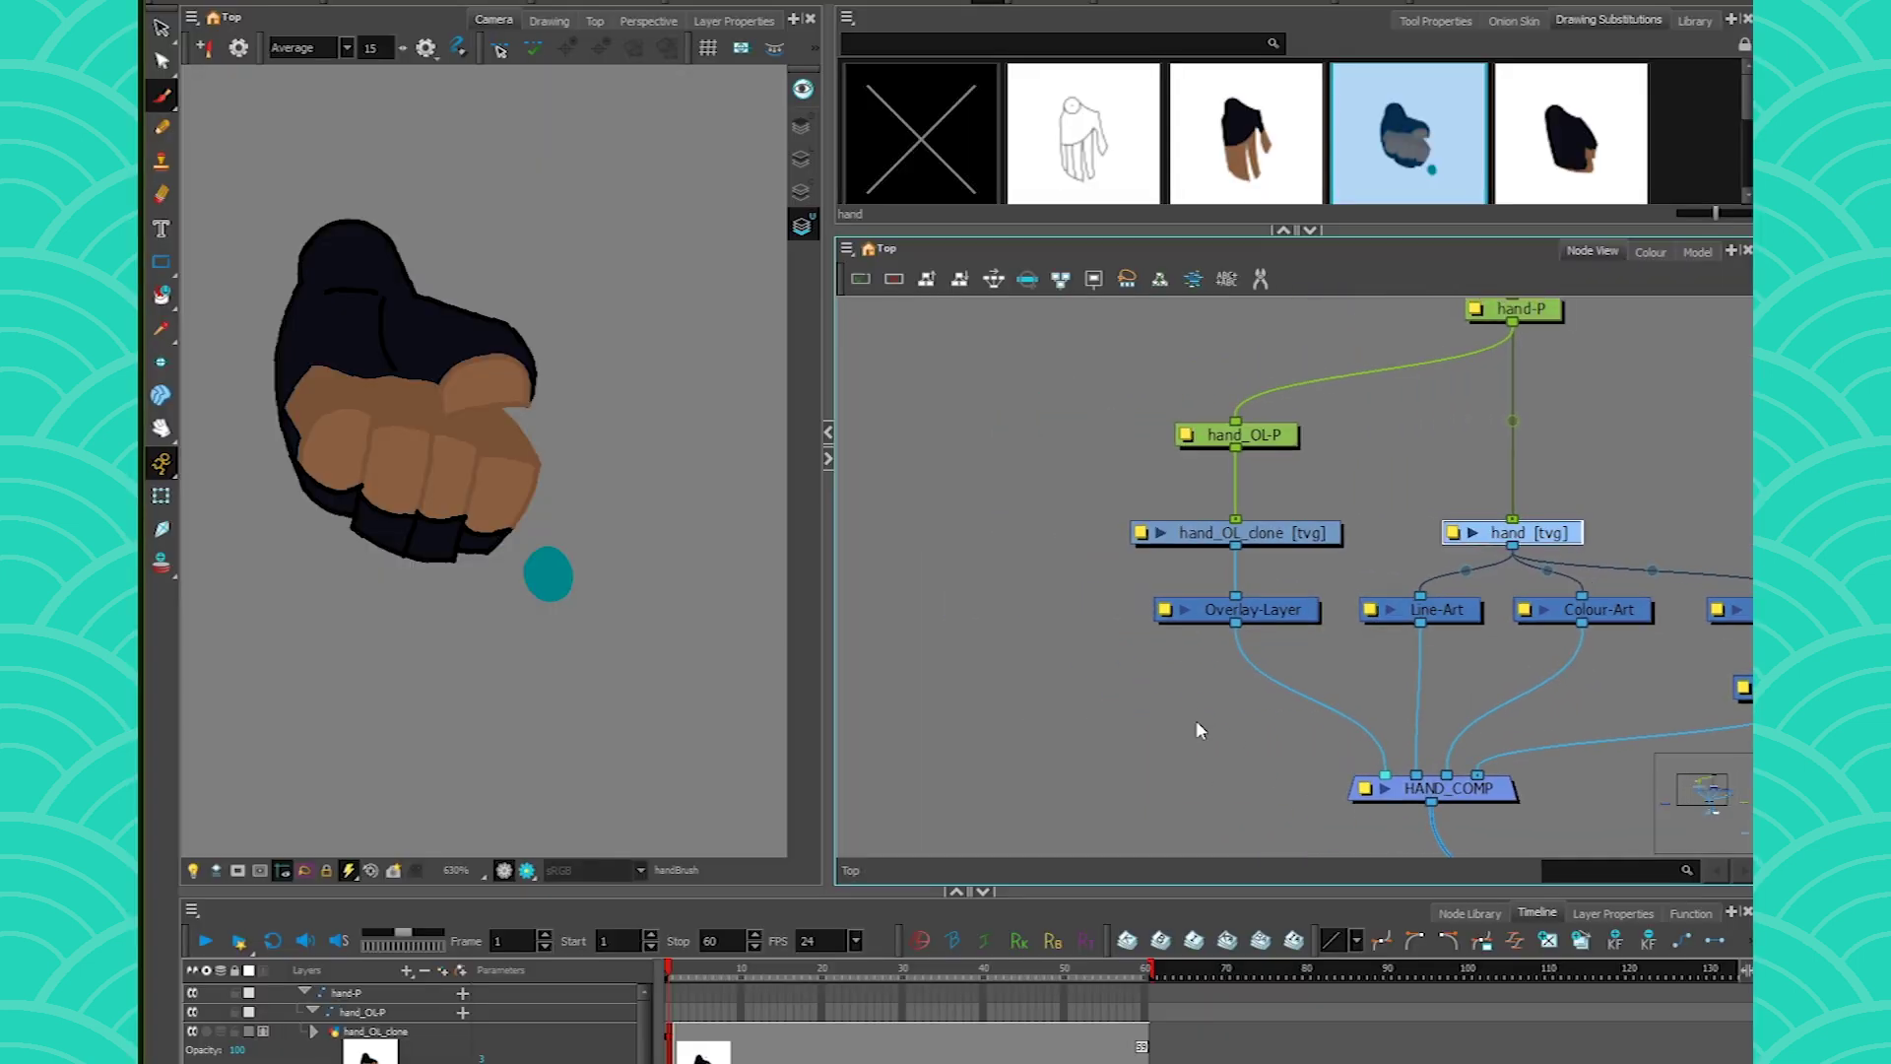
- Add a new peg node beside hand_OL-P
scroll(1057, 640, "down", 1)
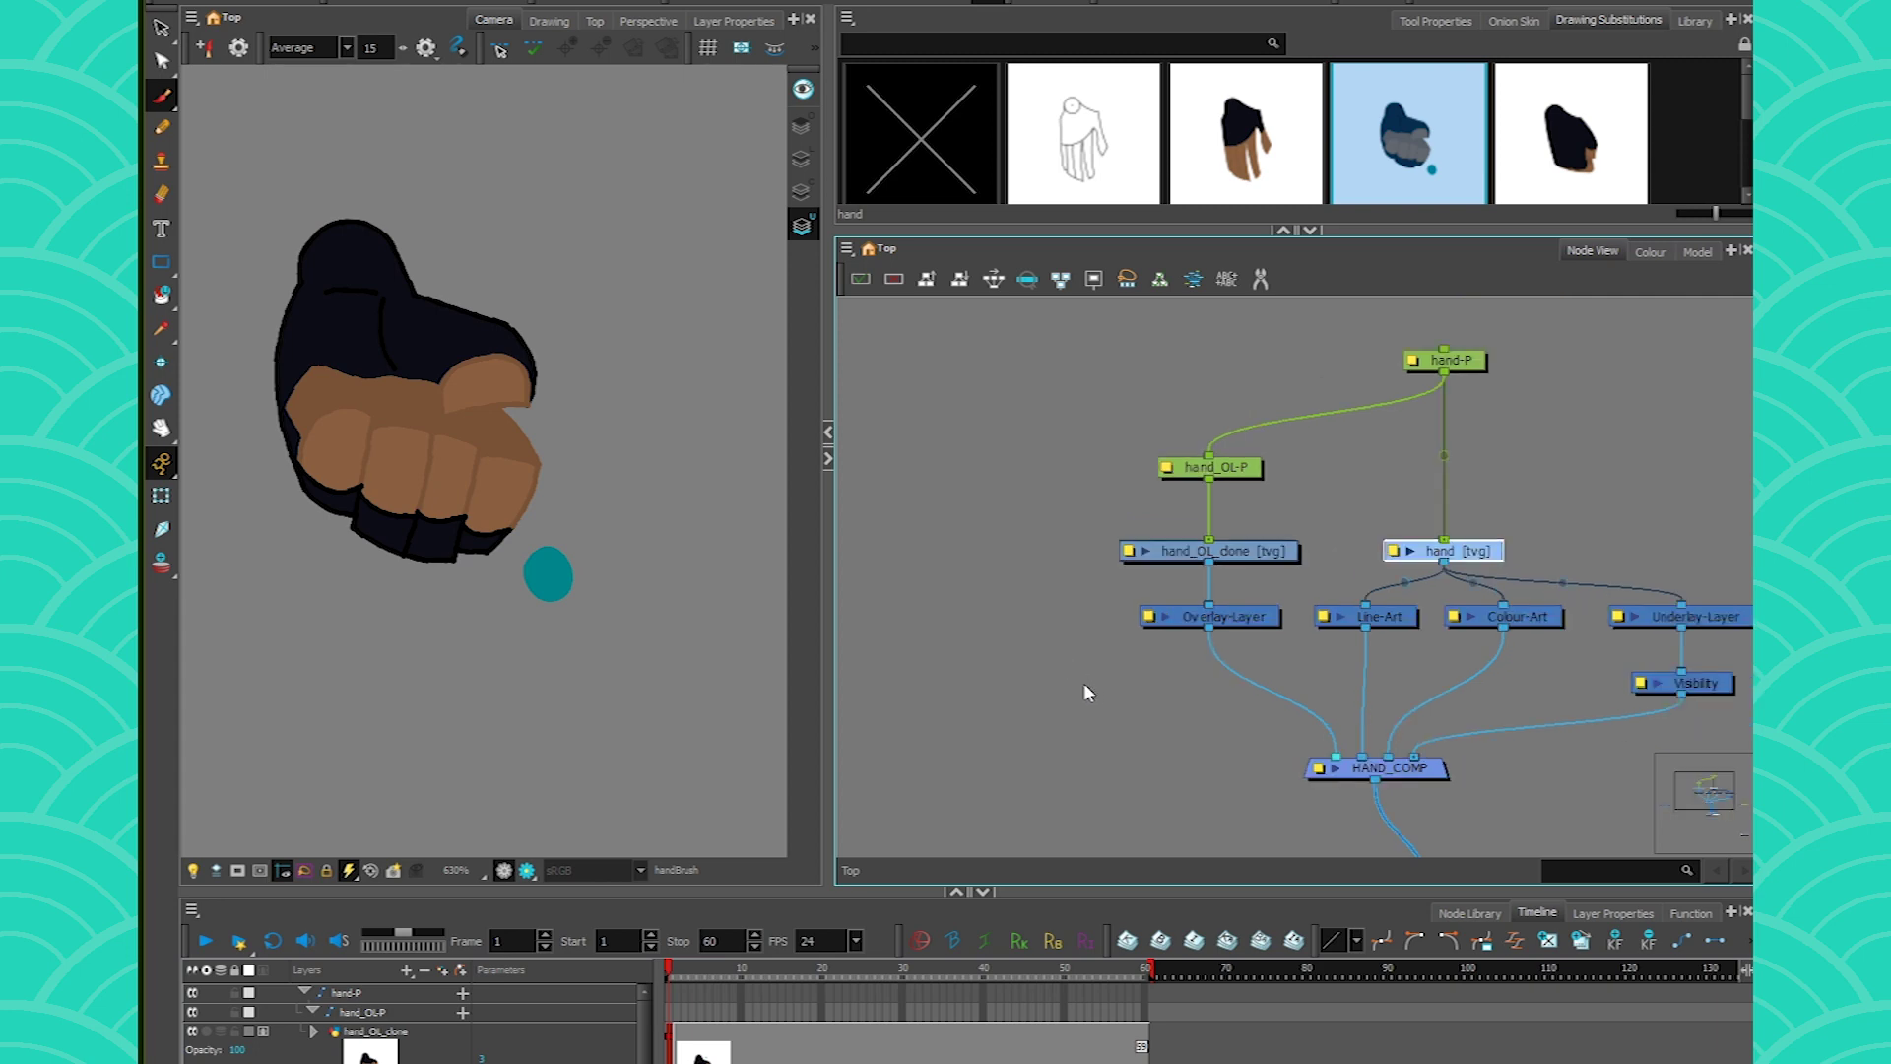
left_click(1085, 684)
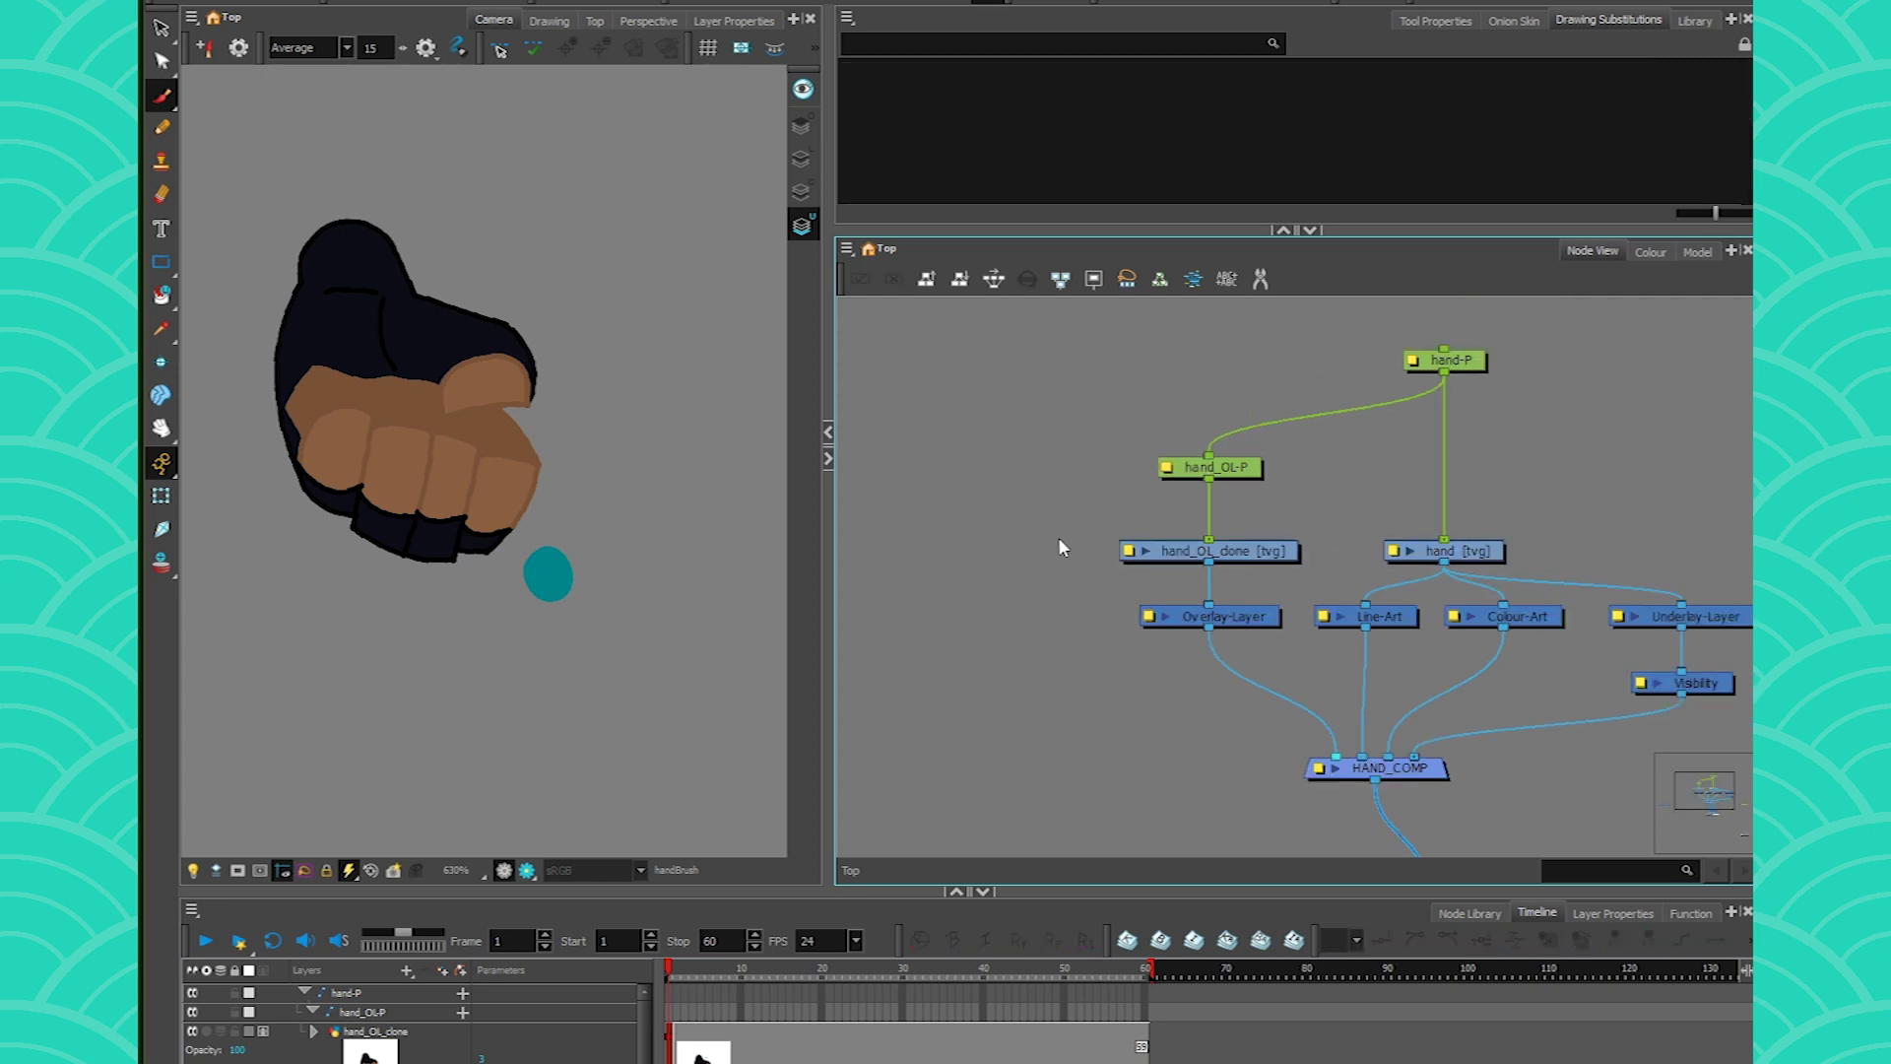
key("ctrl+p")
key("alt+2")
scroll(519, 453, "down", 3)
scroll(519, 453, "up", 2)
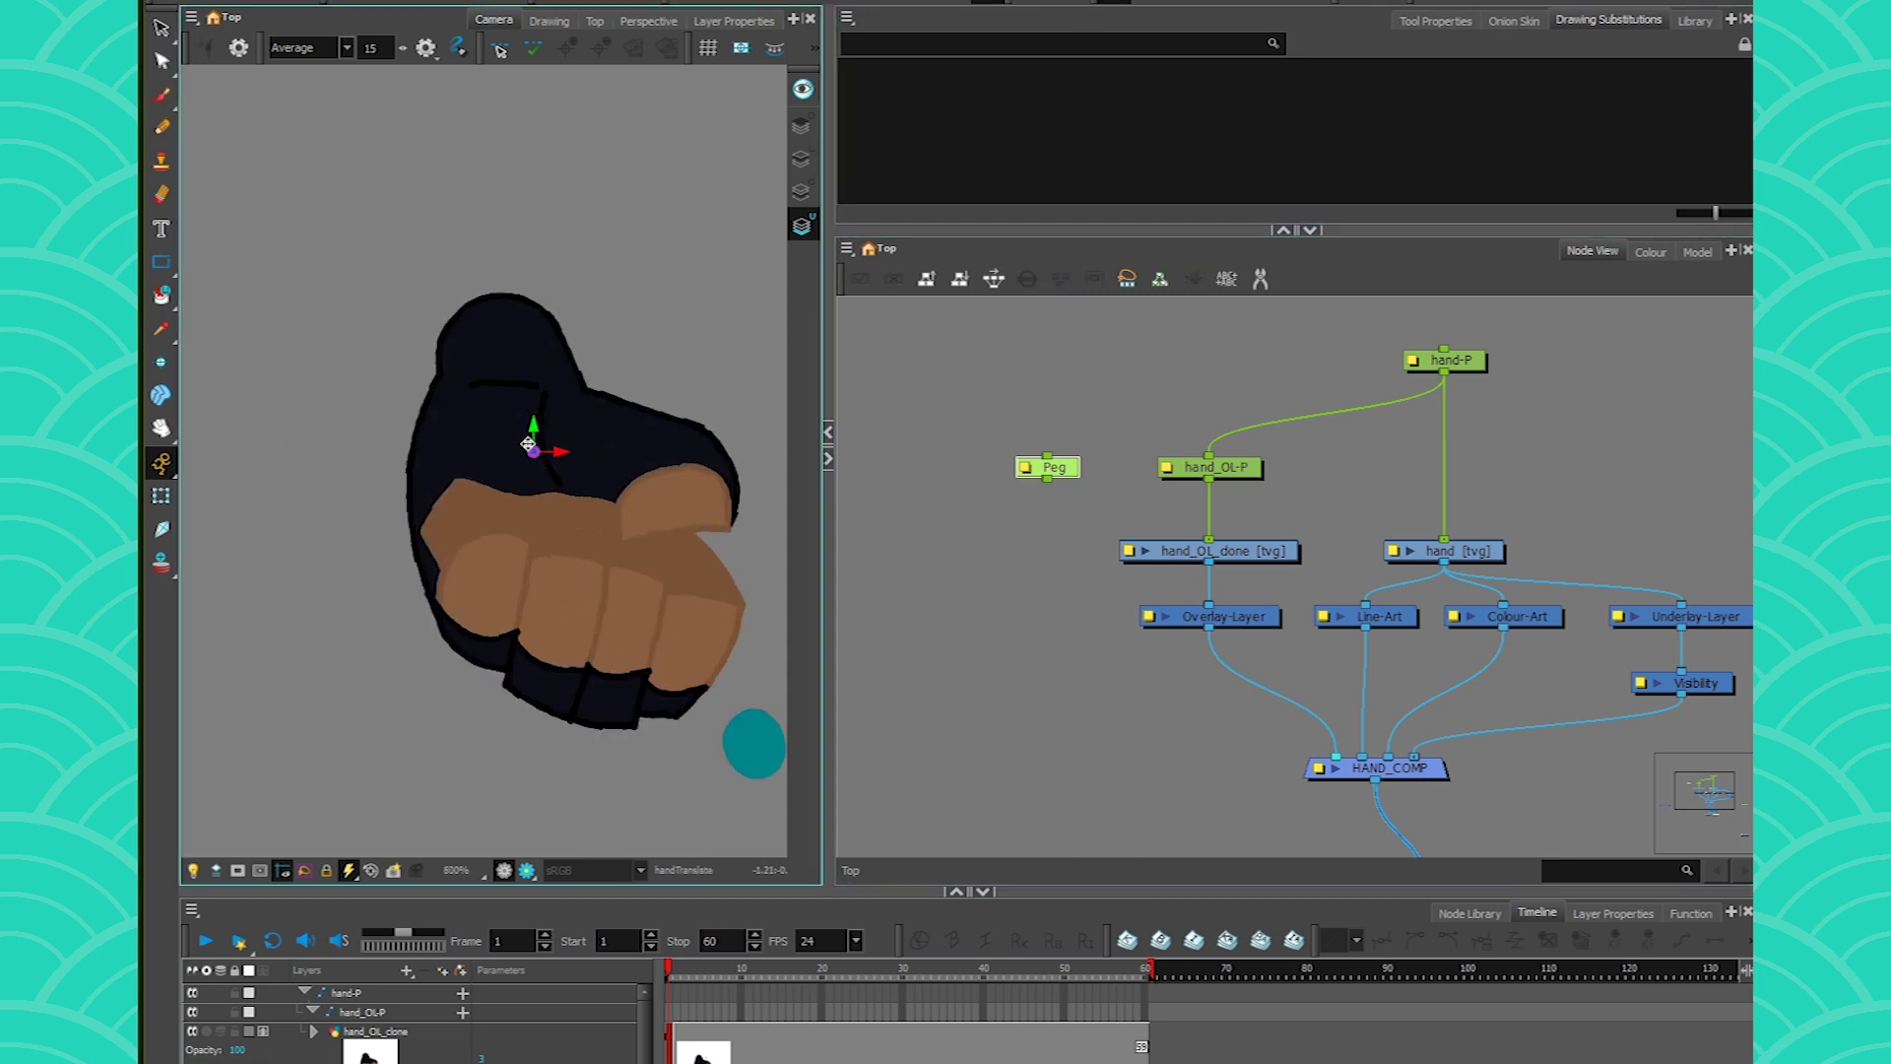
left_click_drag(502, 676, 467, 653)
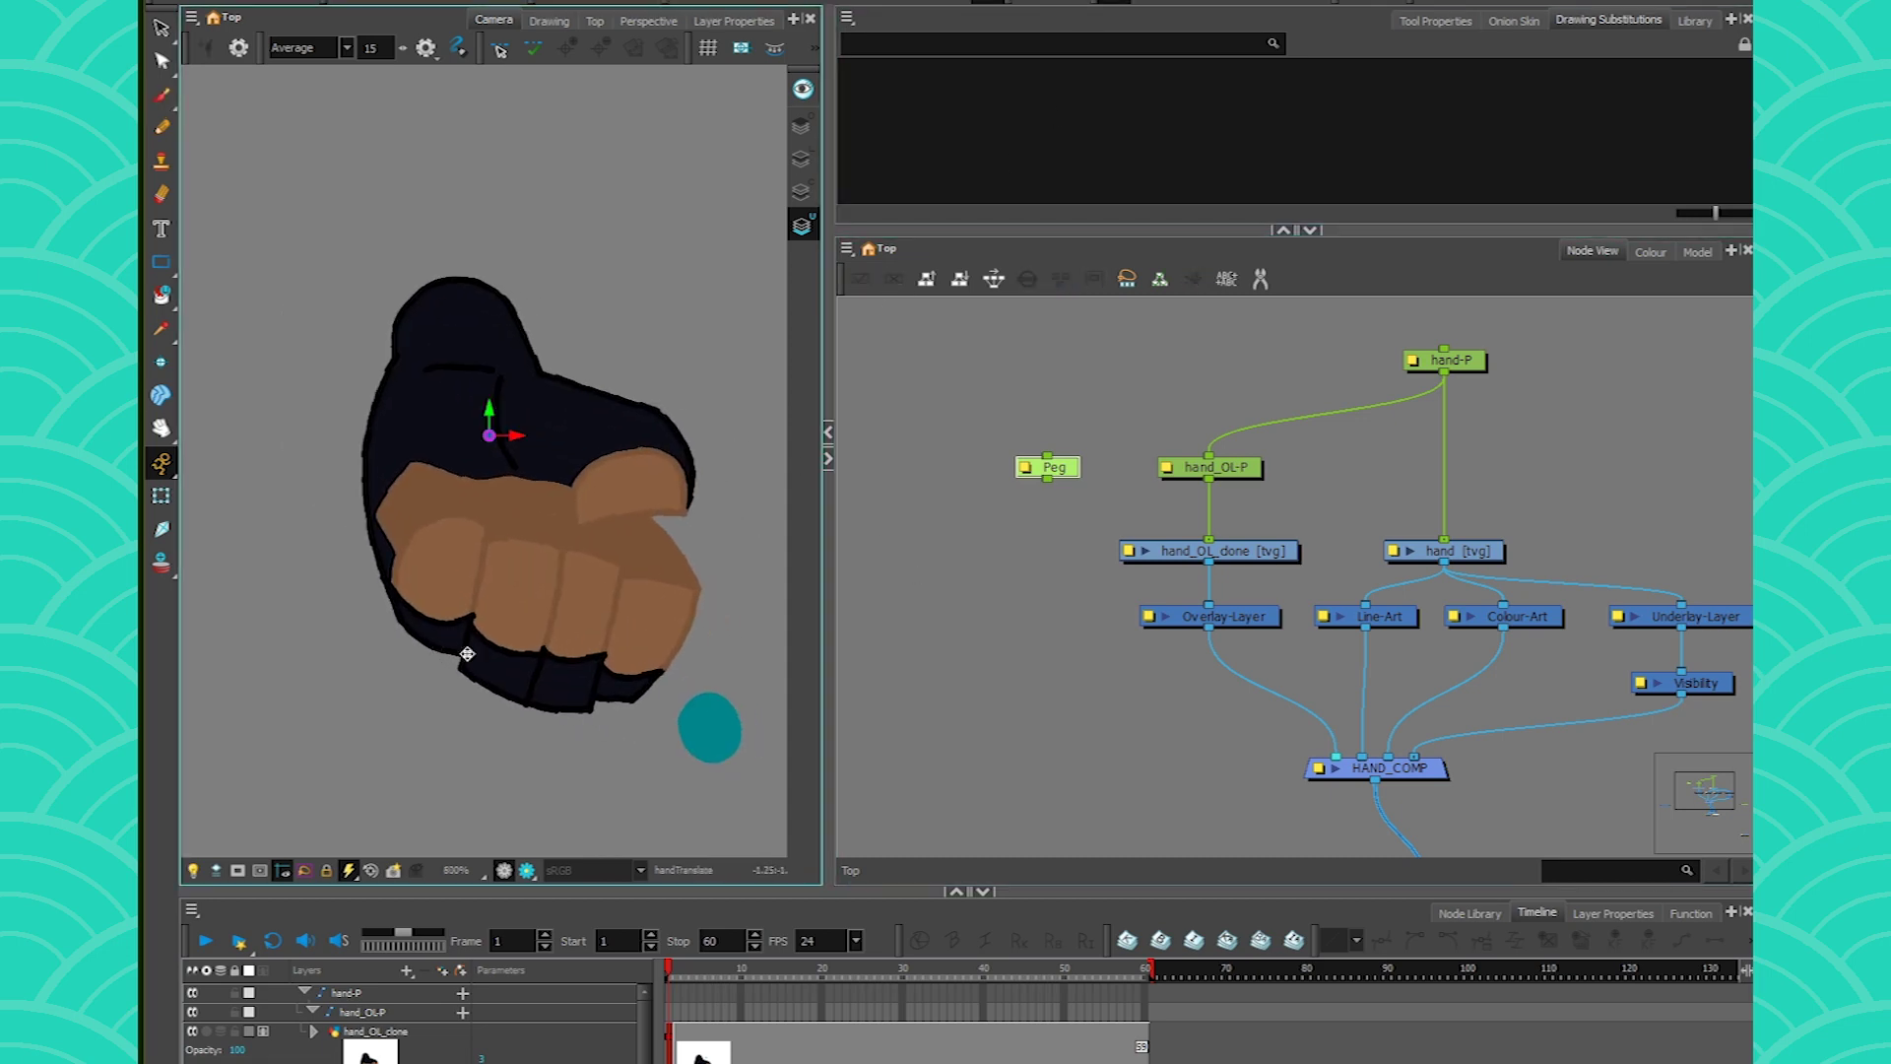
- Add a composite named PROPS below the new peg, feeding HAND_COMP, and parent the peg to hand-P
left_click(1063, 577)
key("Return")
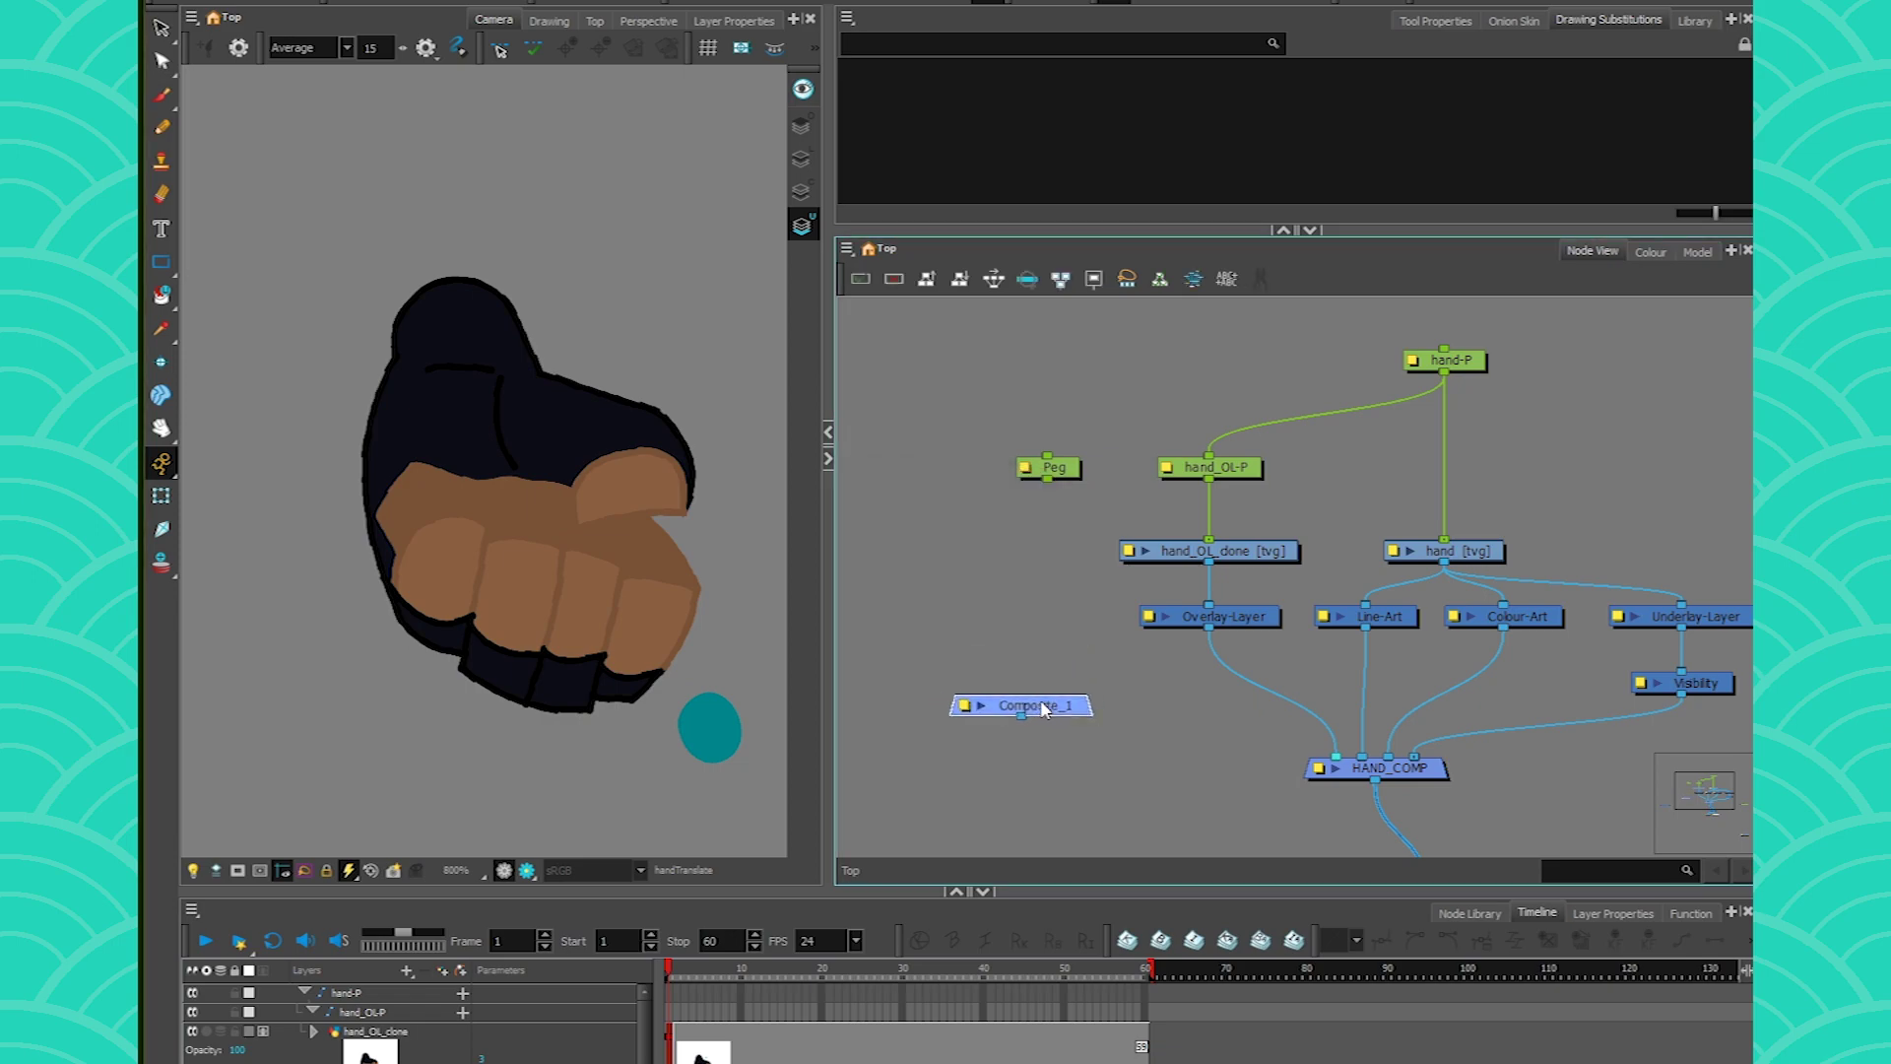
double_click(1032, 709)
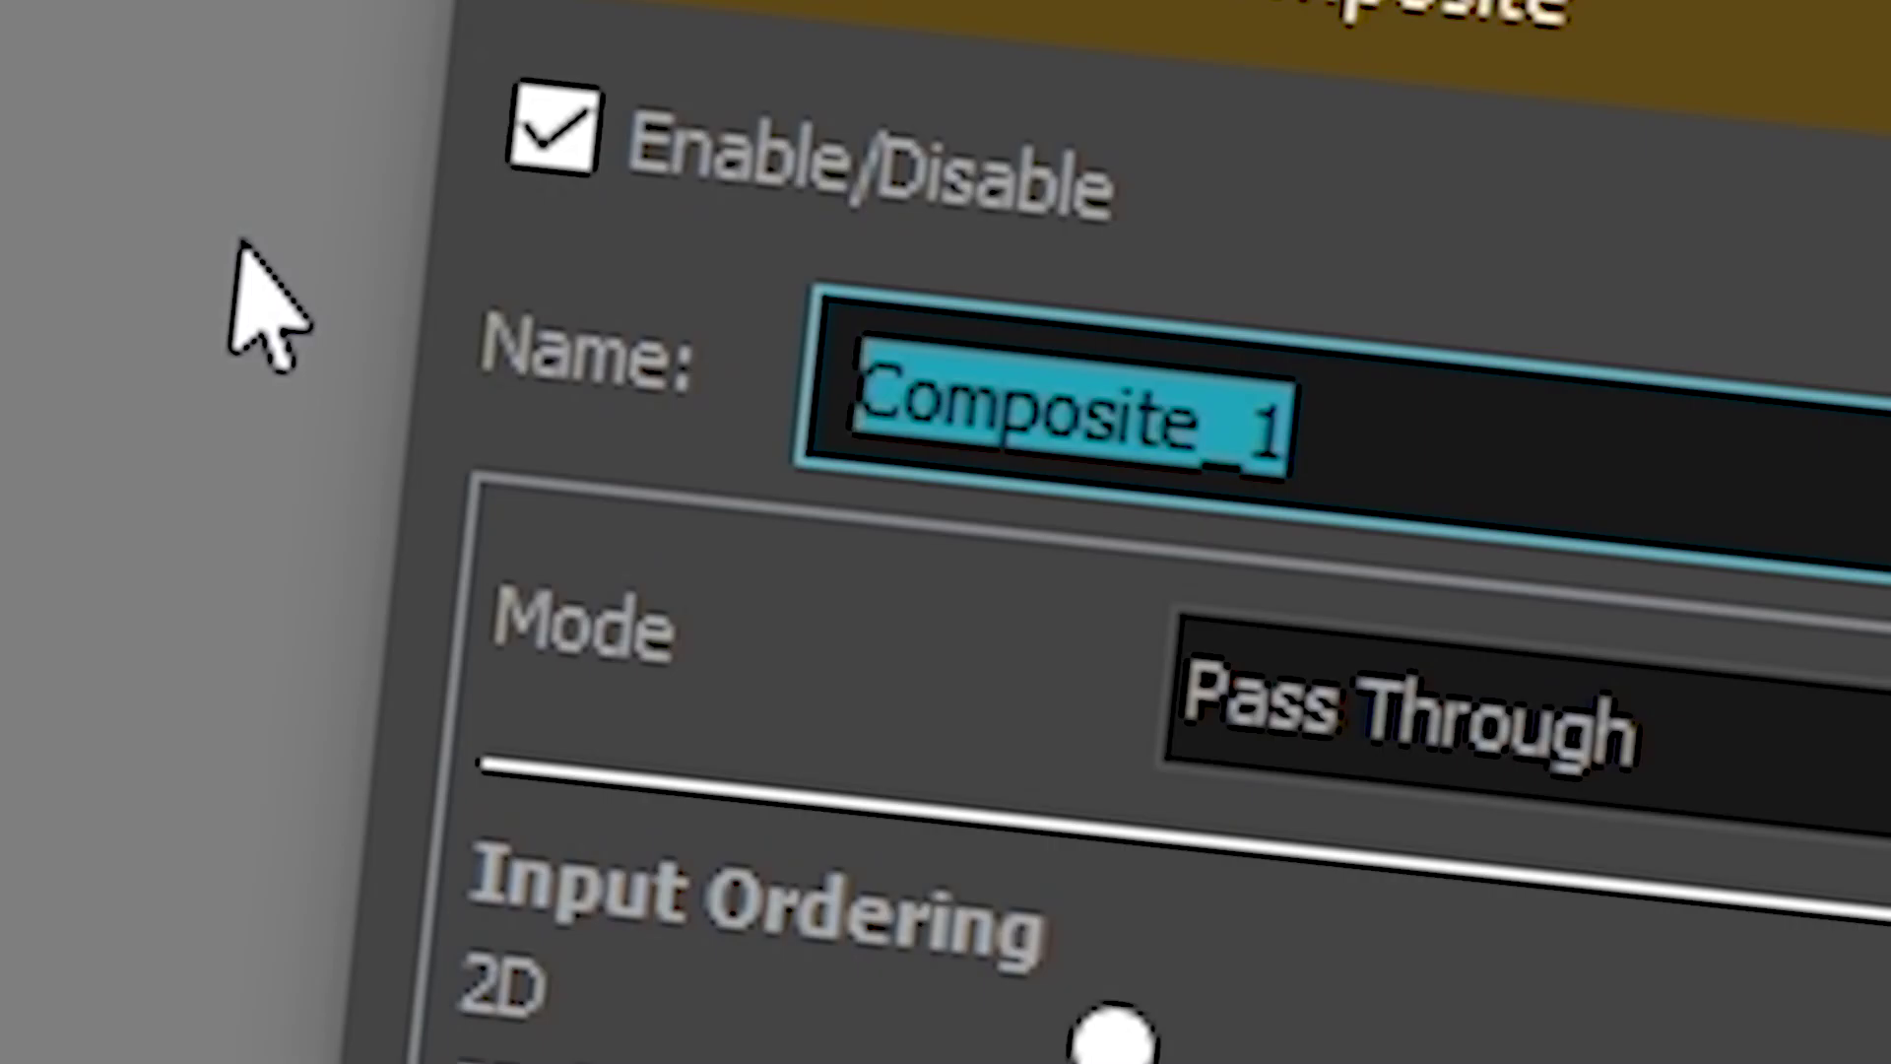
type("PROPS")
key("Return")
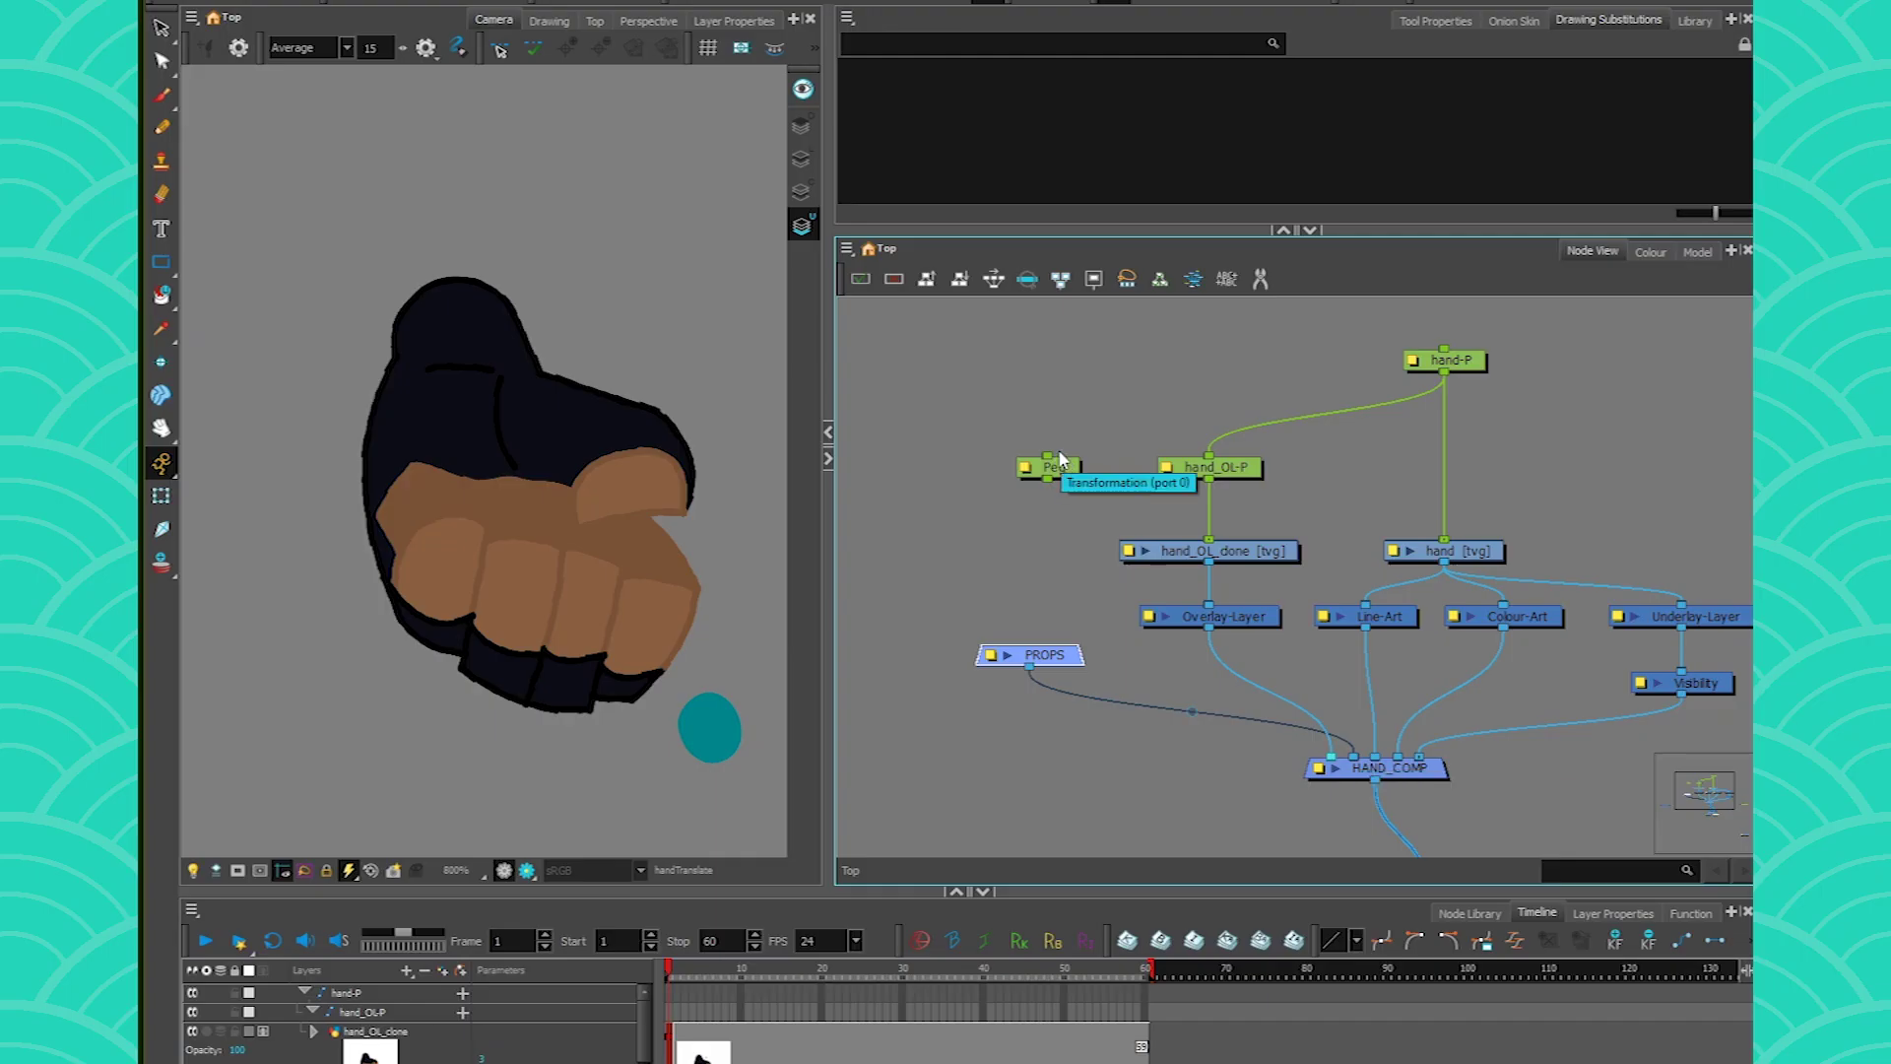
left_click_drag(1061, 459, 1445, 362)
left_click_drag(1062, 657, 1093, 664)
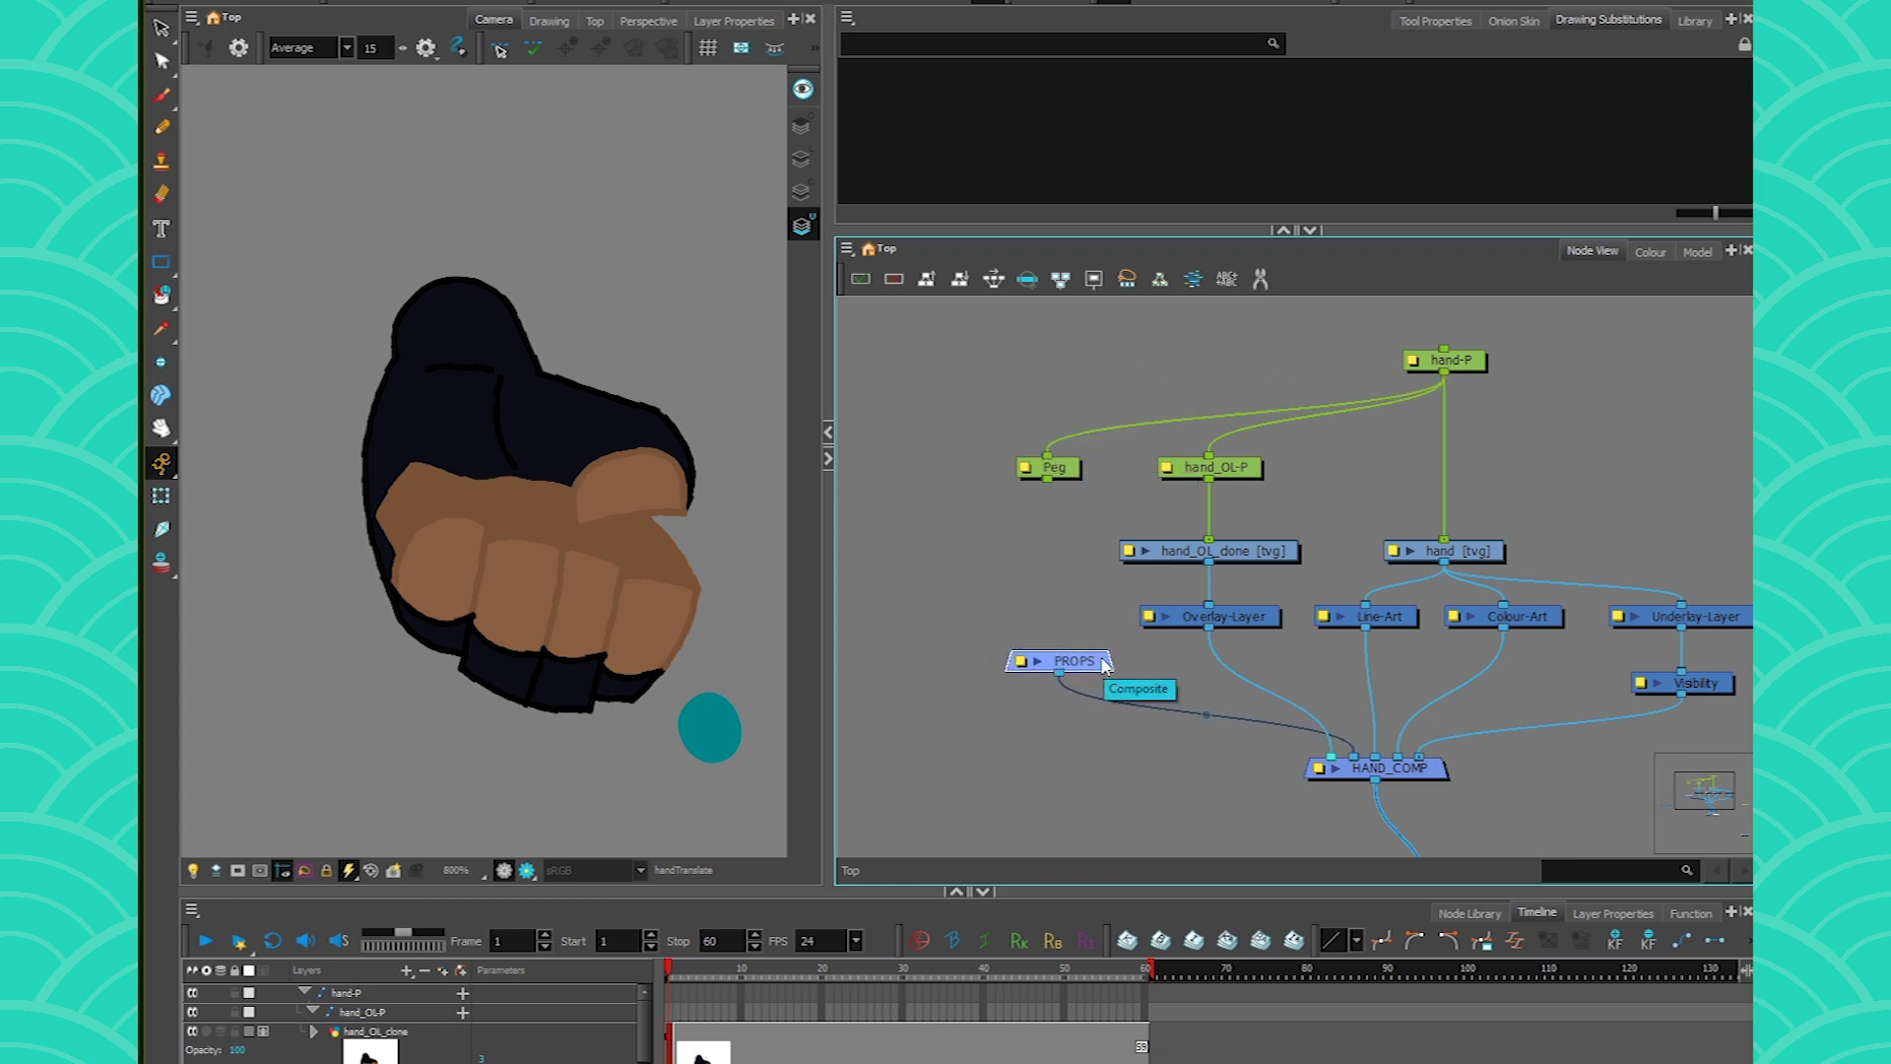
- Add a vector drawing layer named PROPS and connect it between the new peg and the PROPS composite
key("ctrl+r")
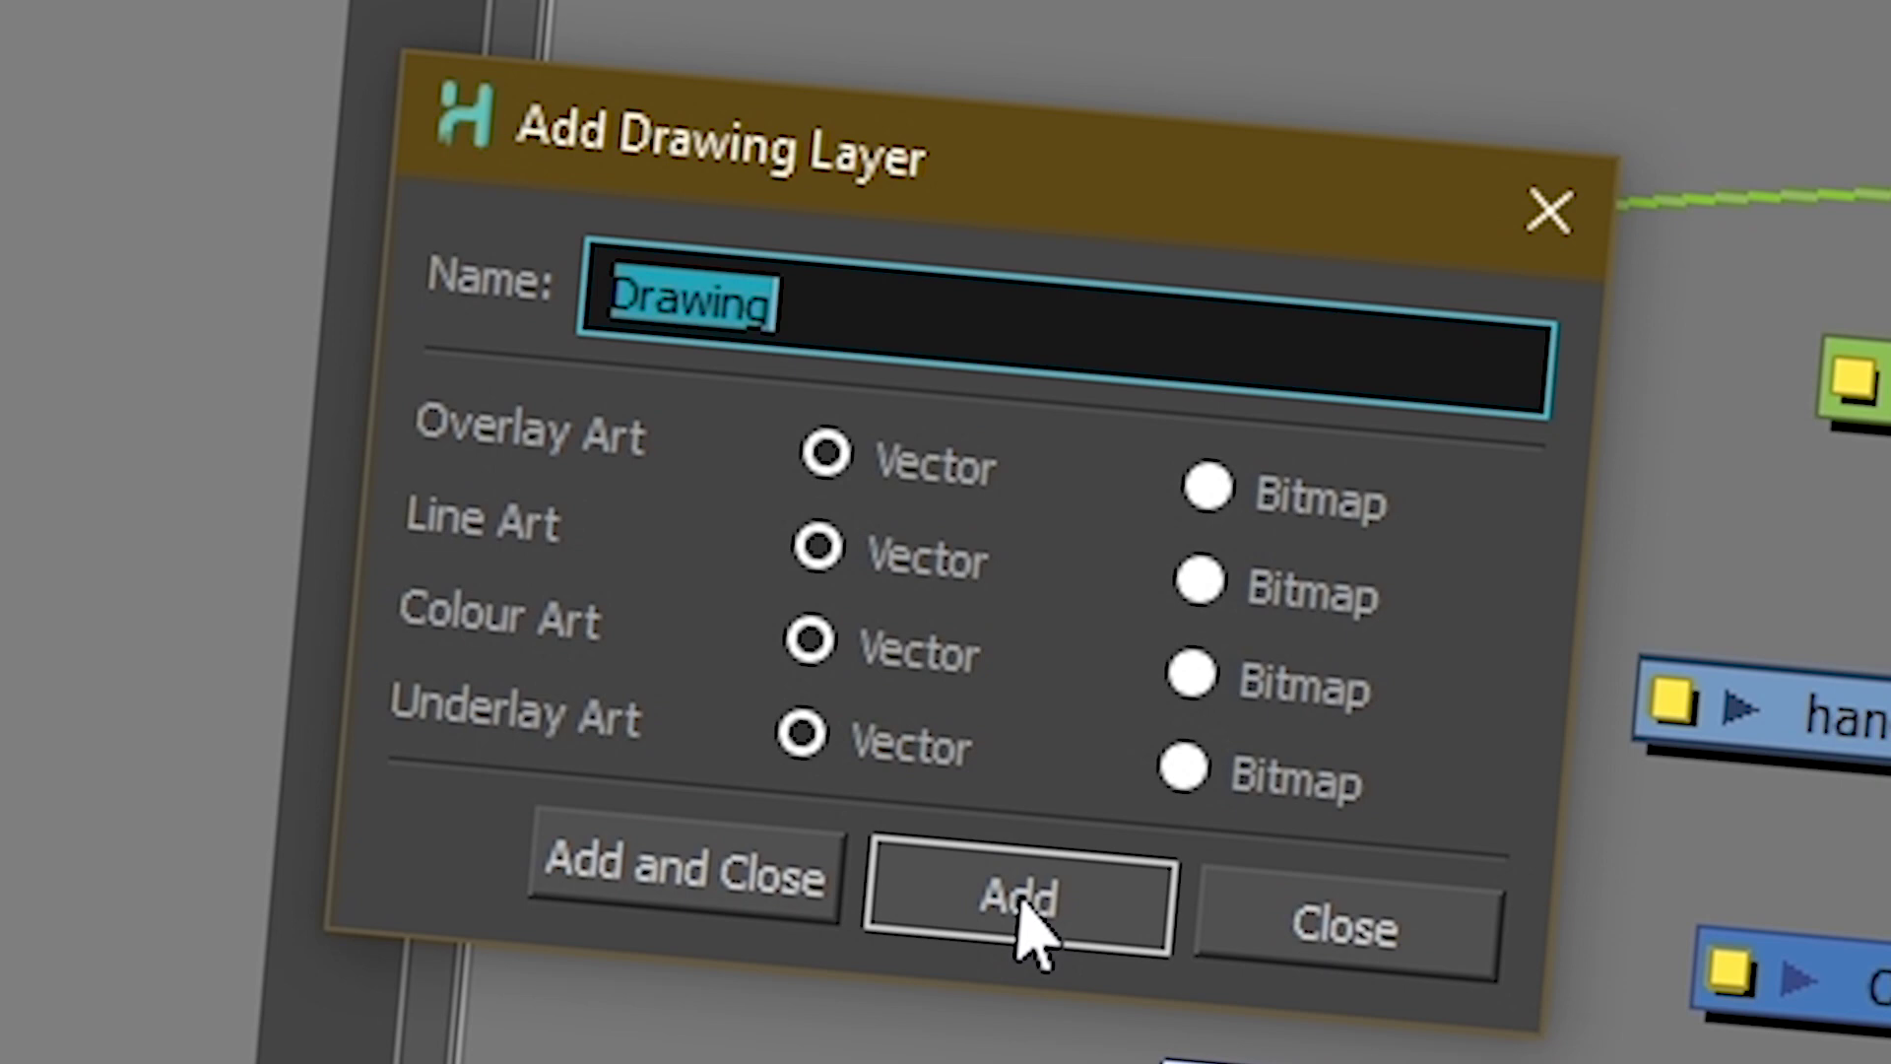
type("PORORO")
key("BackSpace")
key("BackSpace")
key("BackSpace")
key("BackSpace")
key("BackSpace")
type("ROPS")
left_click(1025, 926)
left_click(1347, 931)
left_click_drag(1365, 583, 1073, 554)
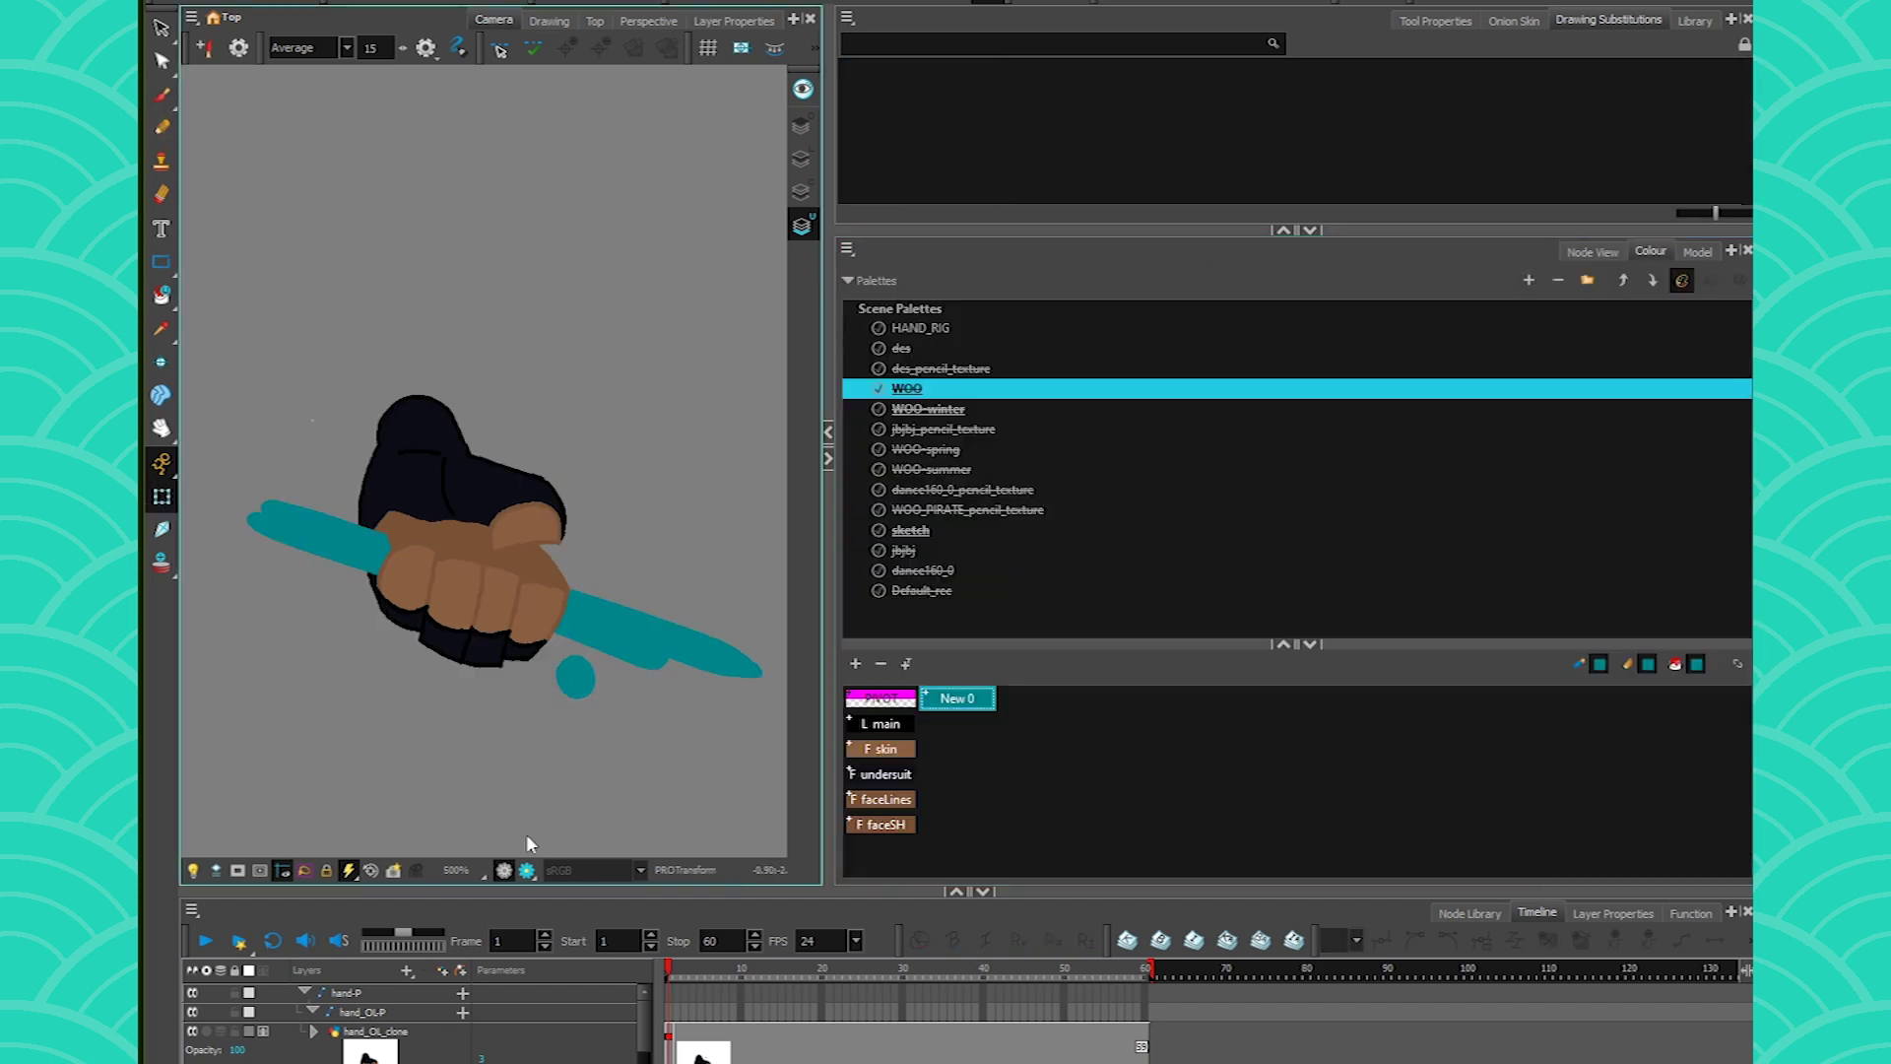
- Return to the node network and examine how the props branch connects alongside the hand's nodes
left_click(1591, 252)
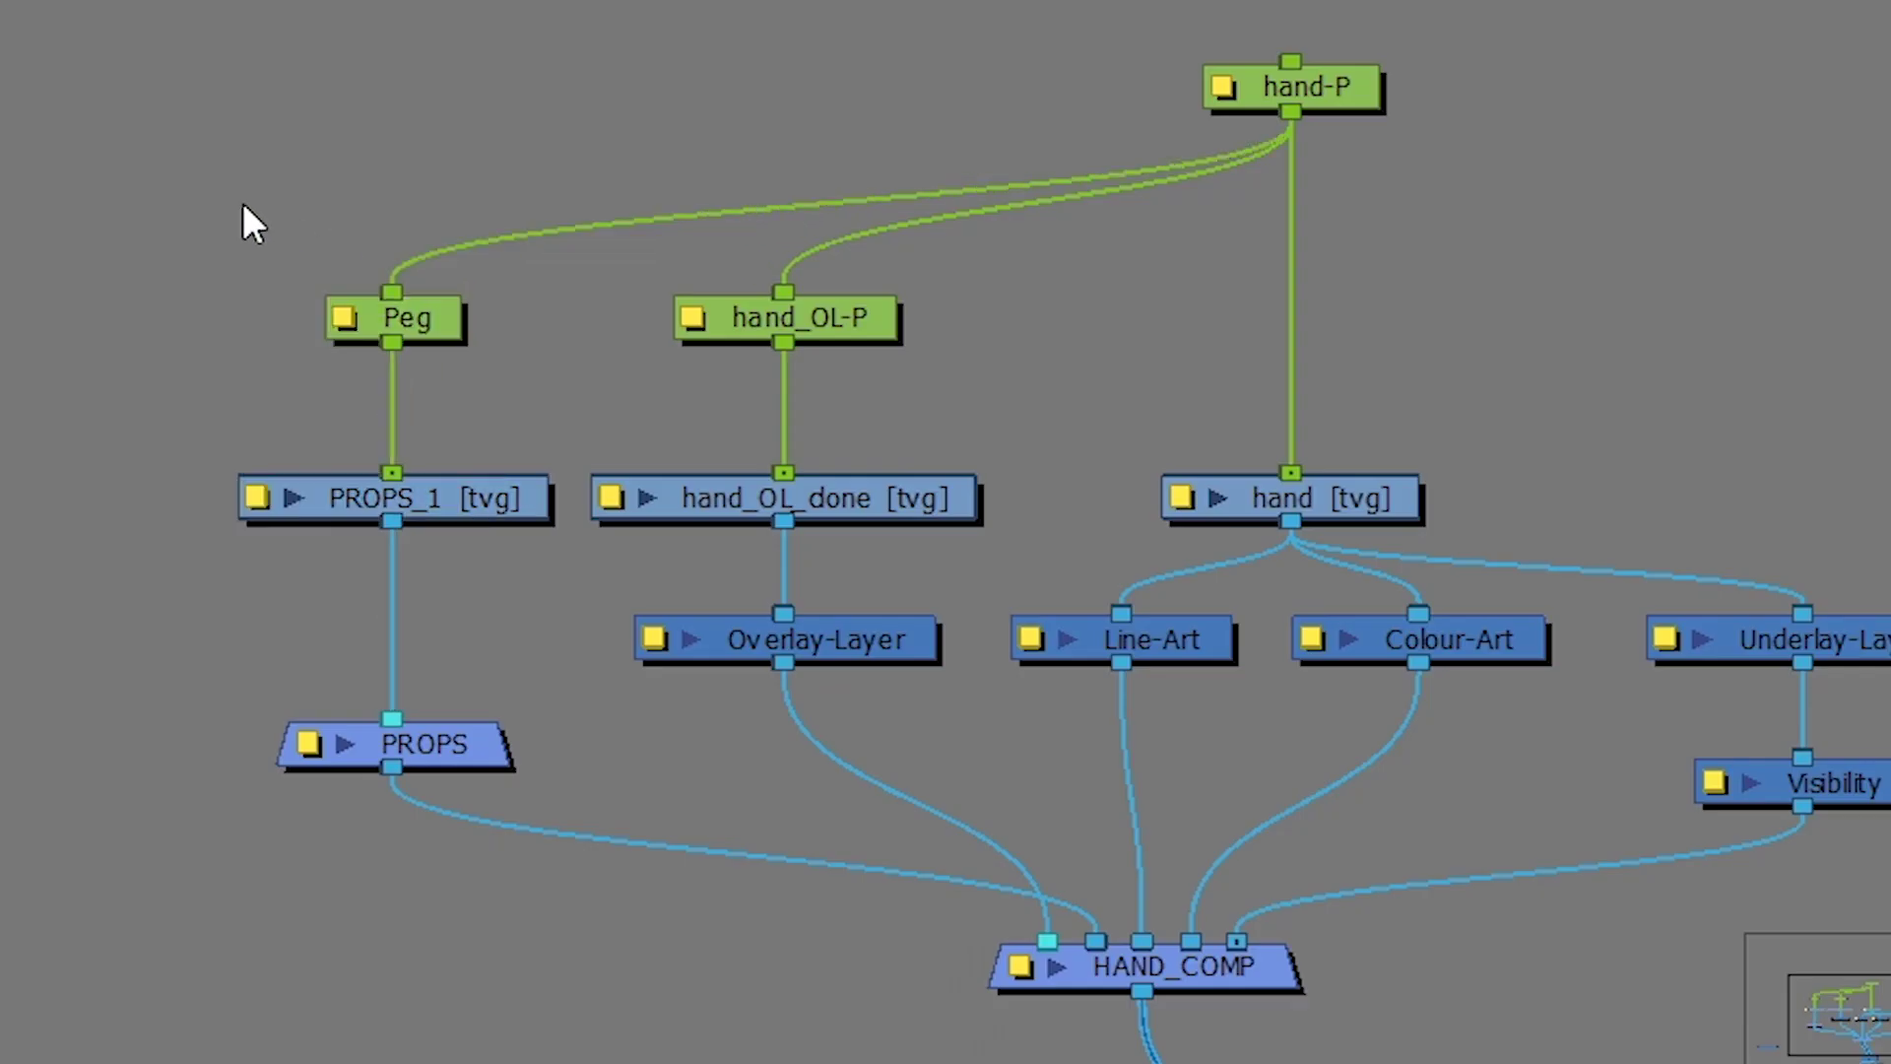
left_click_drag(582, 979, 467, 974)
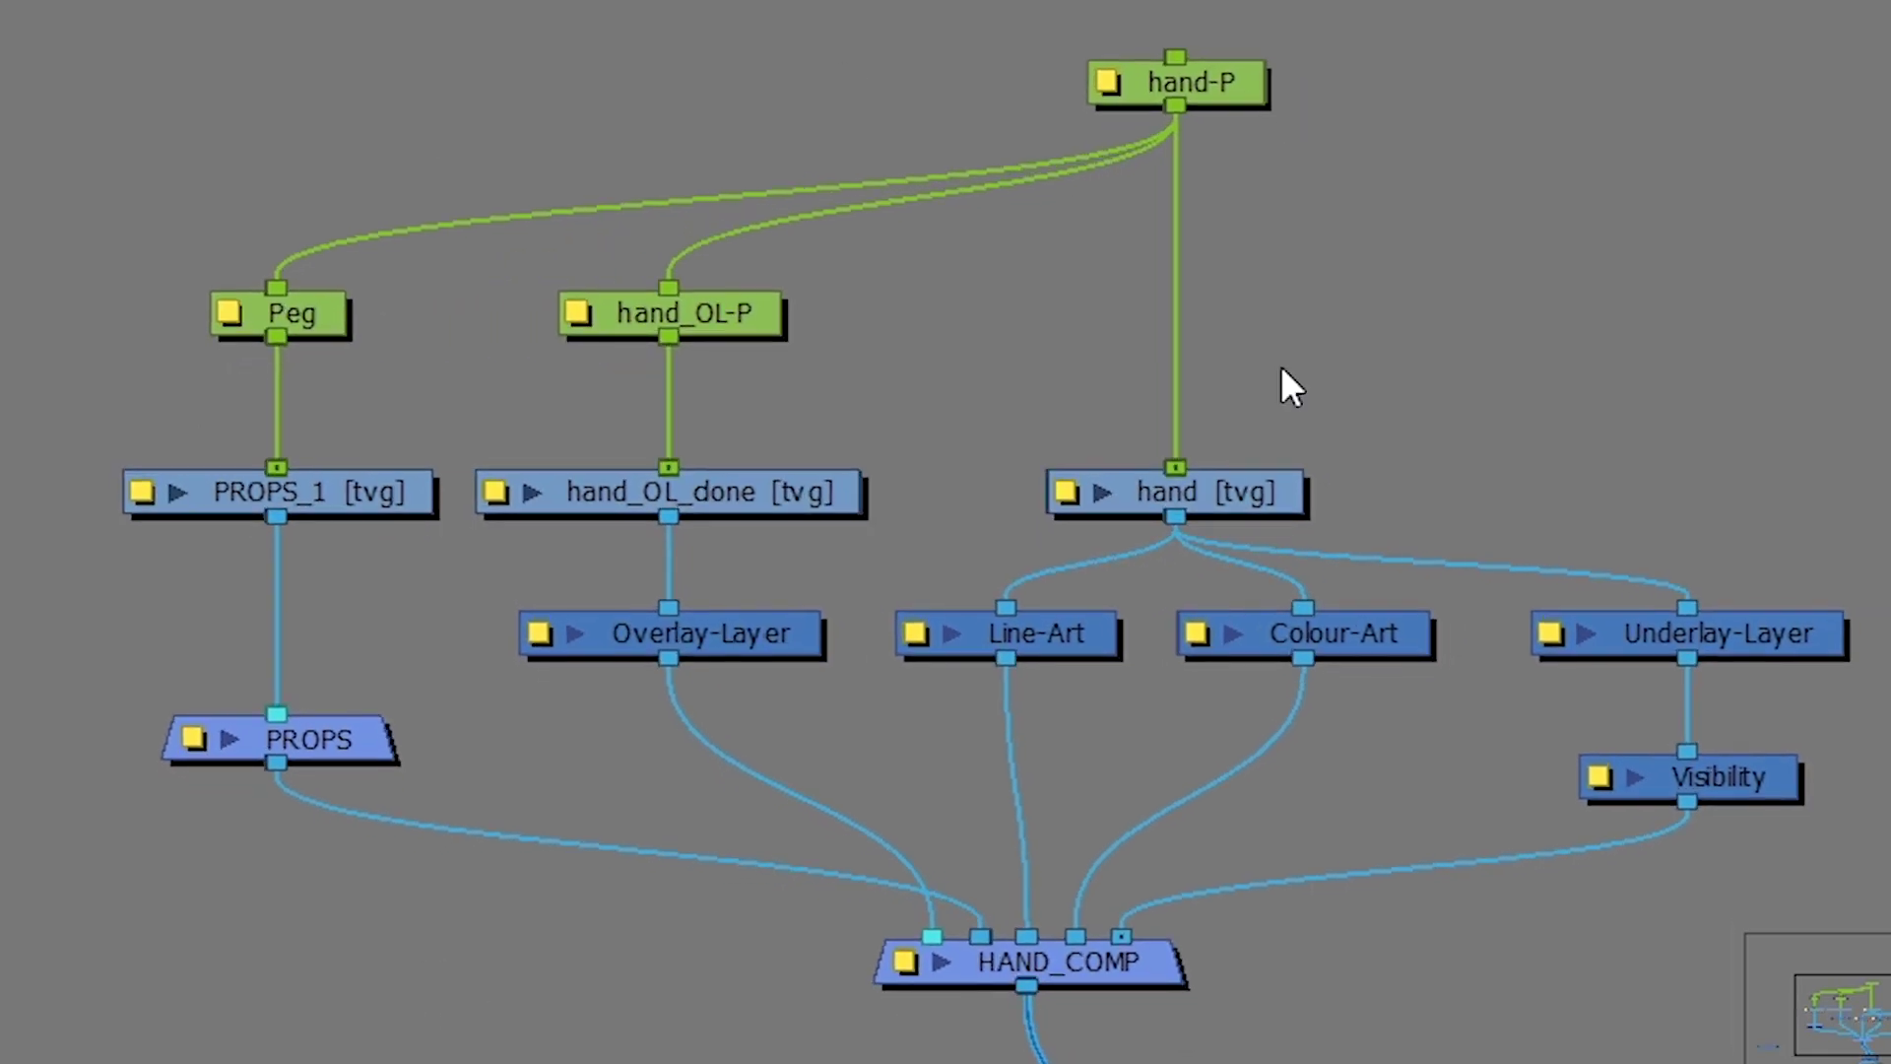